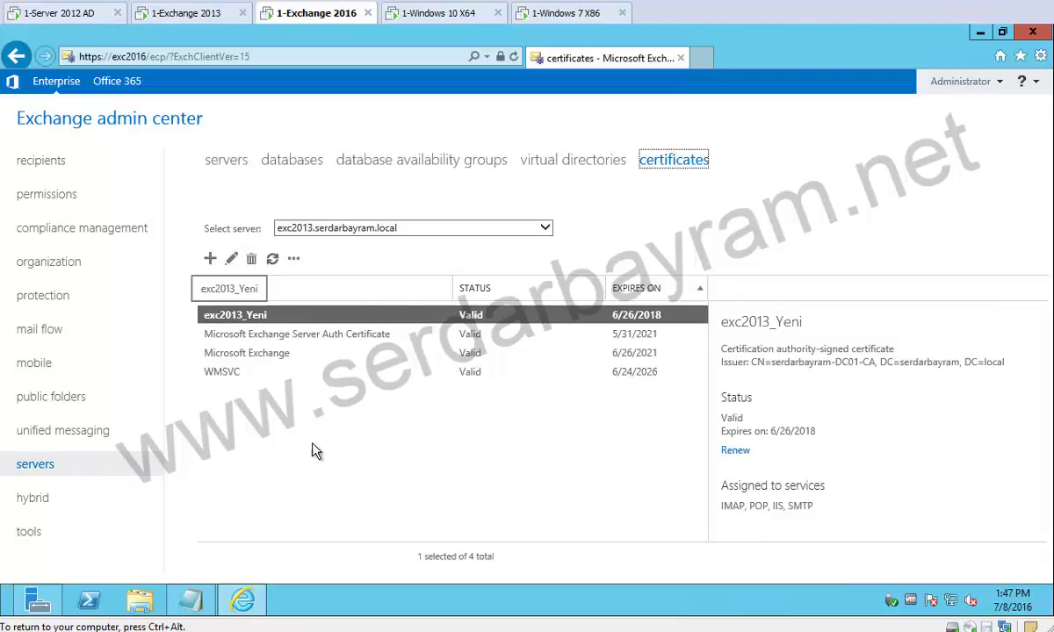
Start a new mailbox database named EXC2016_DB01 under servers > databases.
click(210, 260)
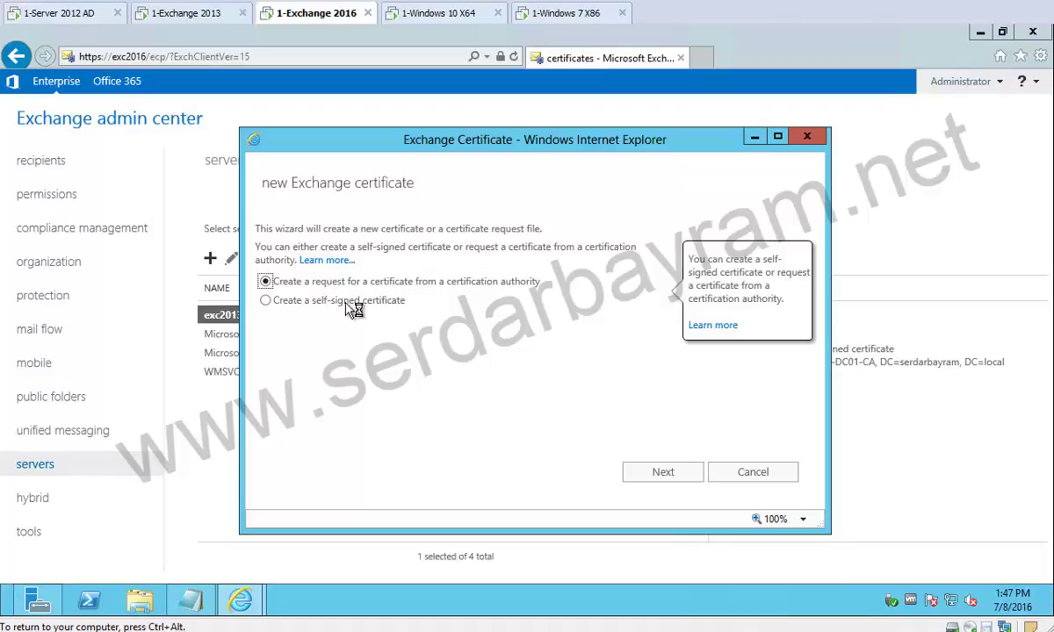
click(807, 137)
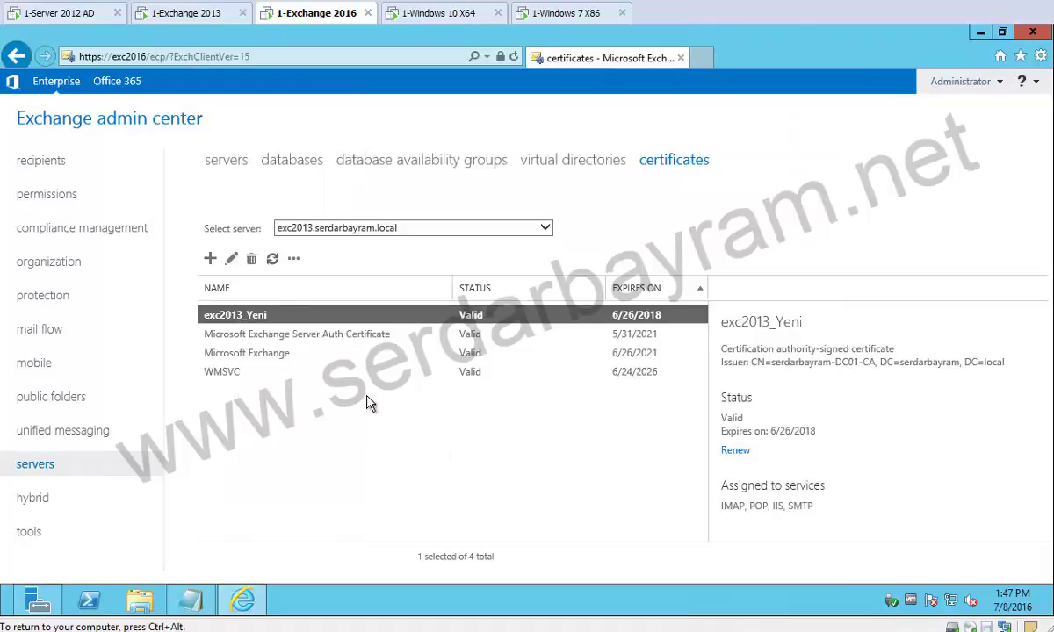
click(294, 160)
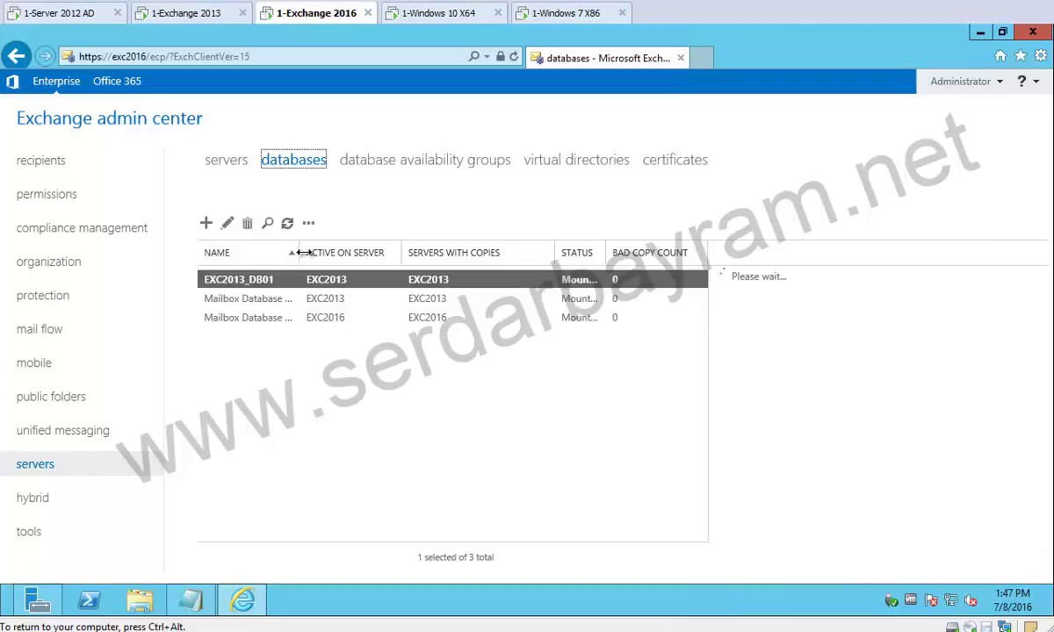
click(205, 223)
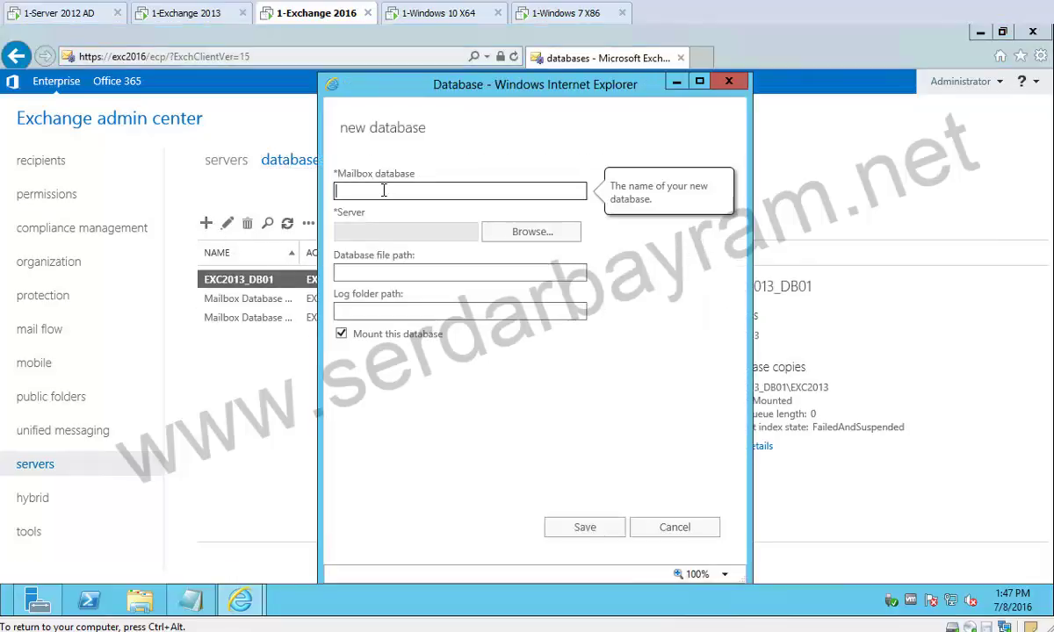
text(EXC2016_DB)
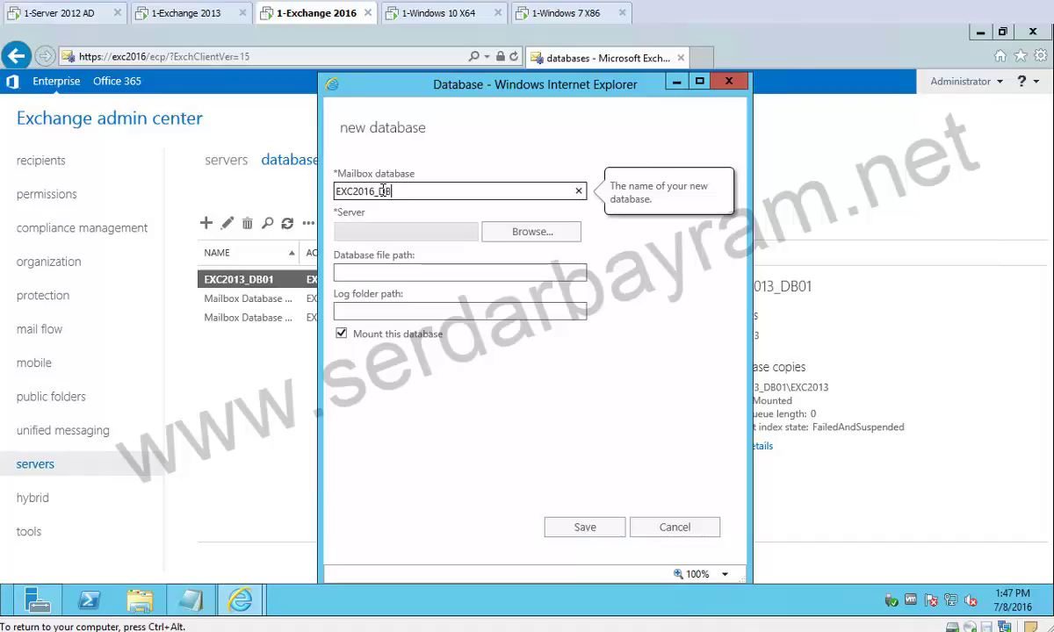
text(01)
Host EXC2016_DB01 on server EXC2016, save it, and dismiss the restart warning.
click(514, 231)
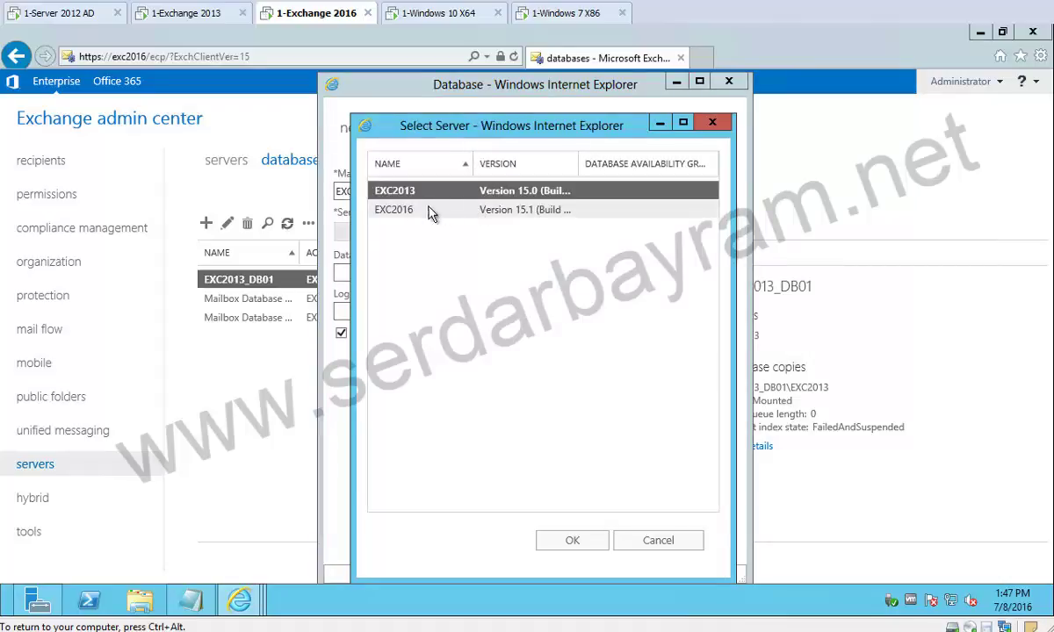
click(404, 209)
click(546, 539)
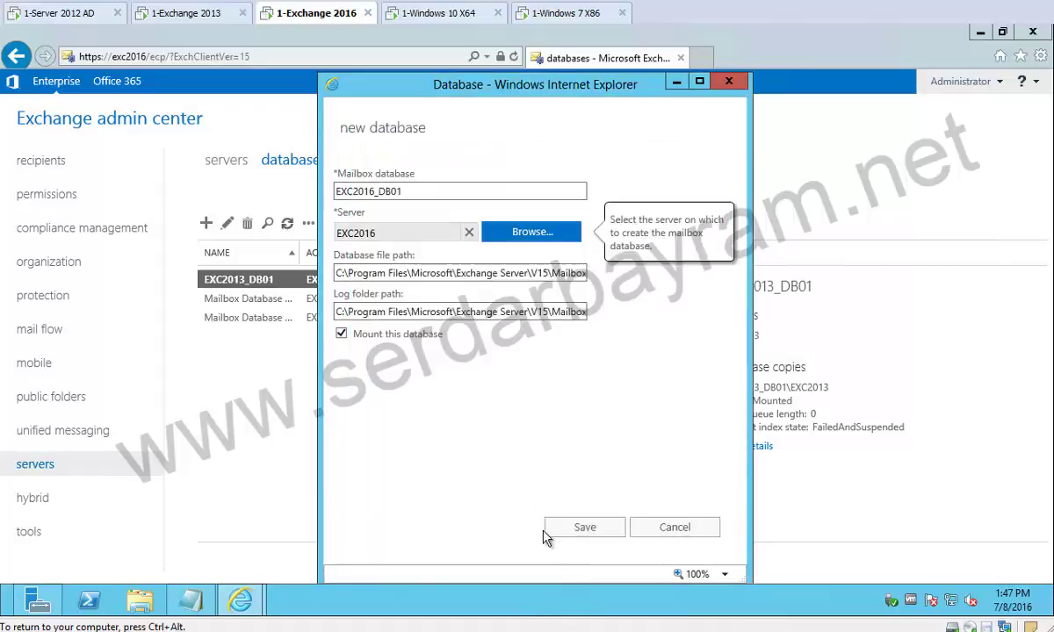
click(585, 527)
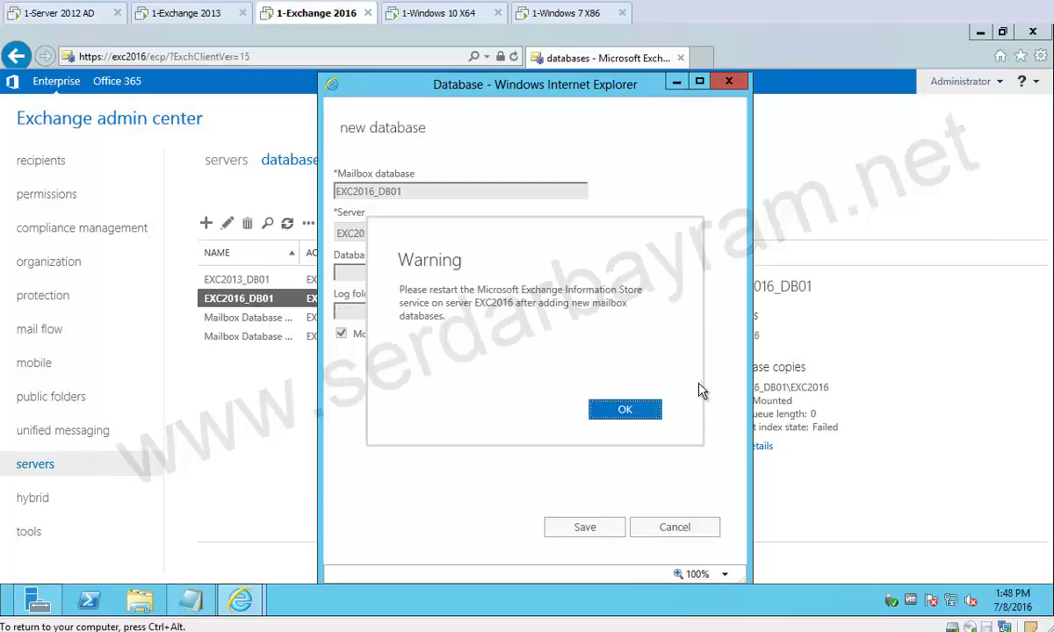
click(642, 411)
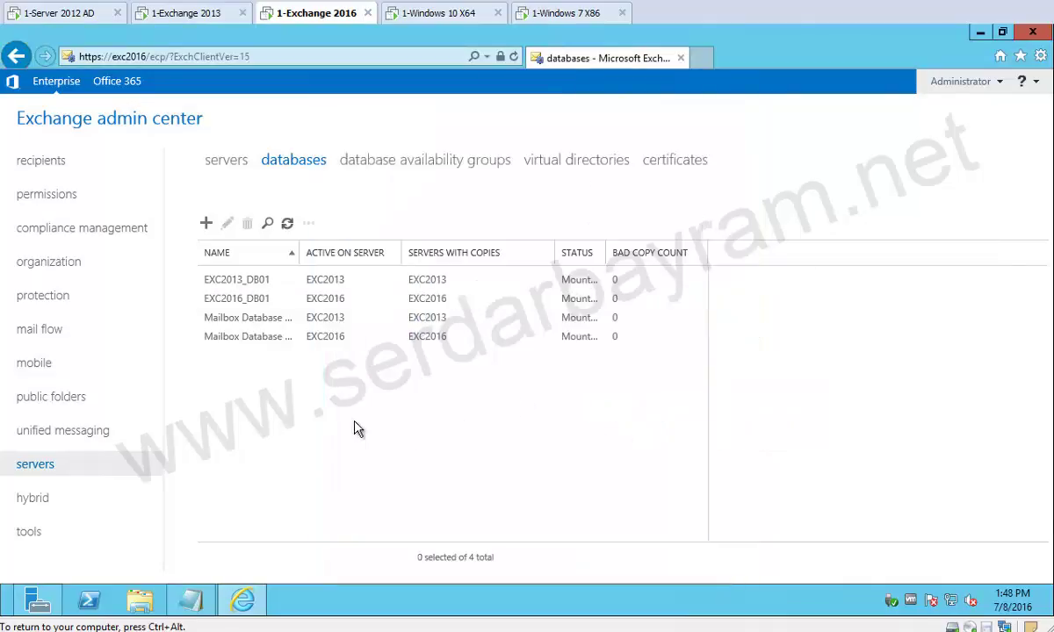
click(255, 301)
From the certificates list, start a new request to a certification authority.
click(678, 163)
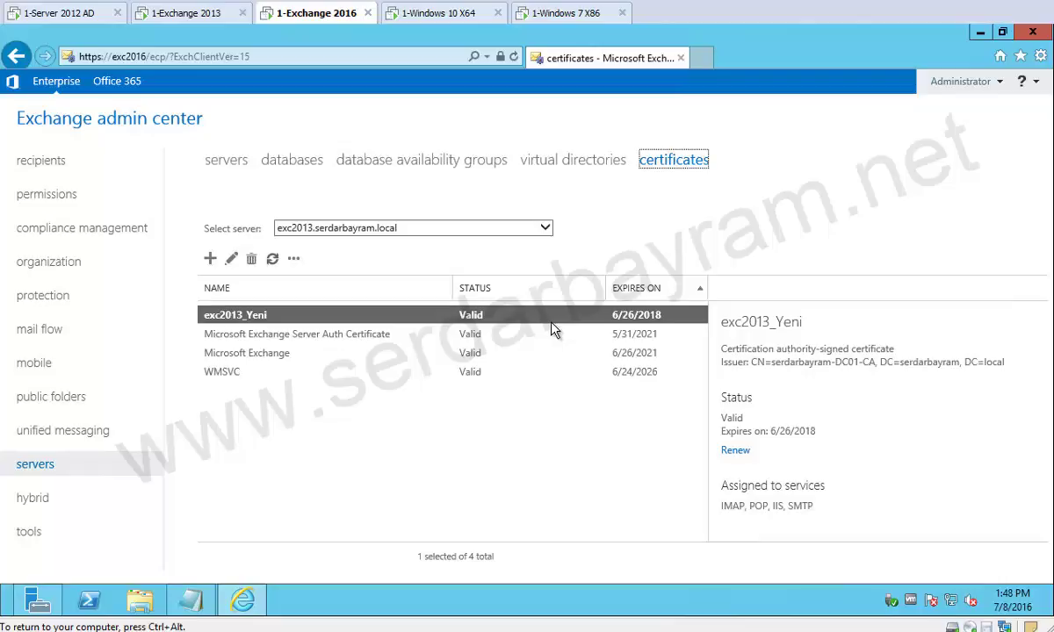
click(211, 260)
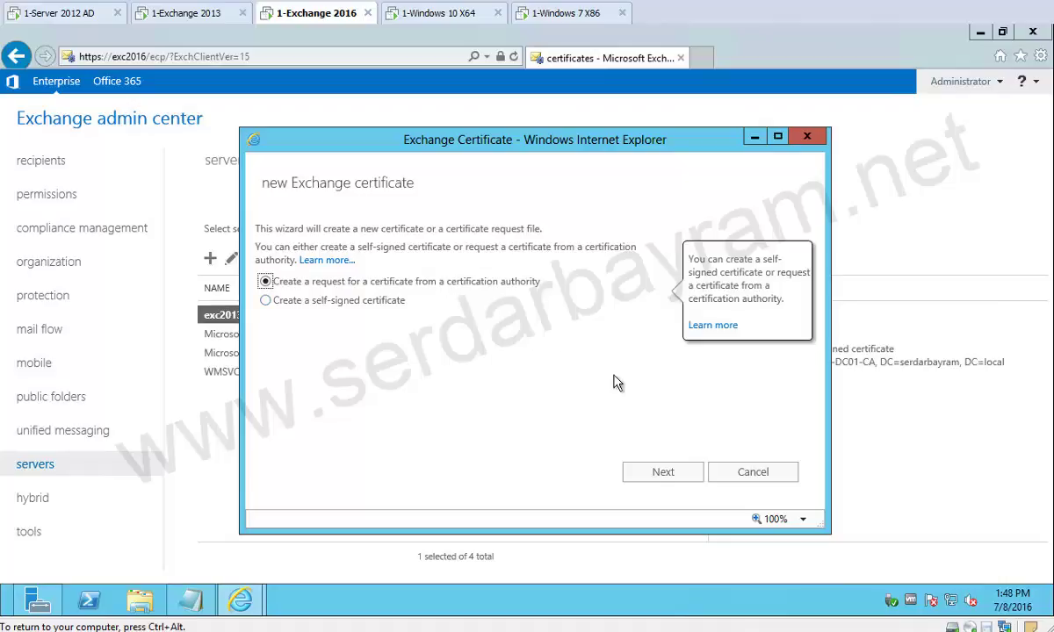
click(664, 475)
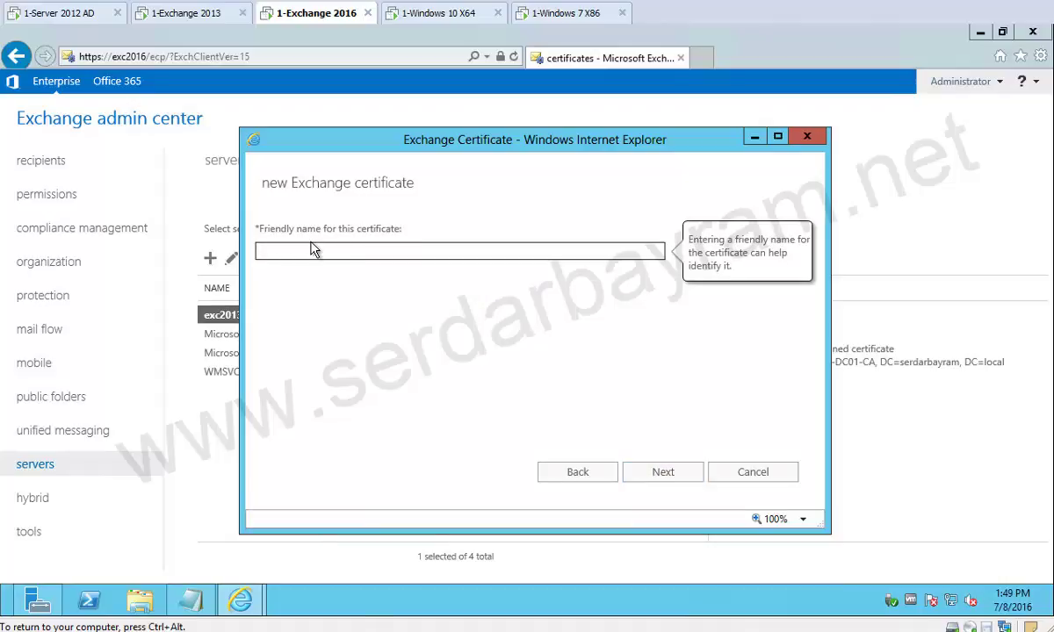
Name the request Exc2016_Yeni, skip the wildcard option, and store it on EXC2016.
text(Exc2016_Yeni)
drag(357, 145, 477, 143)
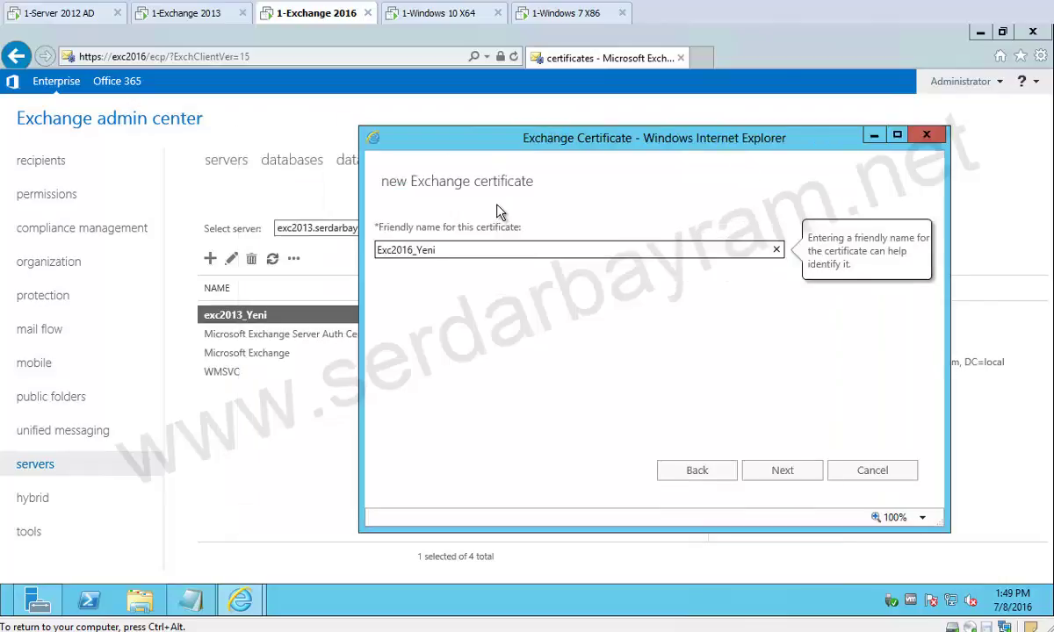
click(770, 473)
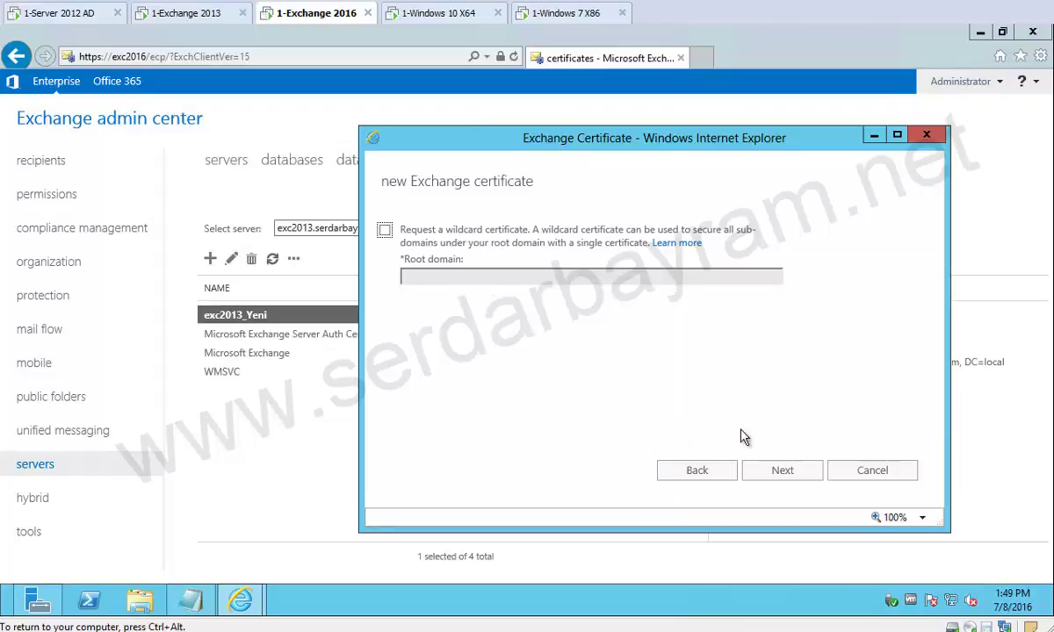
click(782, 474)
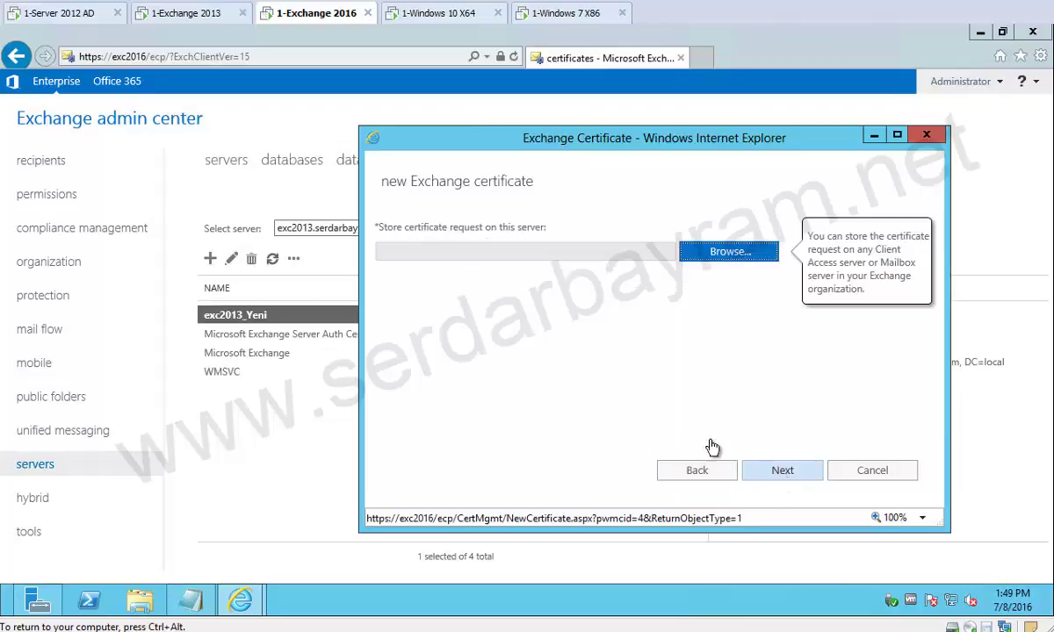
click(728, 253)
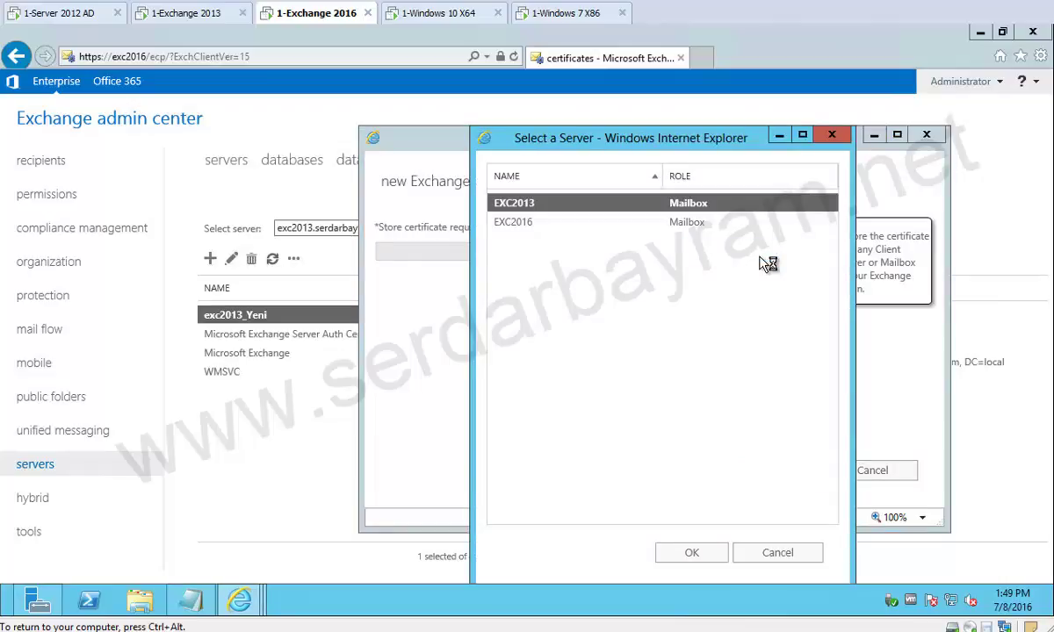
click(520, 223)
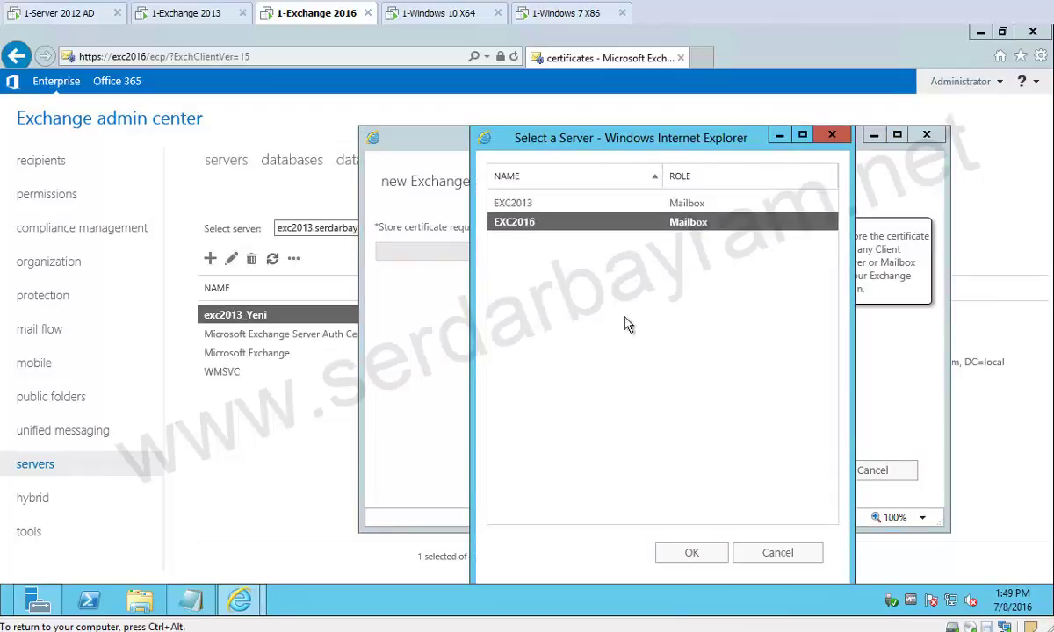
click(707, 562)
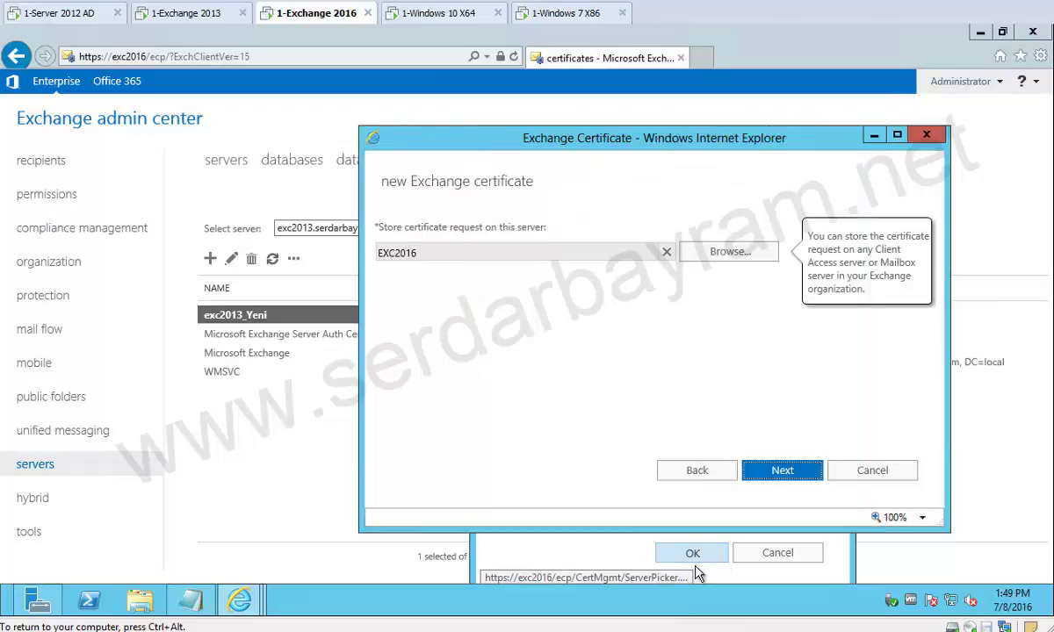
Review the per-service domains, leaving internet Outlook Web App unspecified, and continue to domains.
click(782, 472)
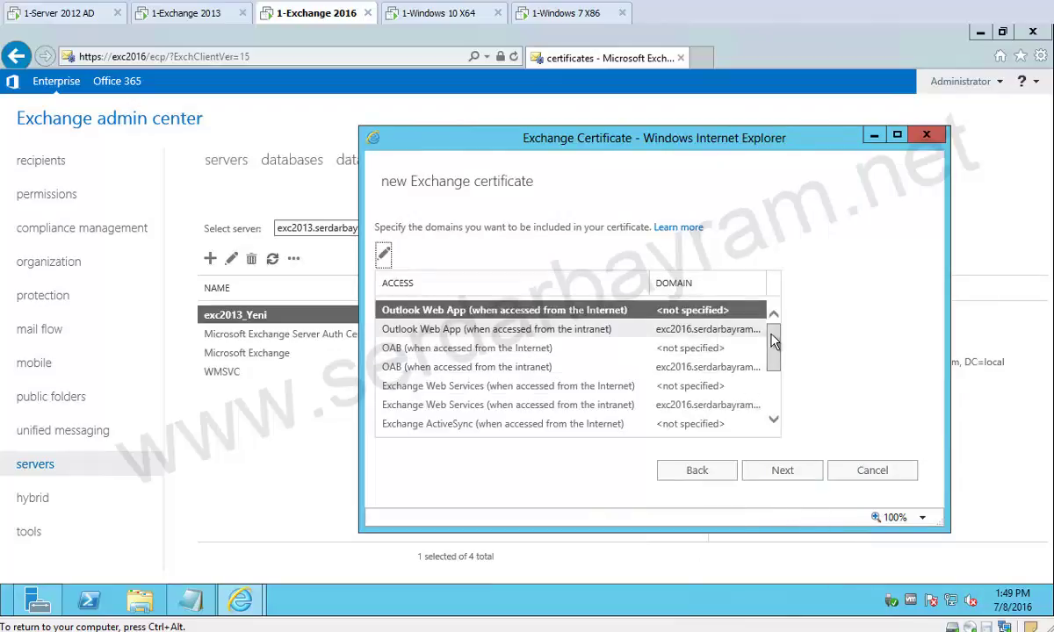
drag(774, 346, 771, 409)
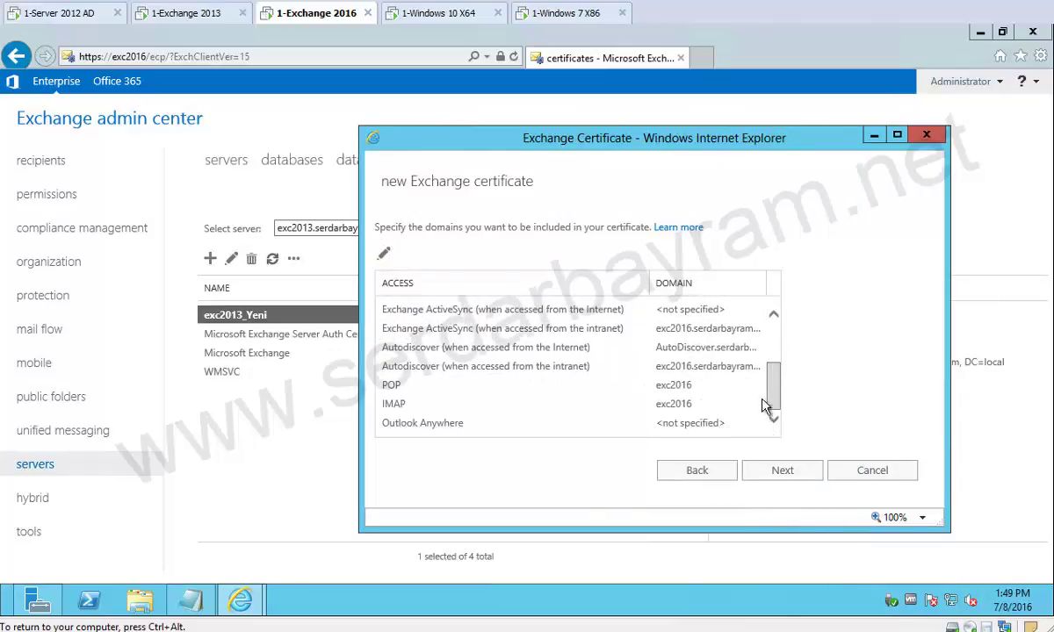
scroll(764, 334, up, 3)
scroll(767, 404, down, 3)
scroll(764, 325, up, 3)
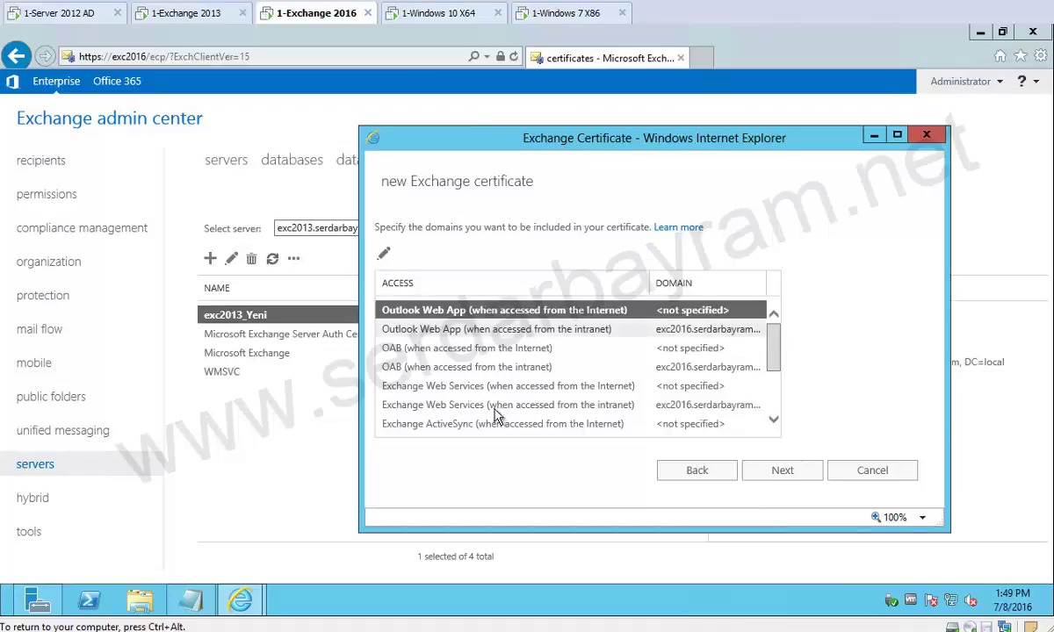
double_click(464, 316)
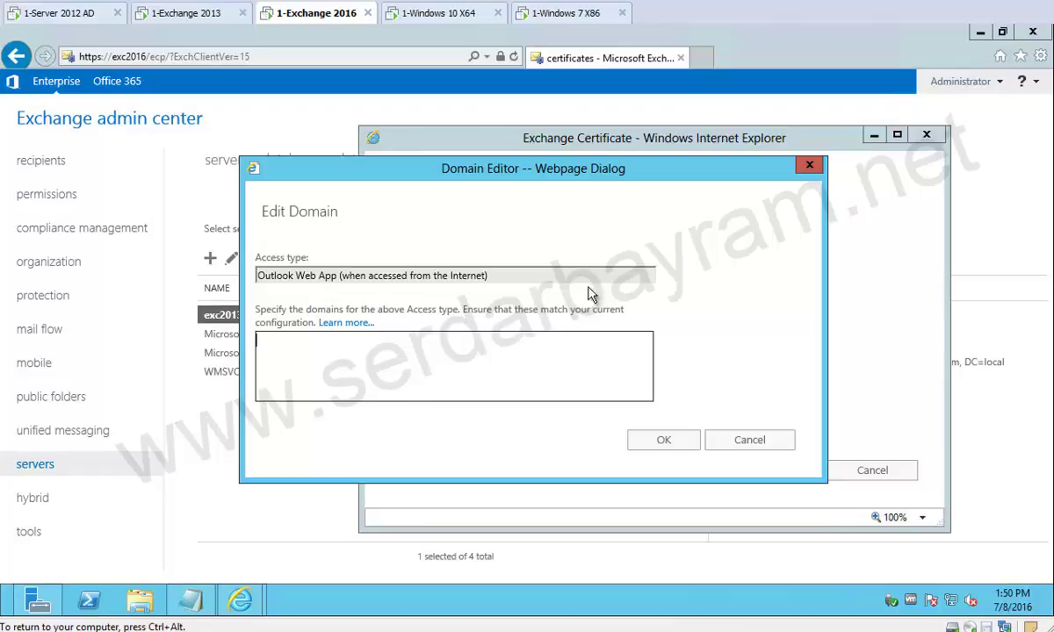
click(807, 166)
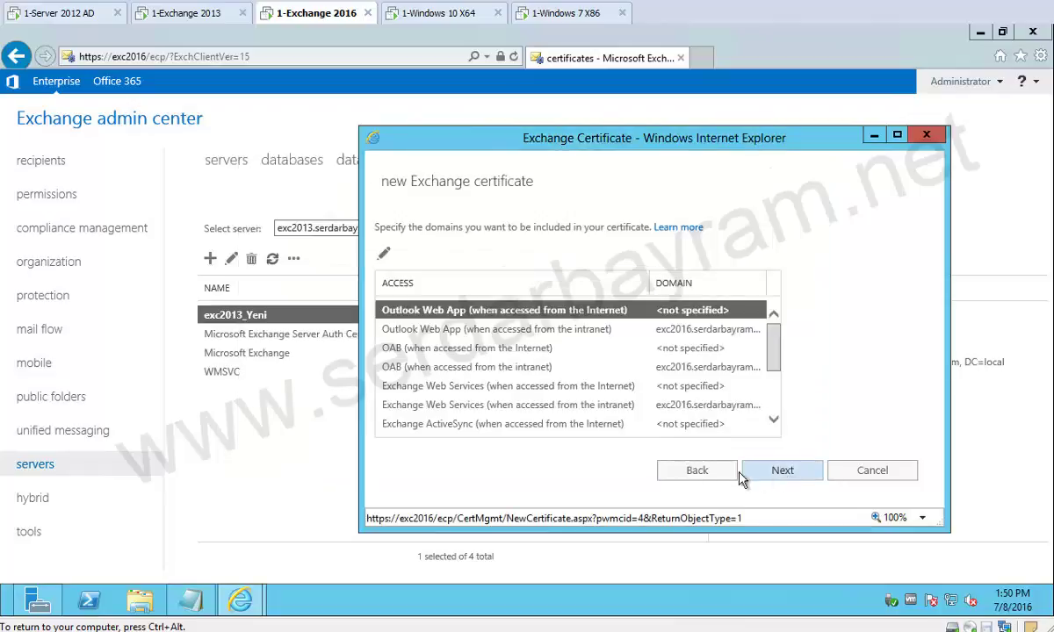
click(752, 469)
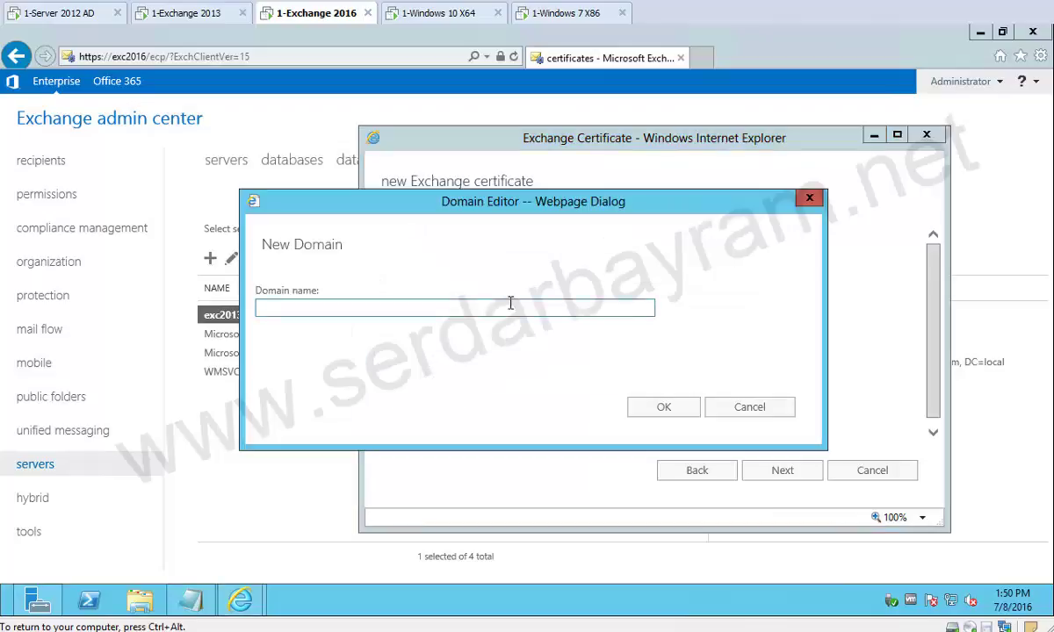
Add mail.serdarbayram.local and exc2013 to the certificate's domain list.
text(mai)
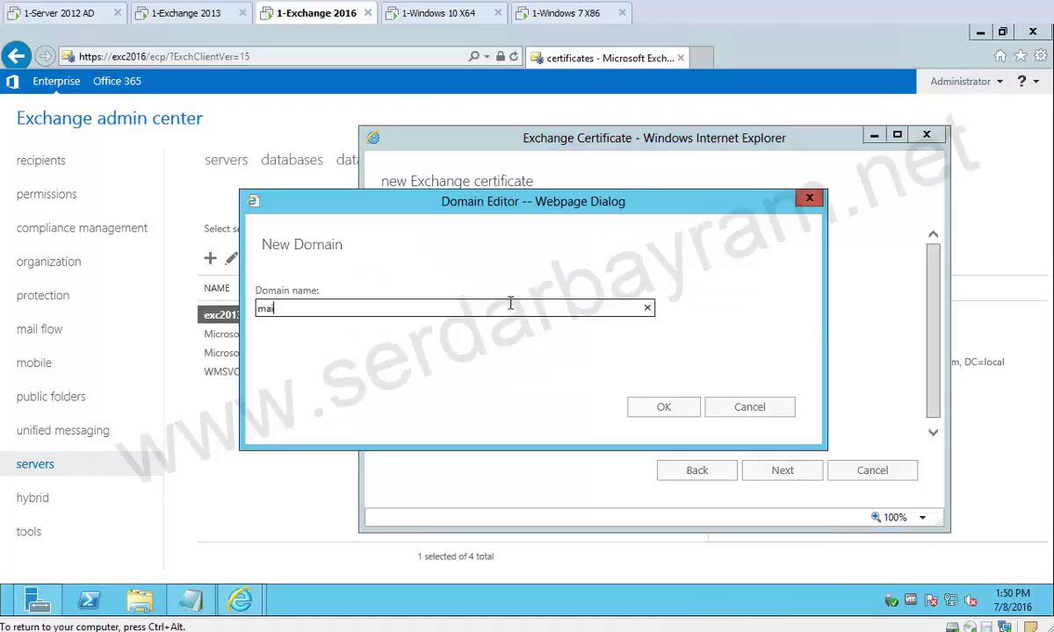
text(l.serdarbayram.local)
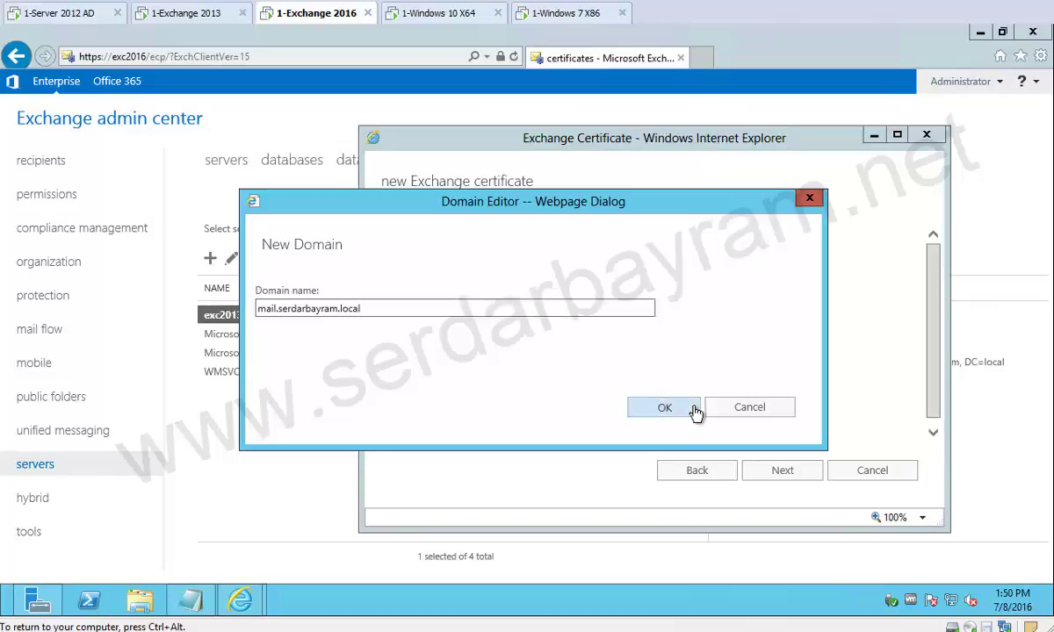
click(663, 407)
click(382, 267)
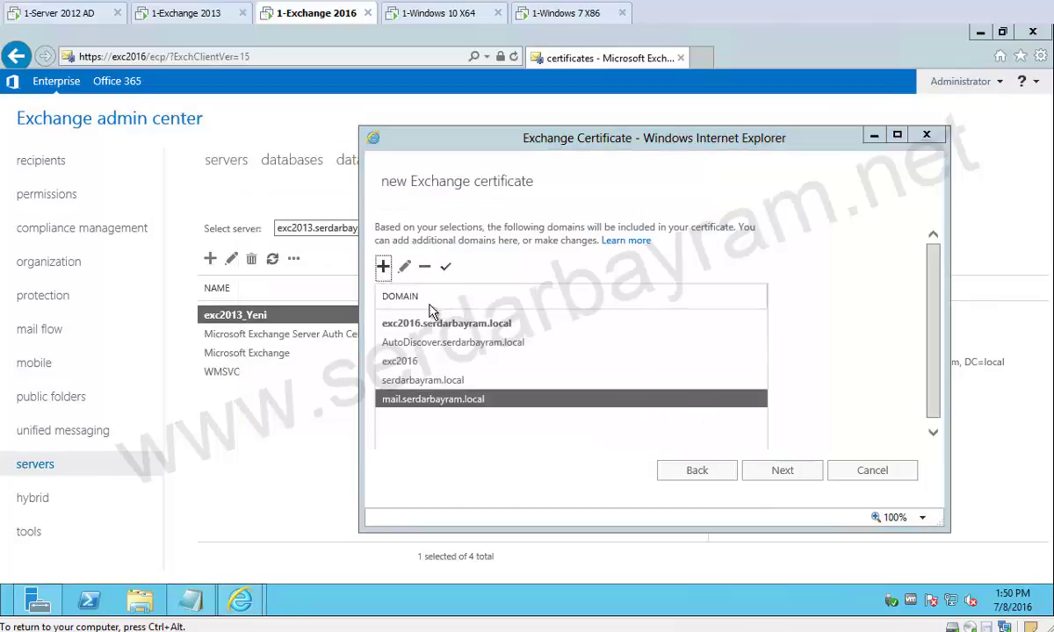
text(w)
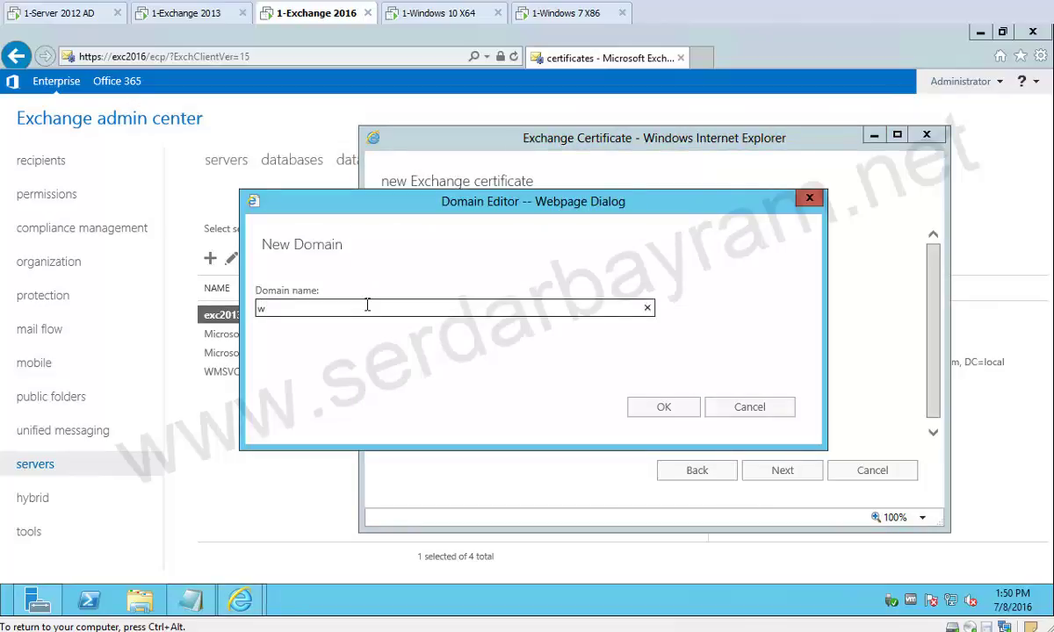
key(BackSpace)
text(exc2013)
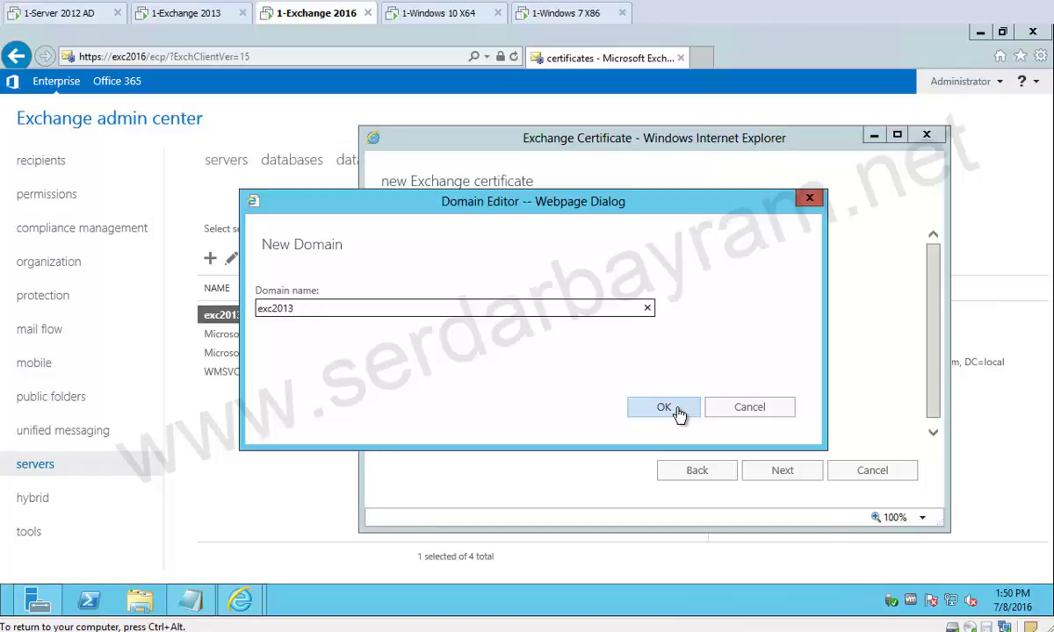
click(665, 408)
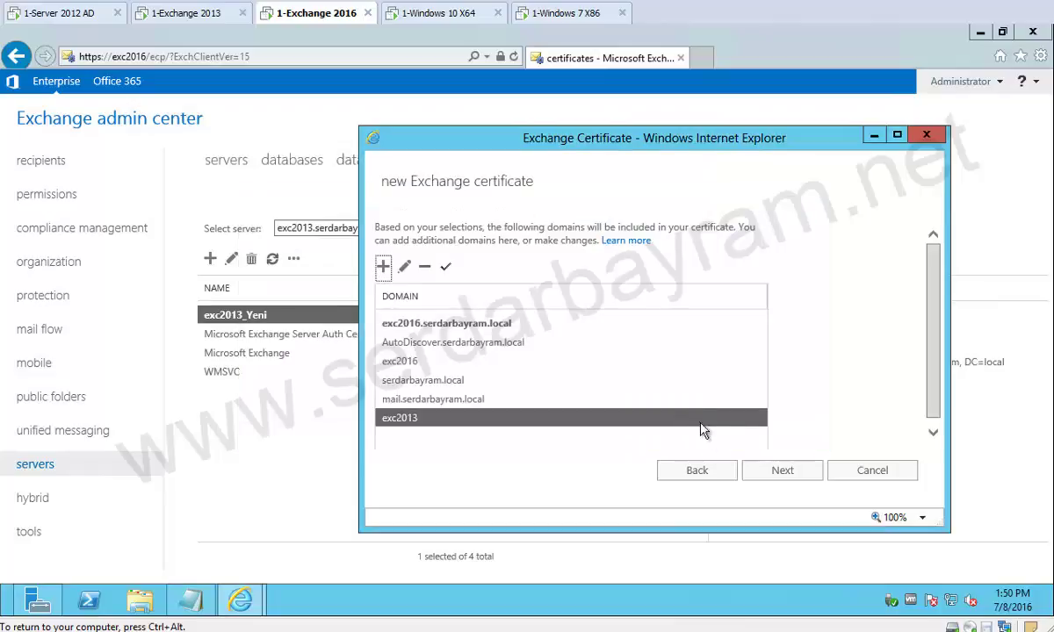
Add exc2013.serdarbayram.local as a domain and continue to organization details.
click(383, 265)
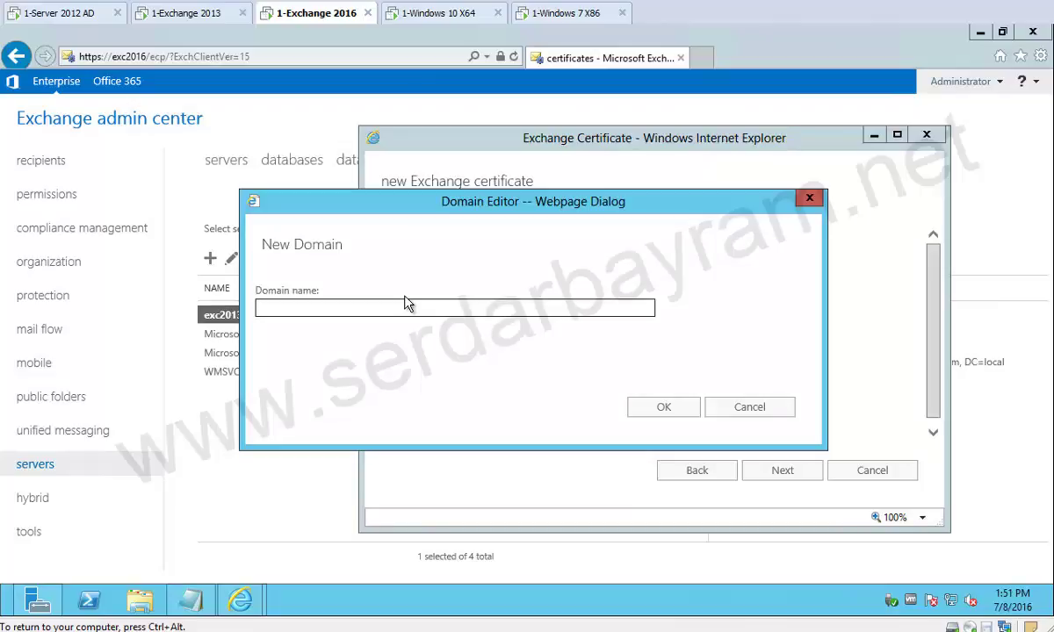
text(exc2013.serdarbayram.local)
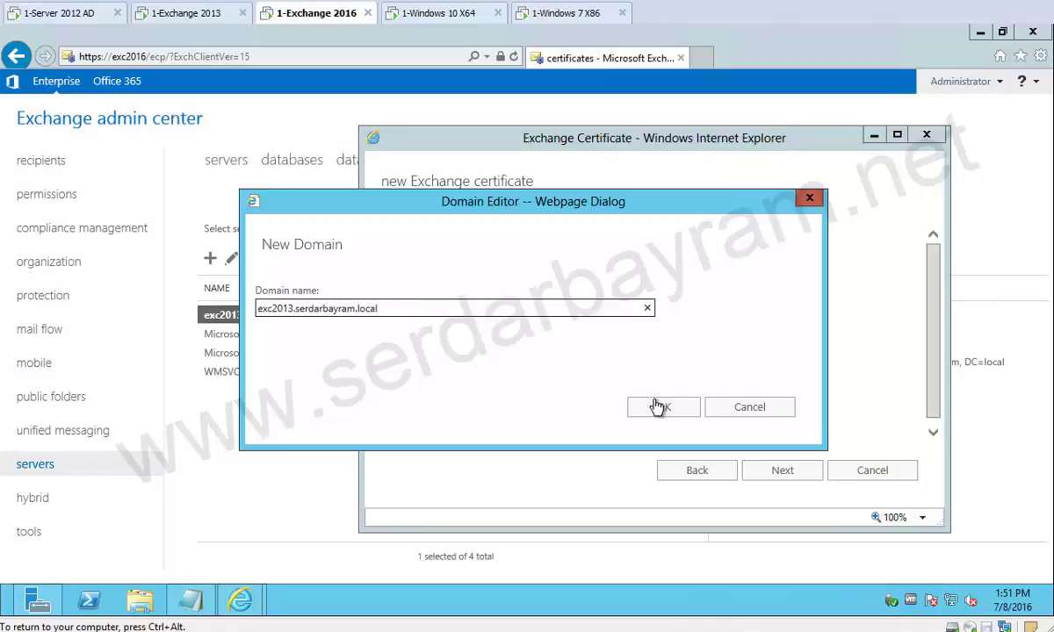
click(659, 405)
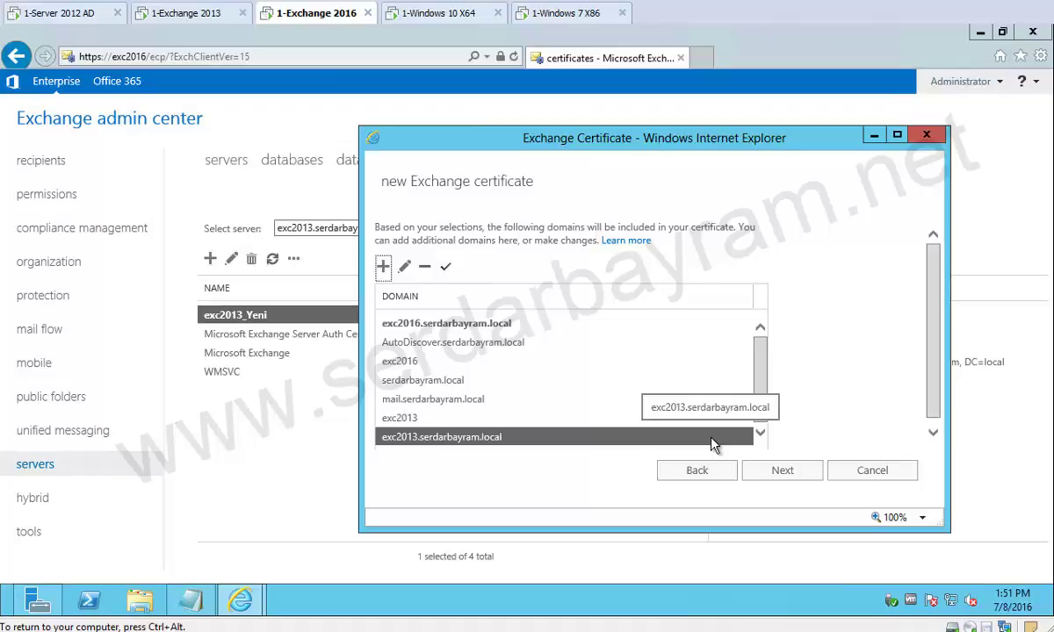
click(789, 475)
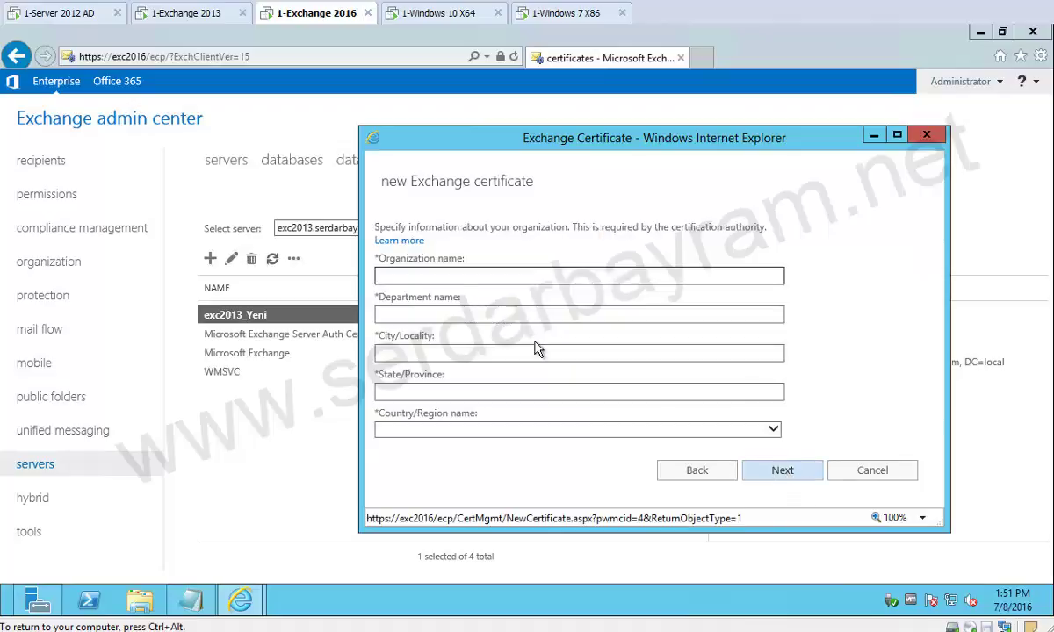
Enter the organization name, department Bilgi işlem, city istanbul and state istanbul.
click(397, 273)
text(Serdar )
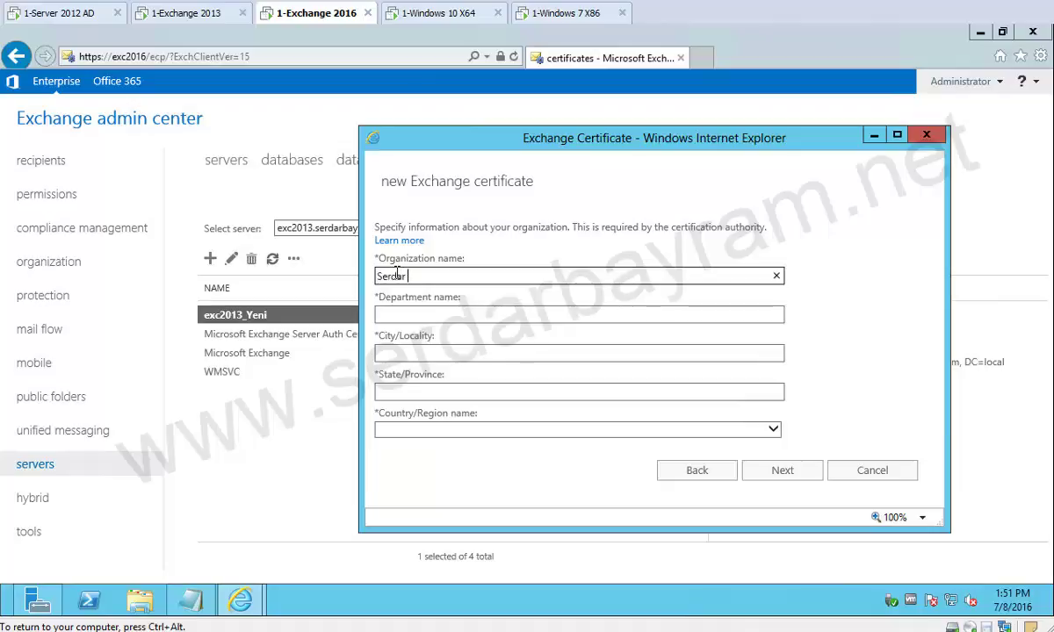
text(EXC2016 Demo)
key(Tab)
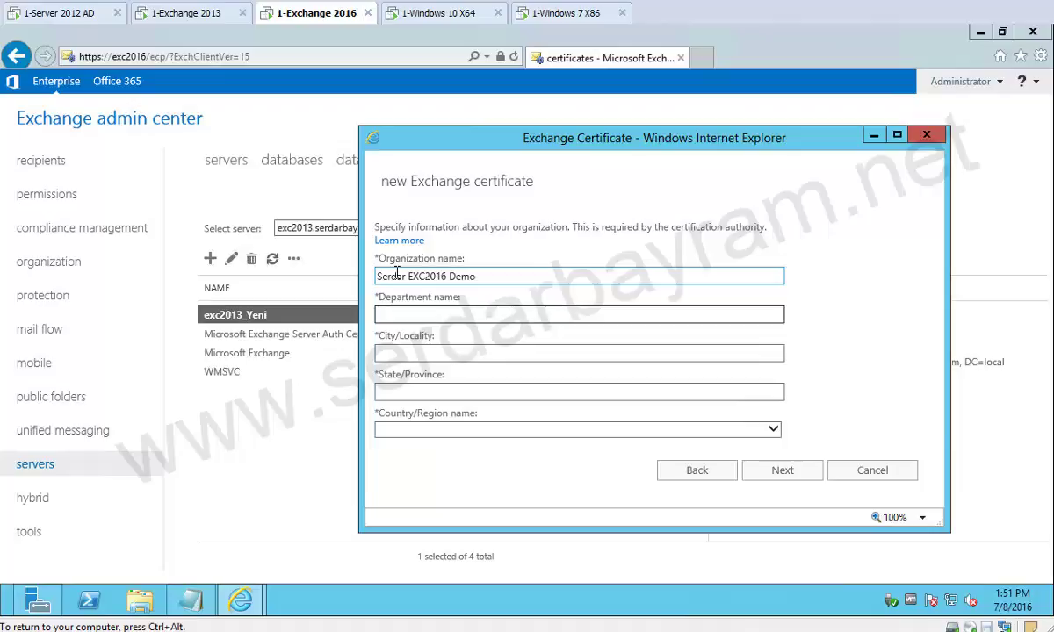
text(Bilgi işlem)
key(Tab)
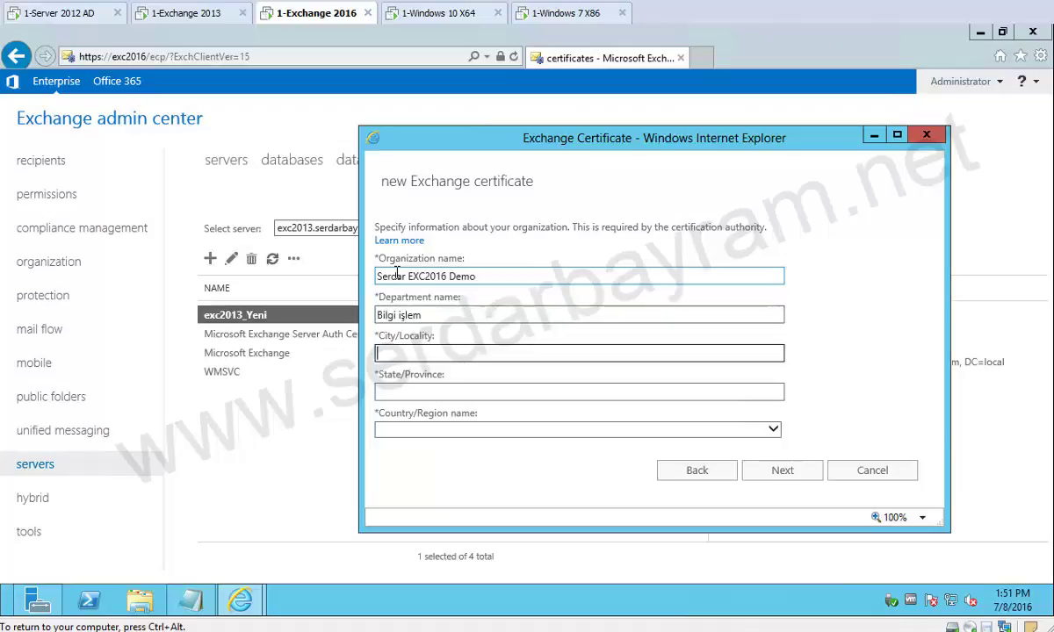
text(istanbul)
key(Tab)
text(ista)
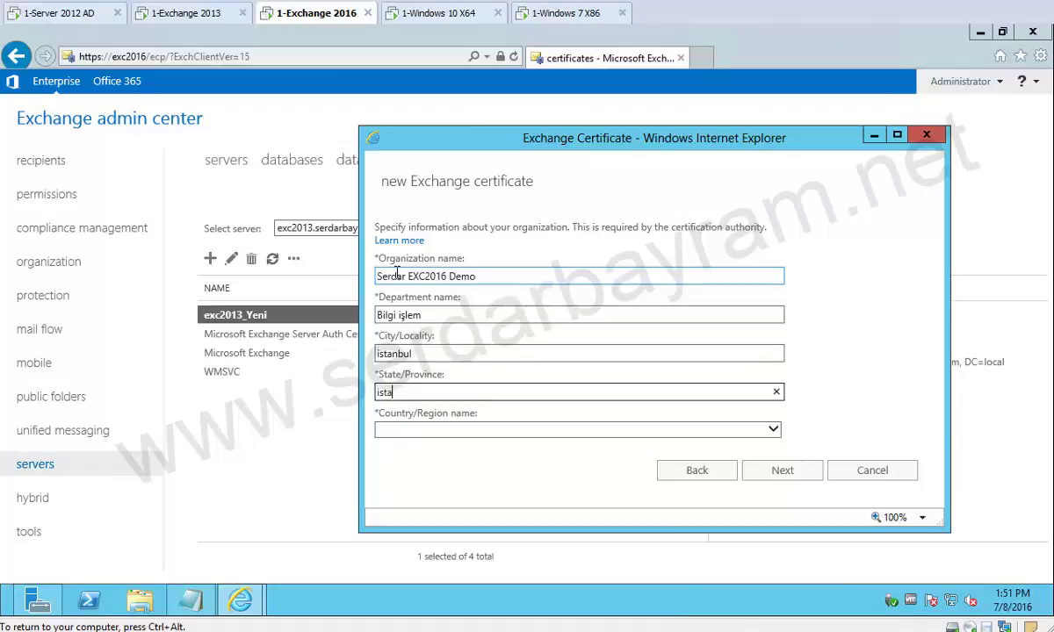
text(nbul)
Set the country to Turkey and continue to the request file page.
key(Tab)
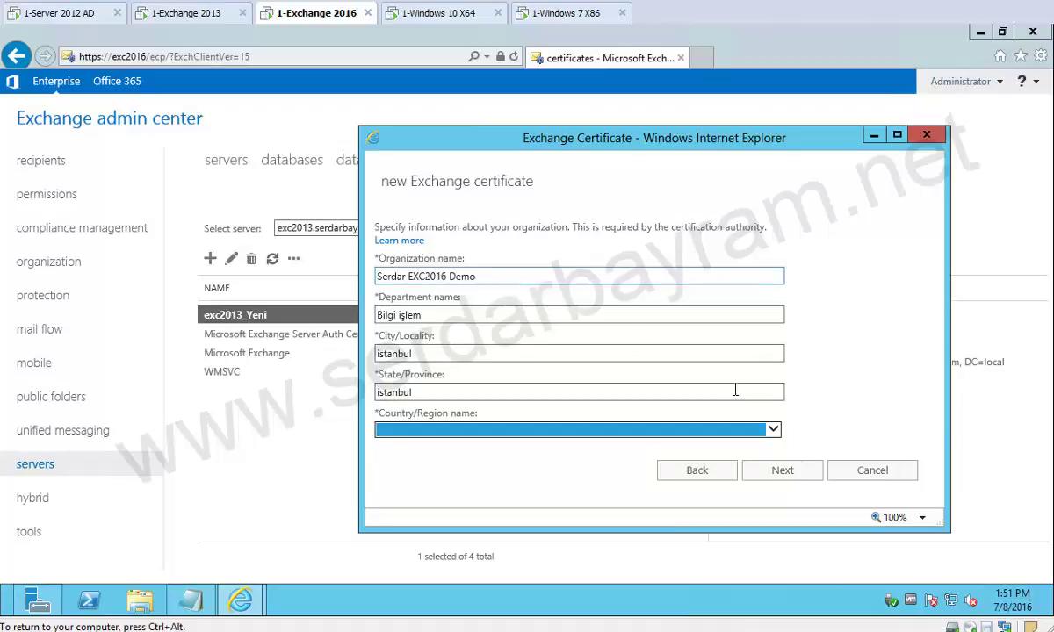
click(654, 430)
key(t)
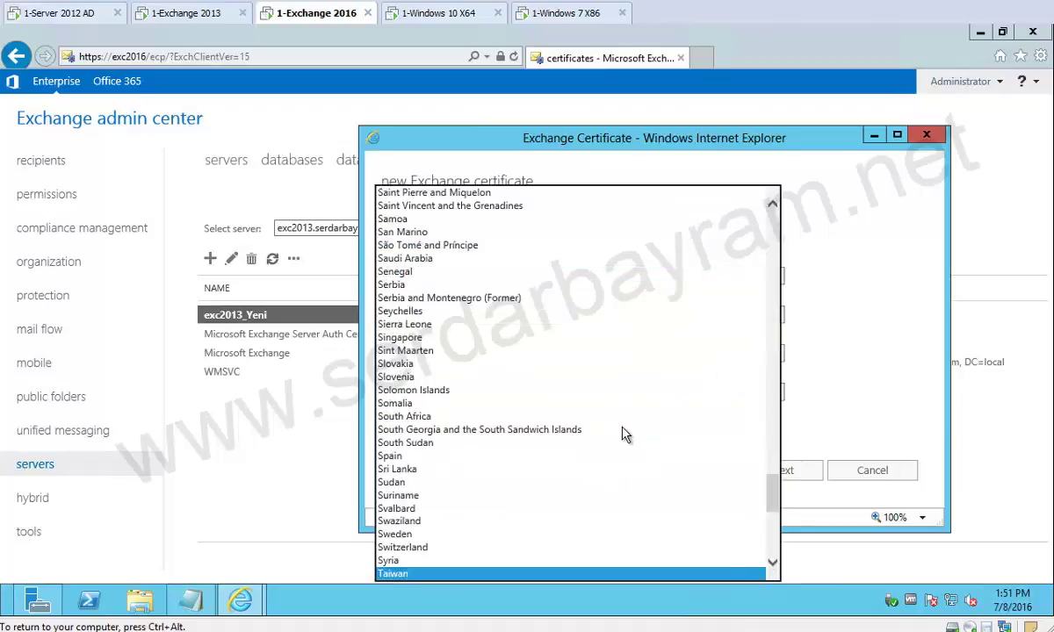
key(t)
key(t)
key(t)
key(t)
key(t)
key(t)
key(t)
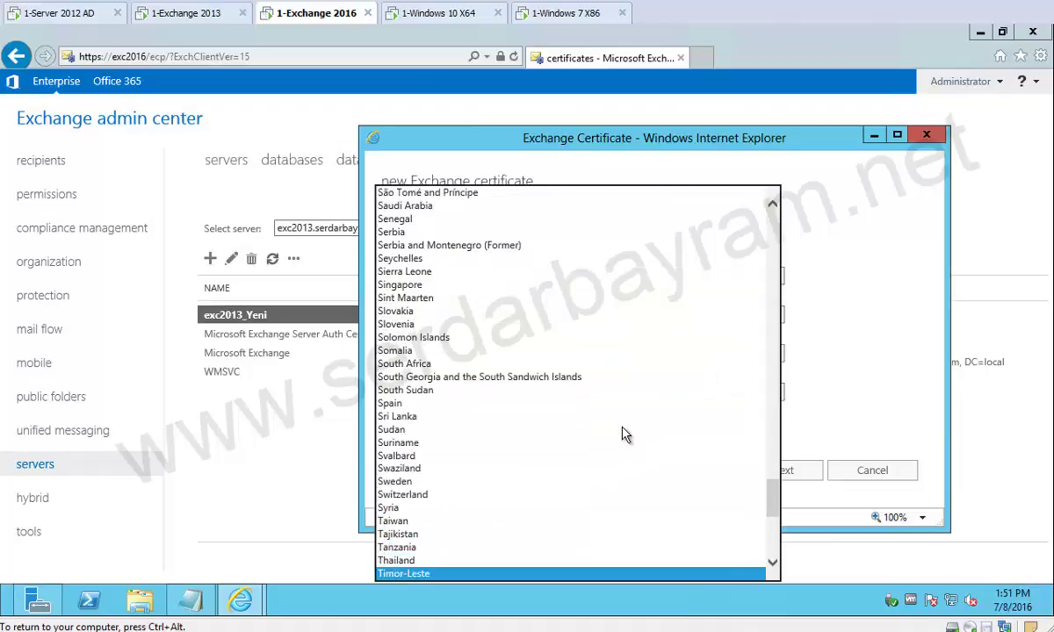
key(t)
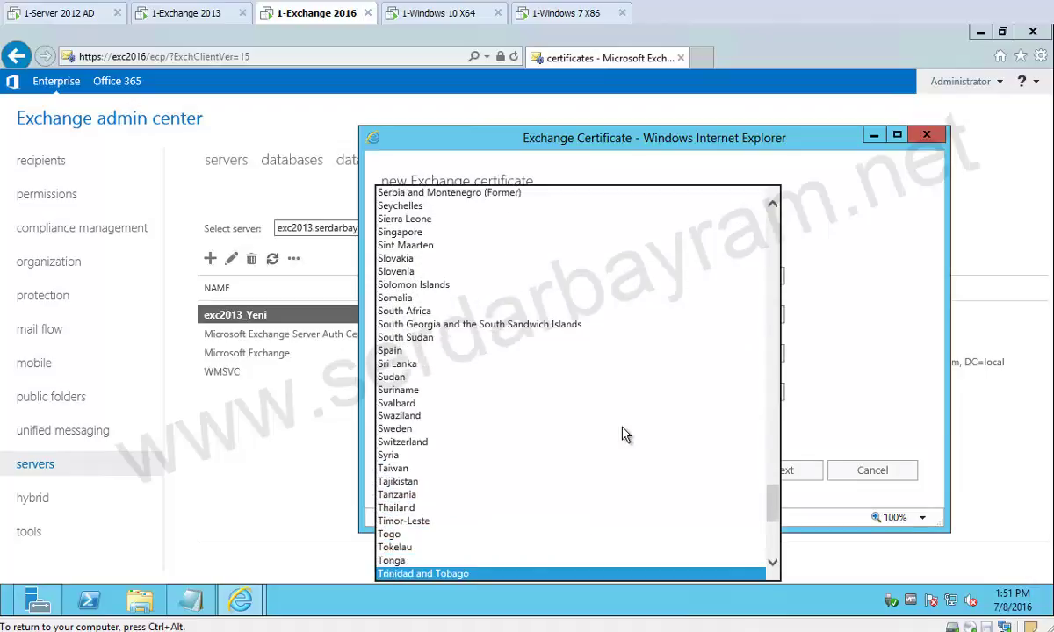
key(t)
key(t)
key(Return)
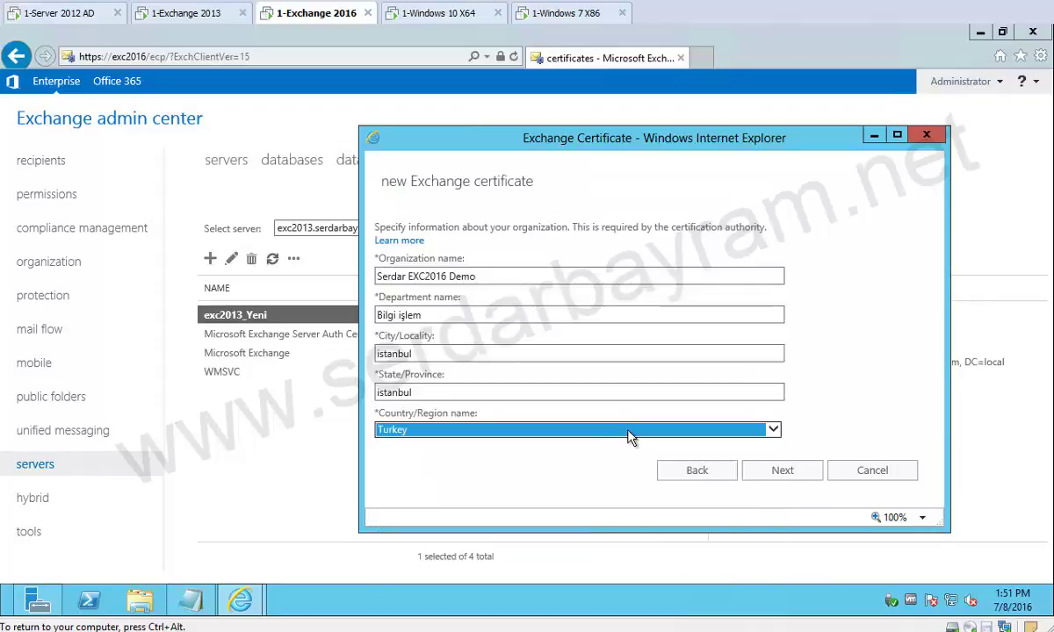
click(774, 470)
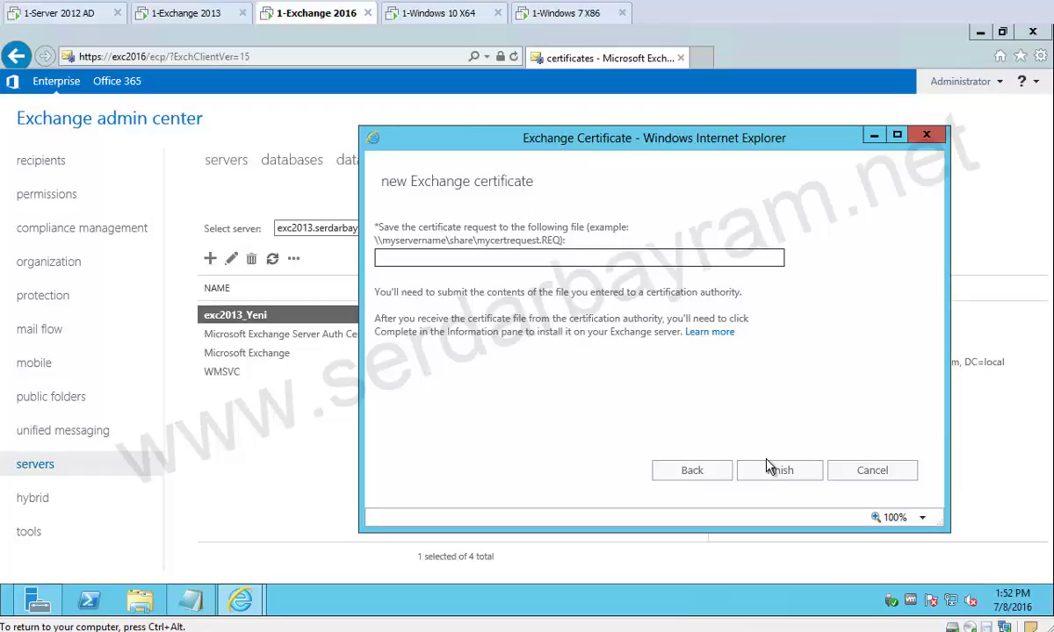
Save the request to \\exc2016\c$\exc2016.req and finish the wizard.
text(\exc2016\c$\exc2016)
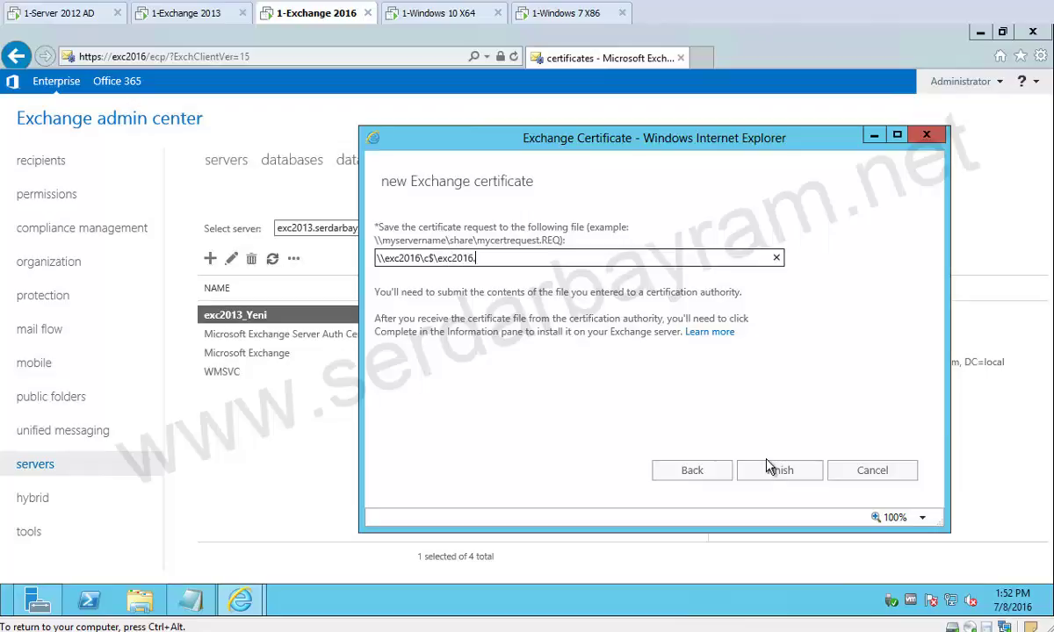
text(.req)
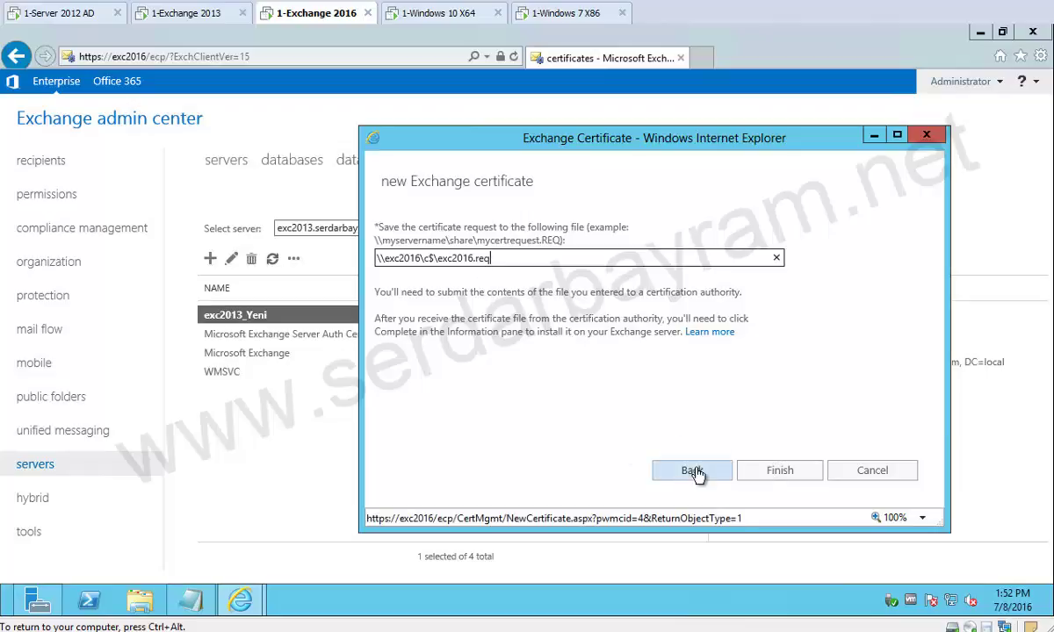
click(780, 477)
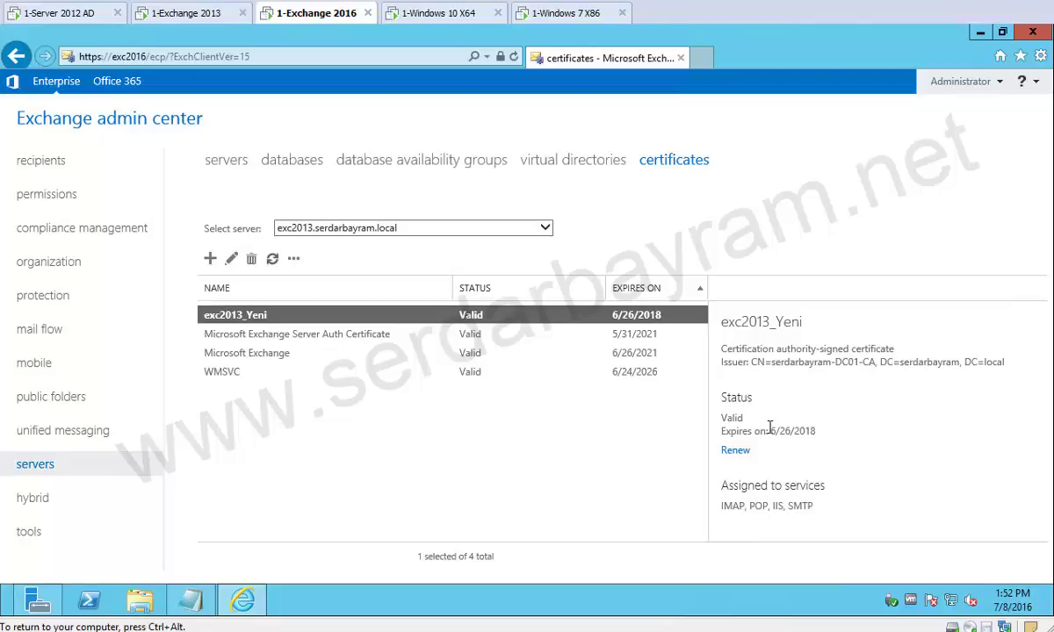
click(272, 256)
click(140, 601)
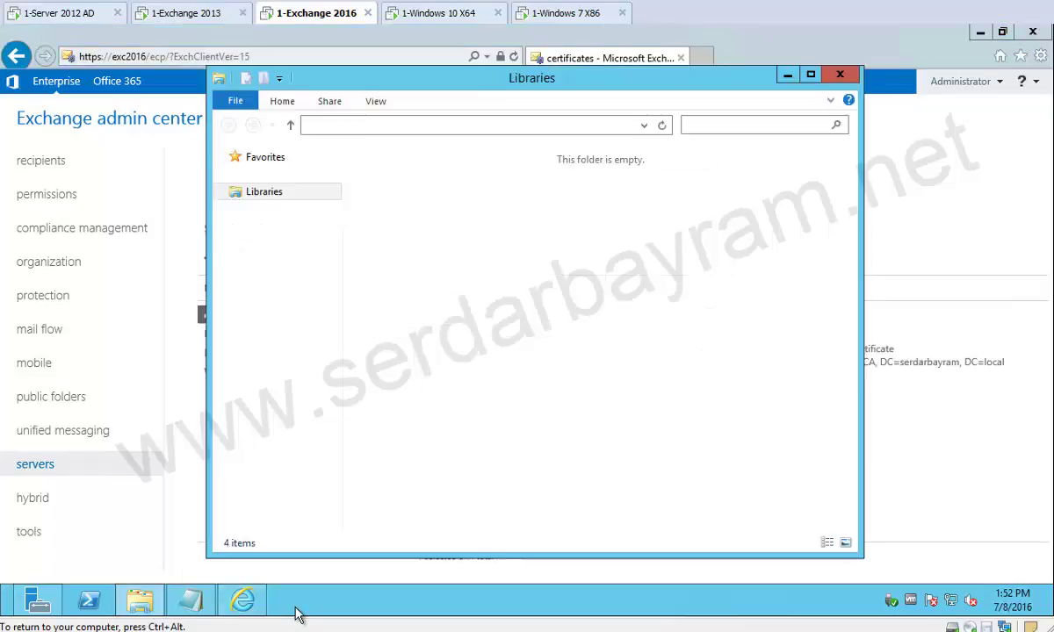
click(311, 348)
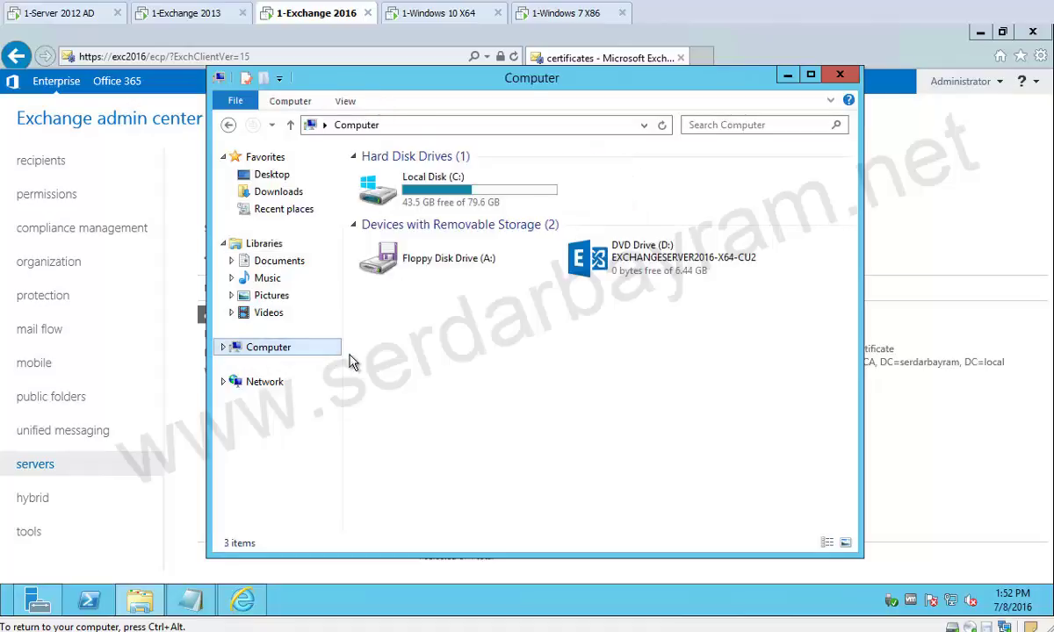
double_click(370, 186)
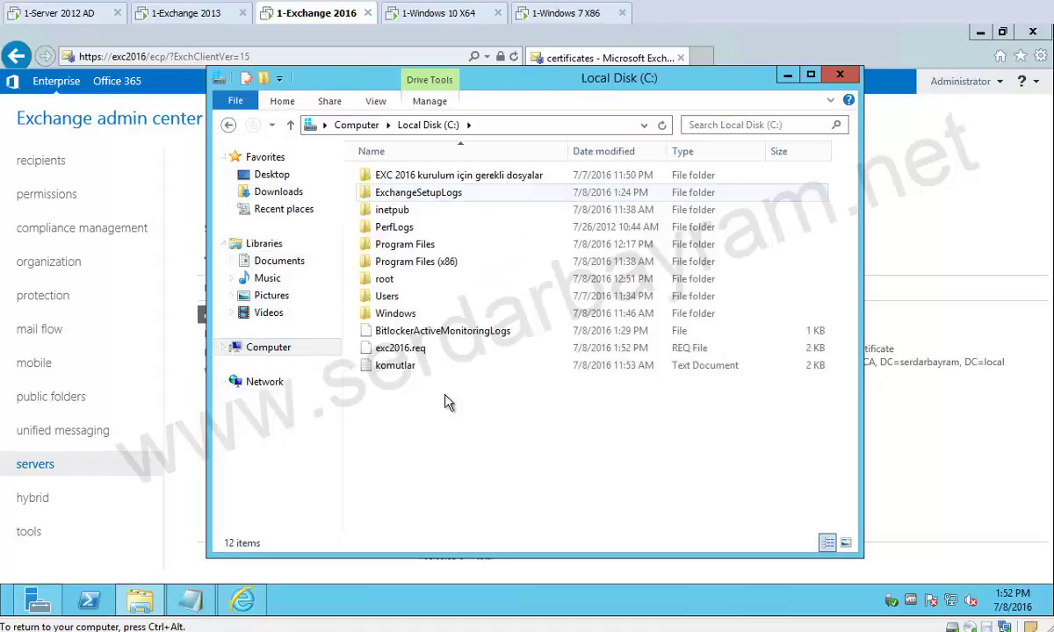
click(400, 349)
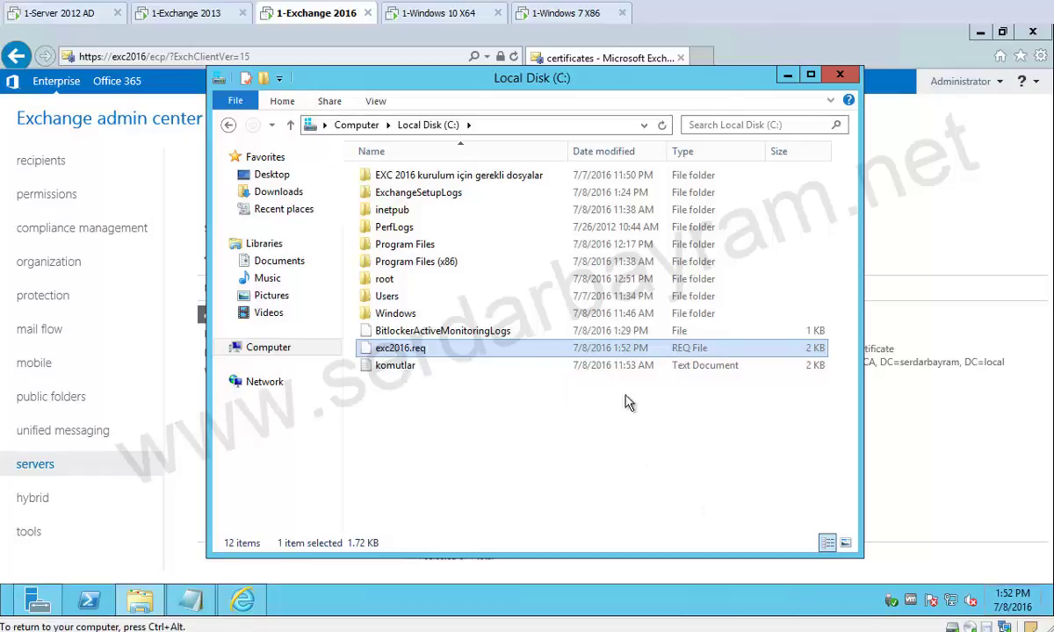
click(787, 77)
click(139, 600)
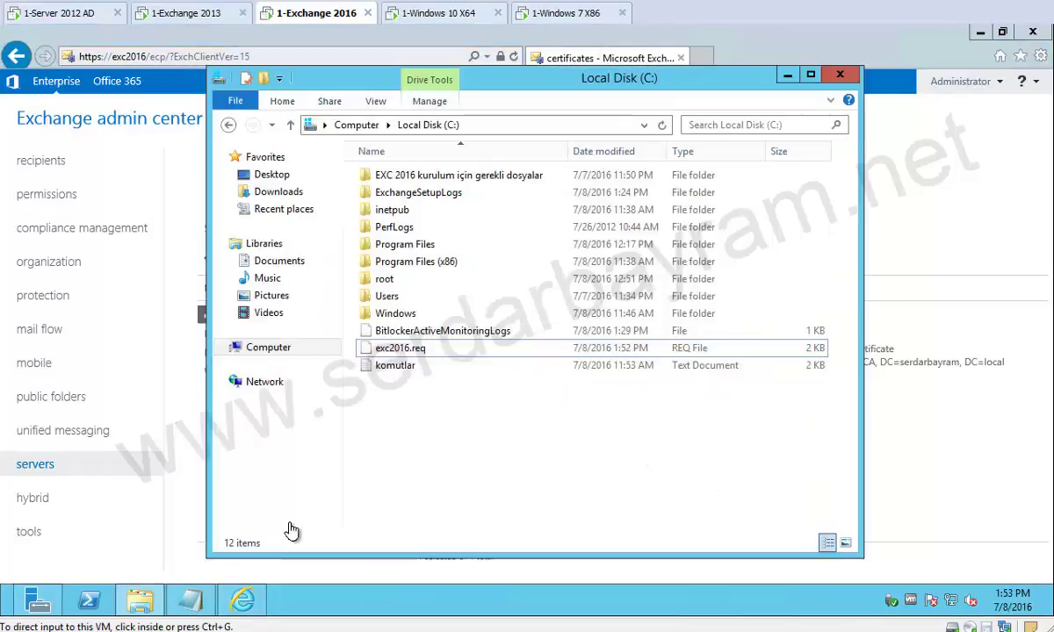
click(173, 456)
click(272, 258)
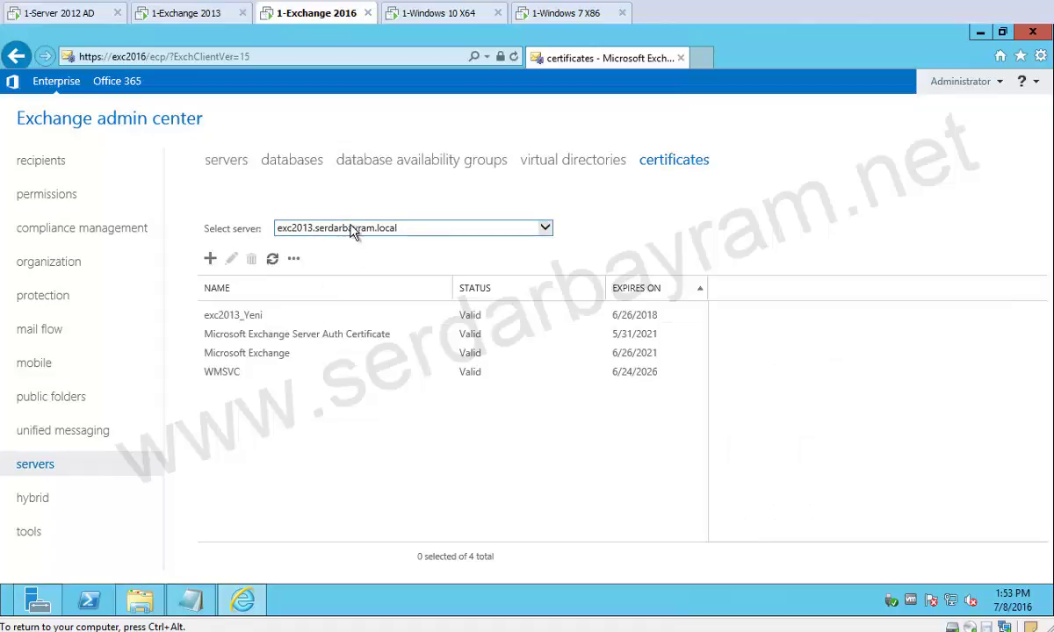
Show EXC2016.serdarbayram.local's certificates and select the Exc2016_Yeni pending request.
click(518, 227)
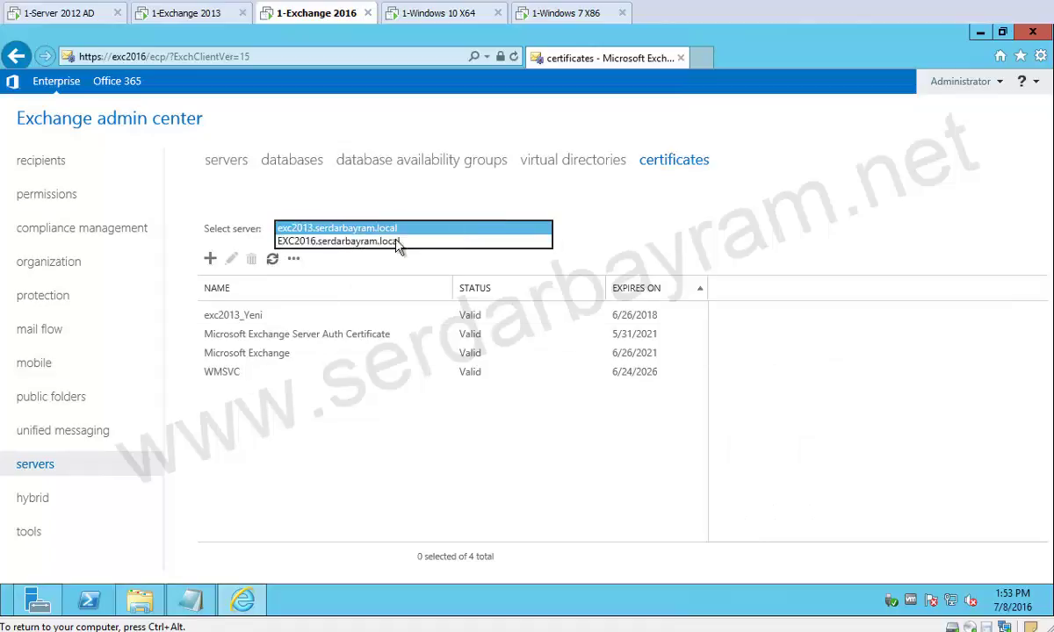
click(440, 244)
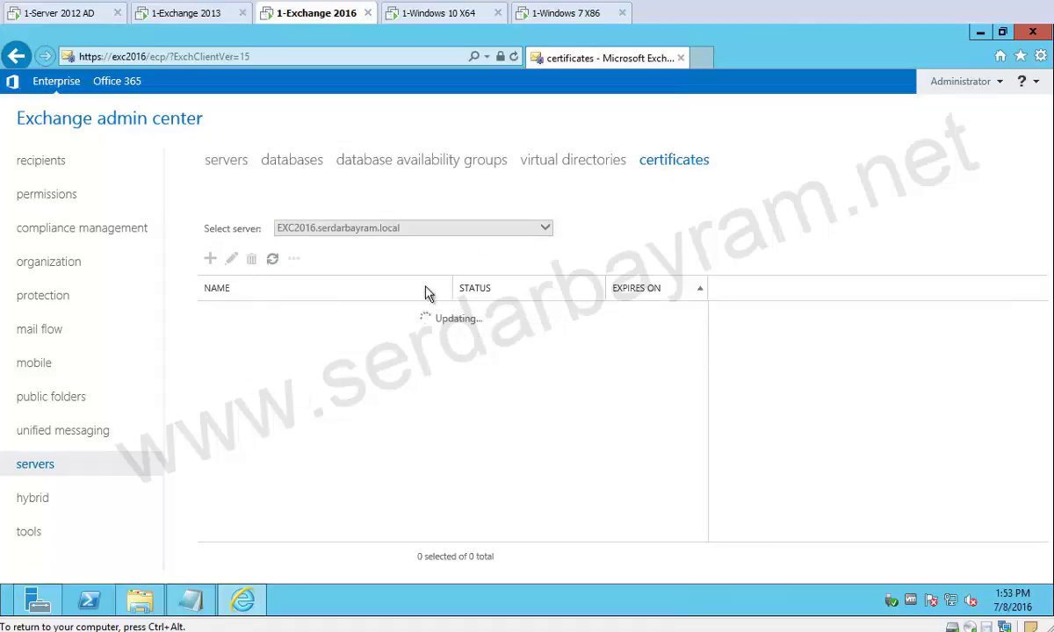
click(259, 316)
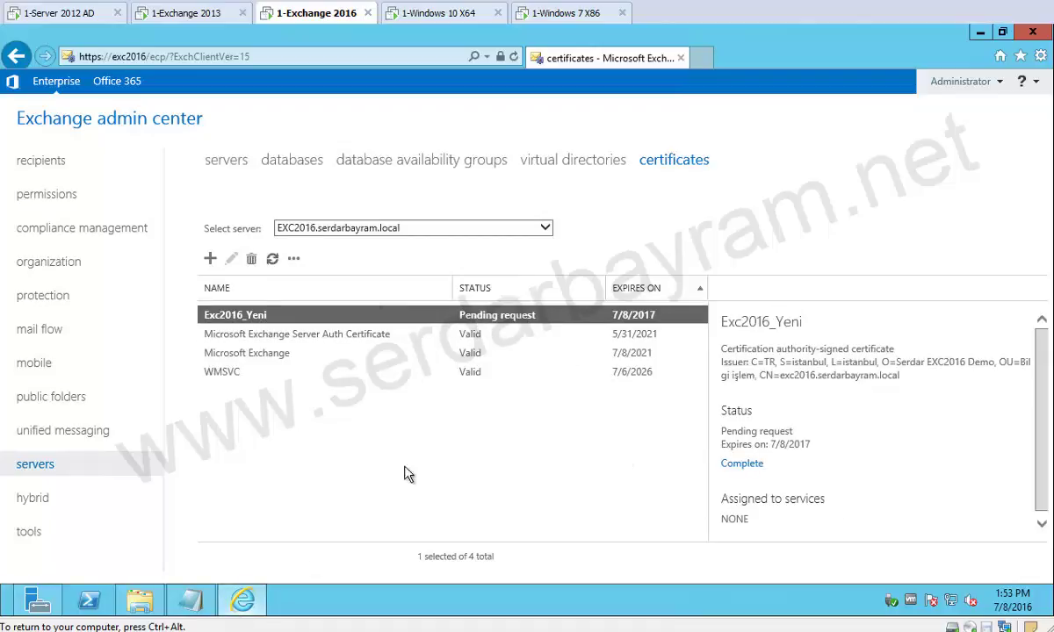
Open a new blank Internet Explorer tab.
click(158, 604)
click(242, 601)
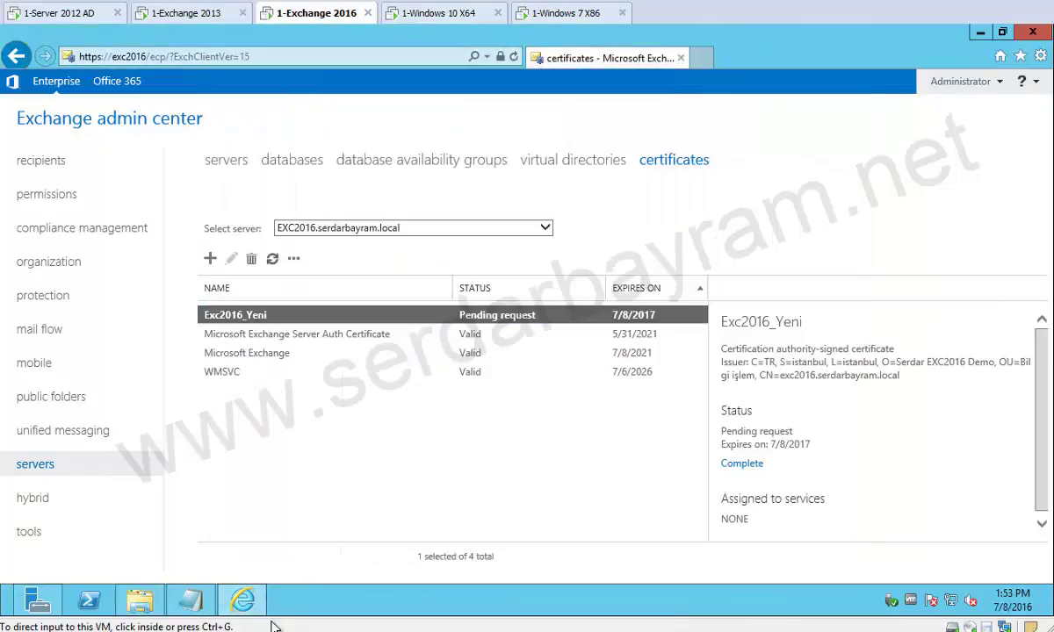
click(709, 63)
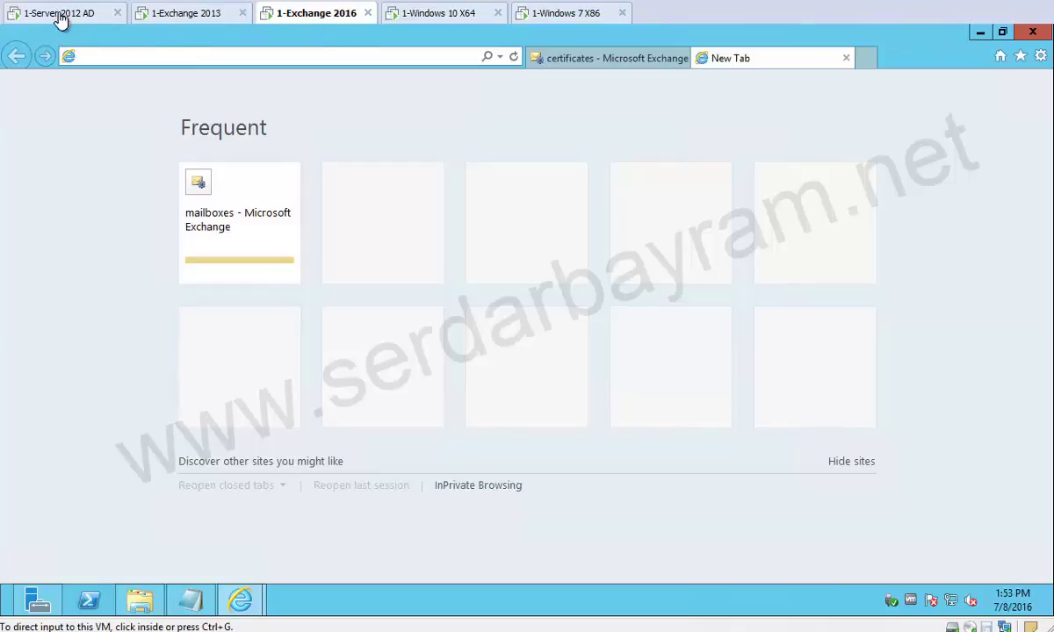
click(165, 52)
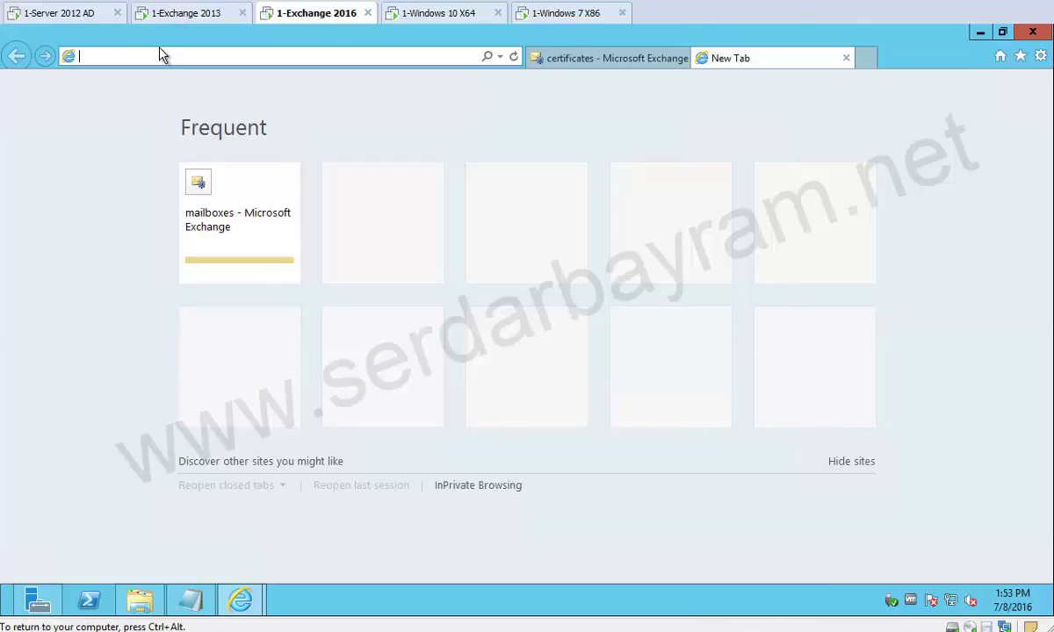
text(htt)
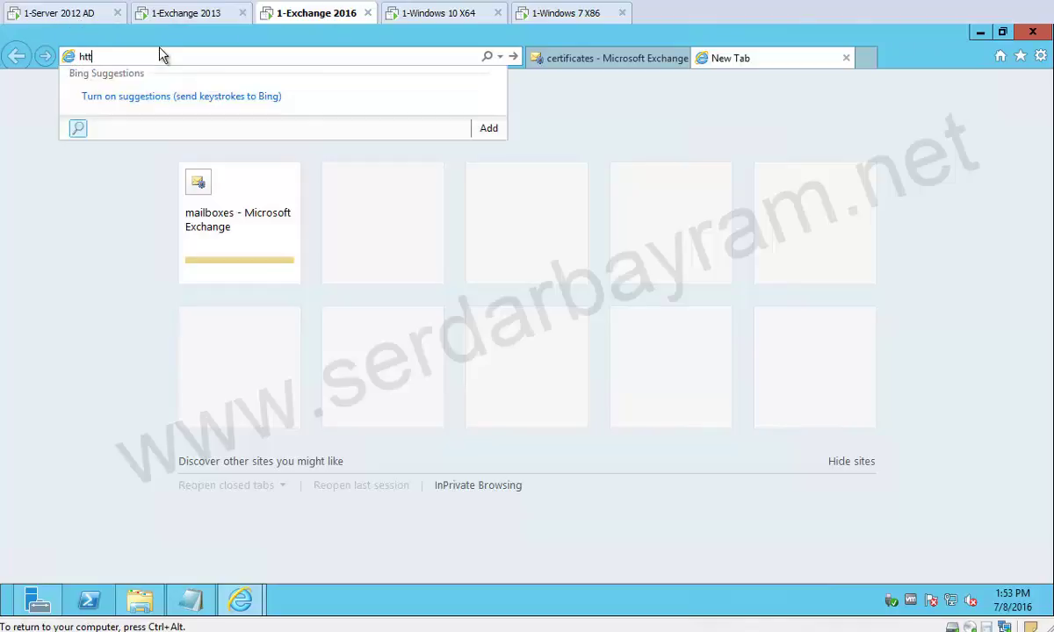
text(p://dc01/certsrv)
key(Return)
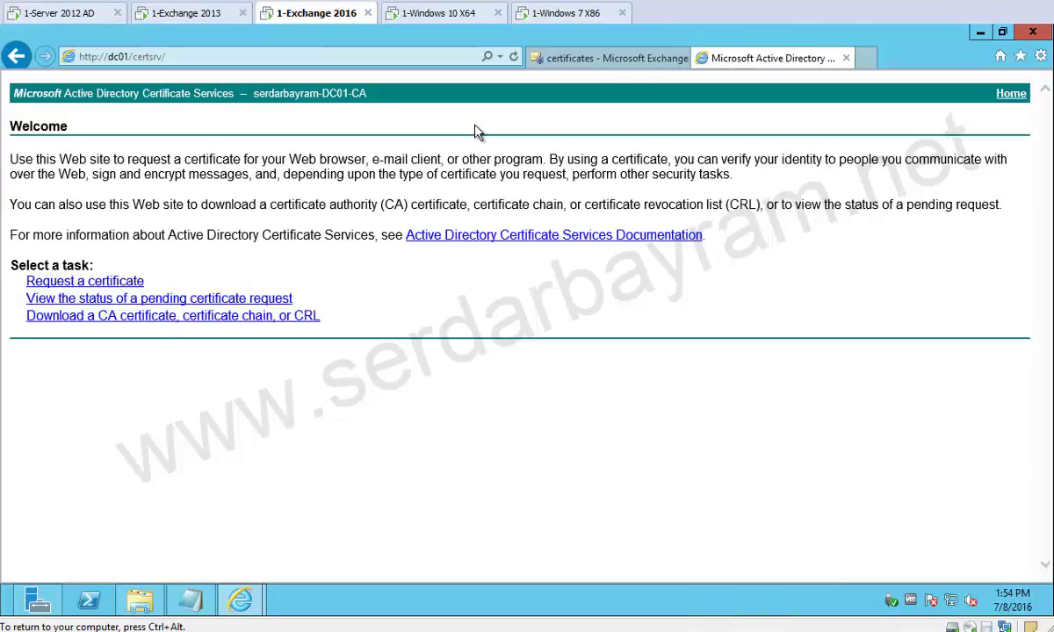
click(130, 278)
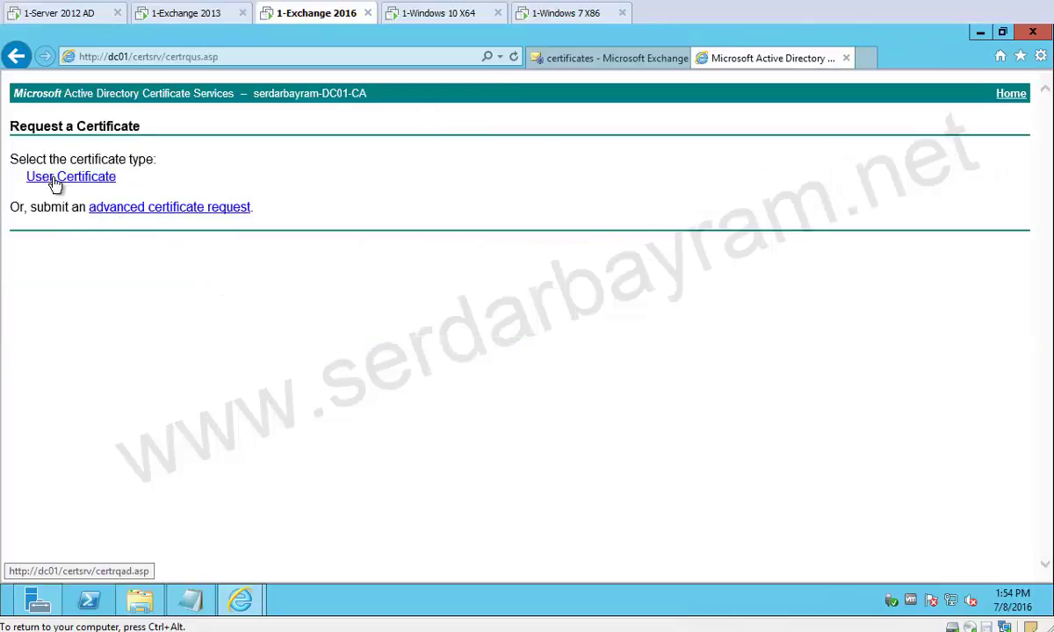
click(164, 209)
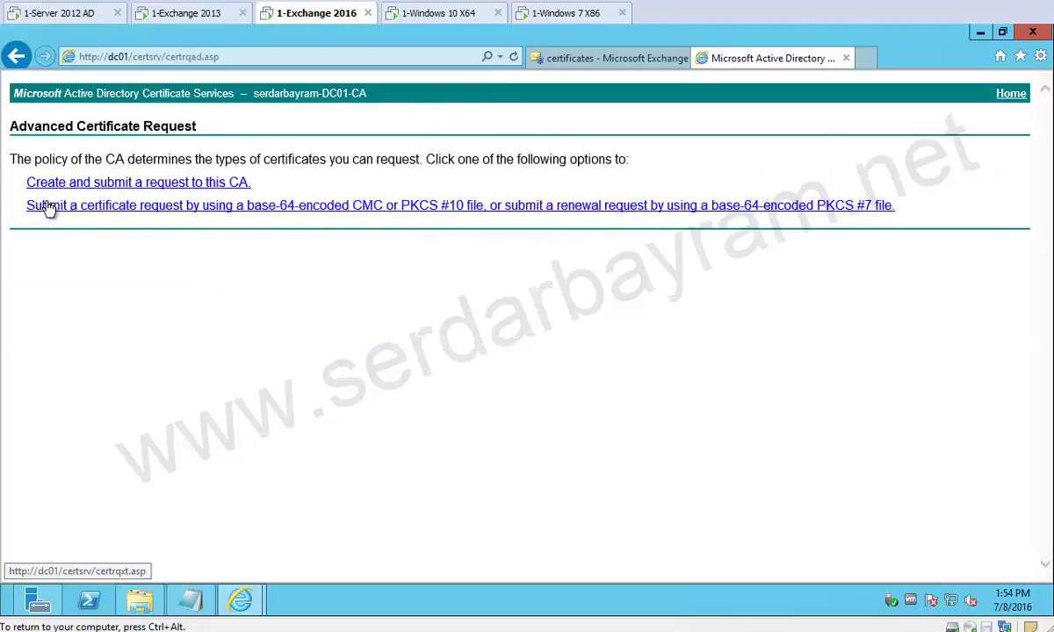
click(171, 211)
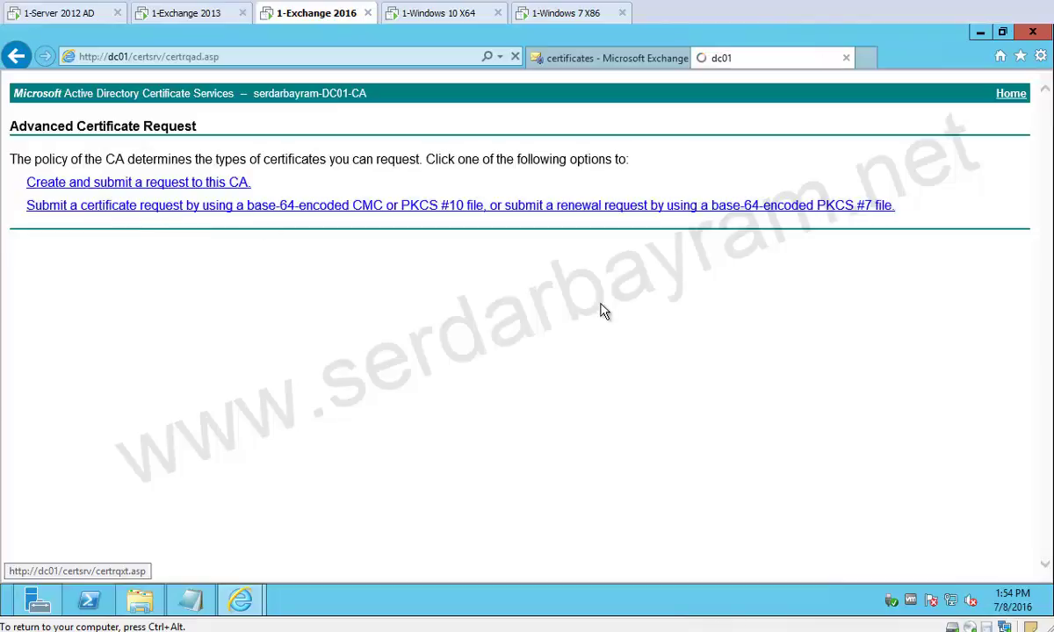
Open exc2016.req in Notepad, select and copy its request text, then return to the form.
click(140, 601)
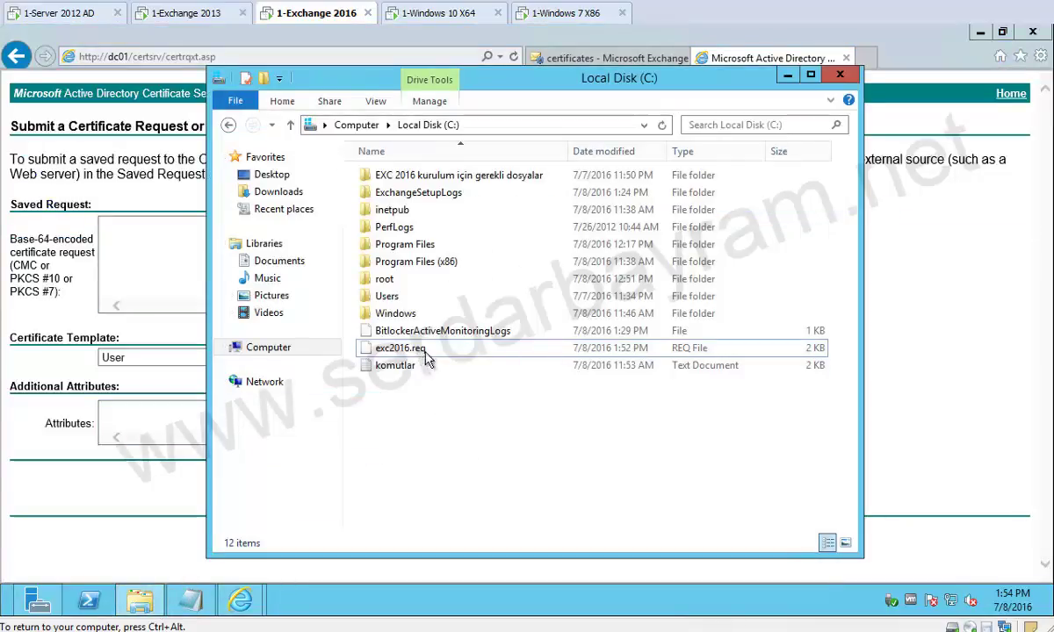
right_click(415, 350)
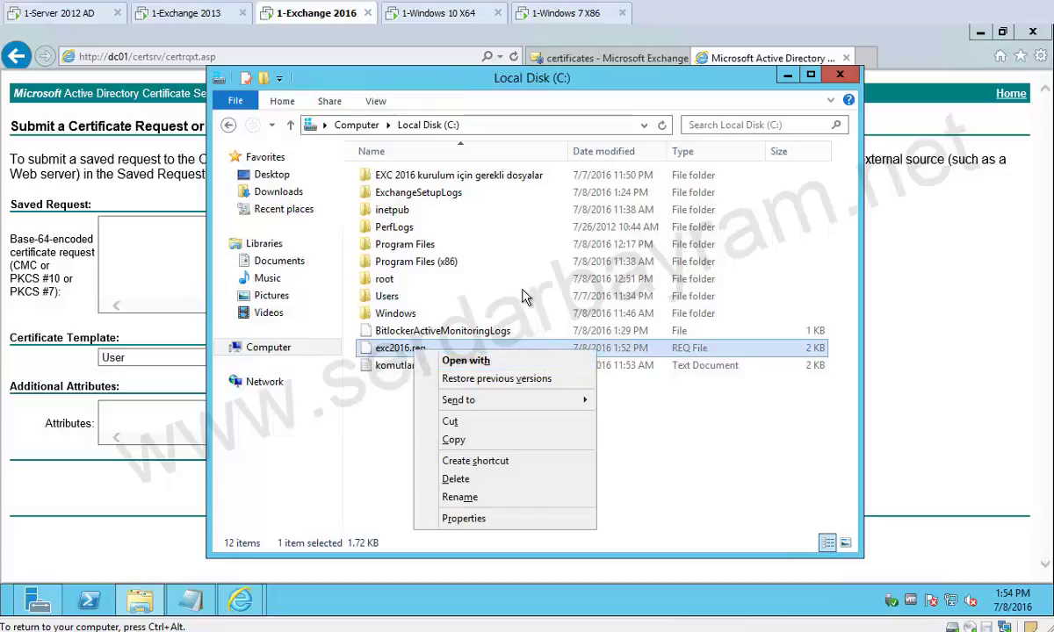
click(481, 363)
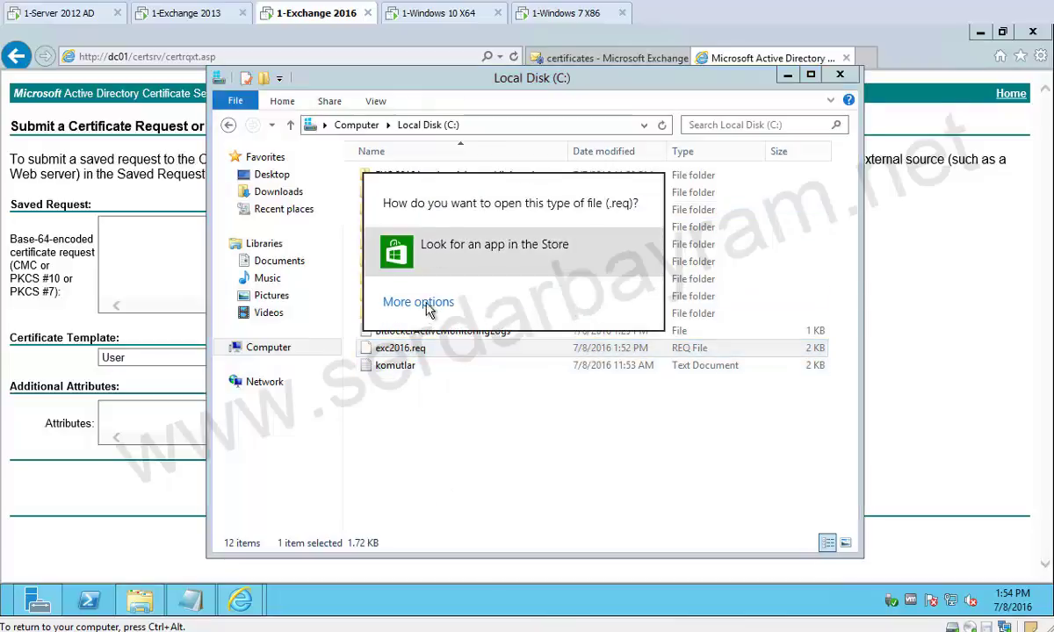
click(418, 303)
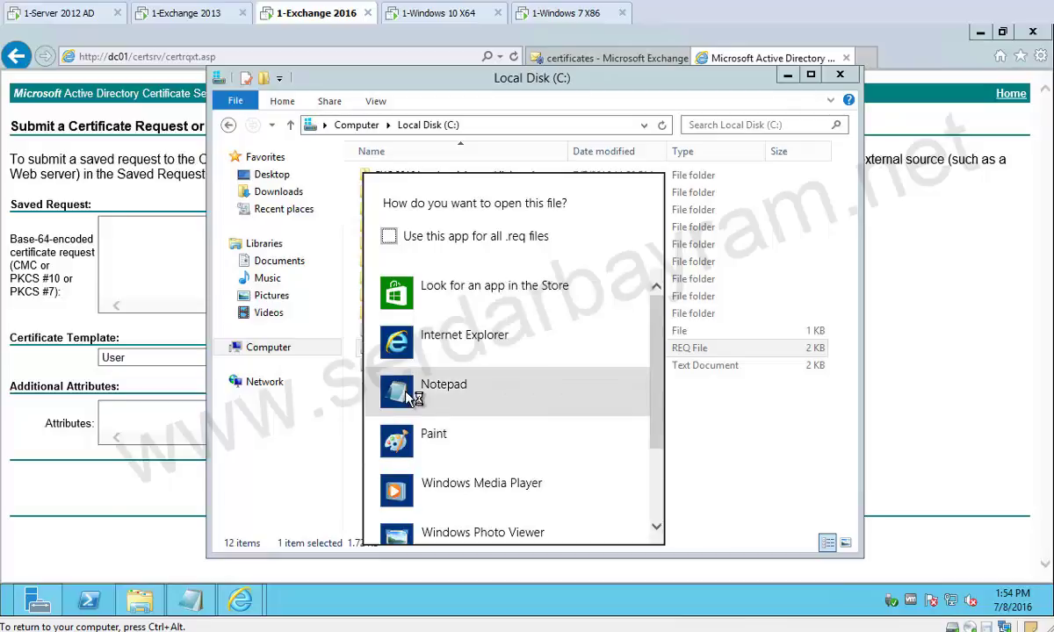
click(397, 385)
key(ctrl+a)
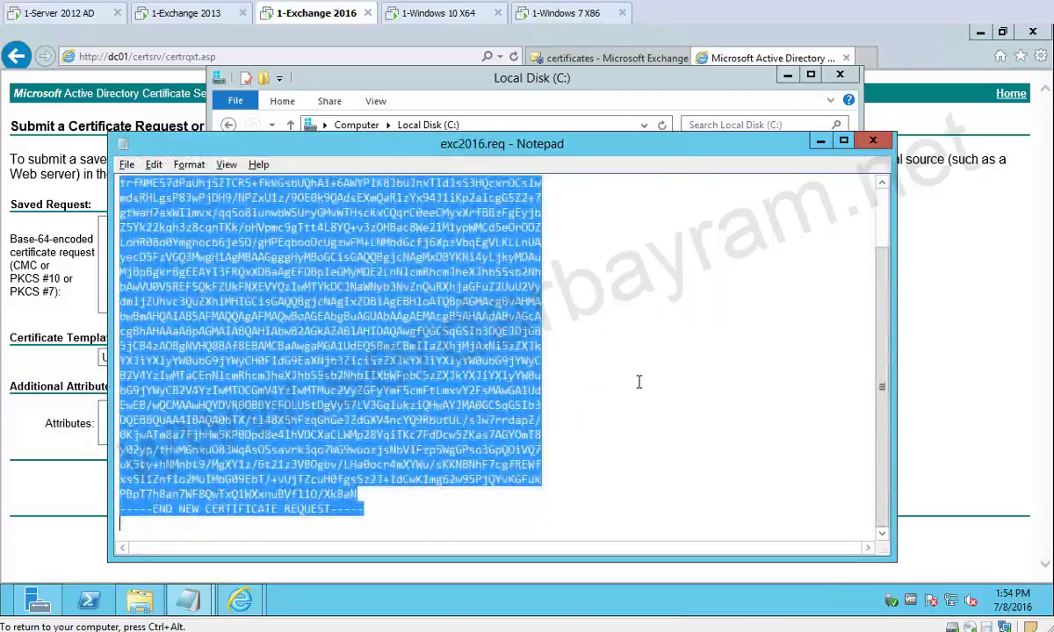
click(123, 262)
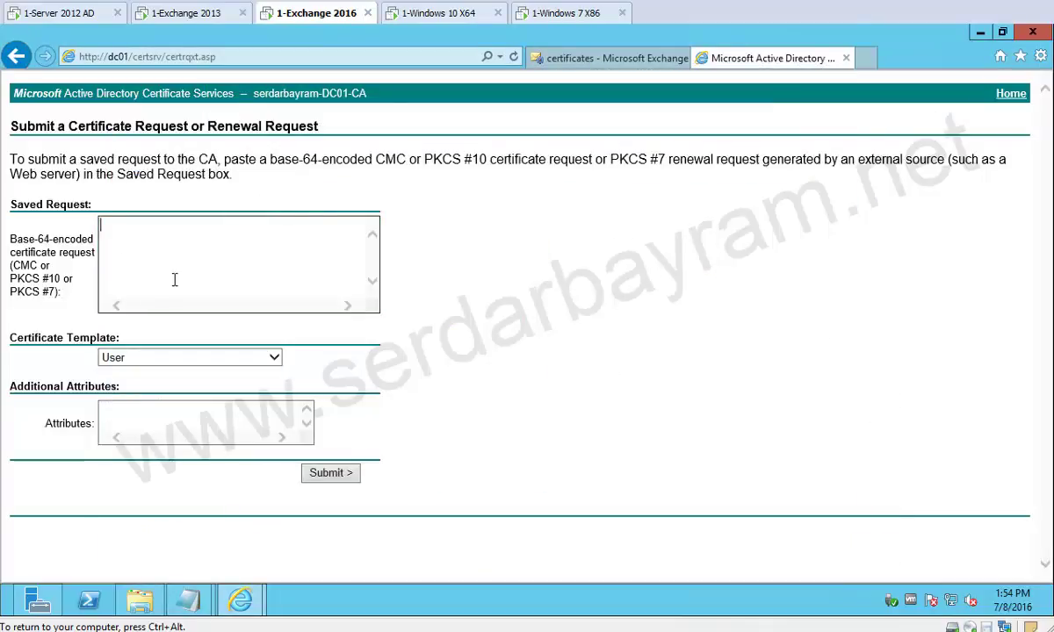
Submit the pasted exc2016 request with the Web Server template and download the issued certificate.
key(ctrl+v)
click(140, 358)
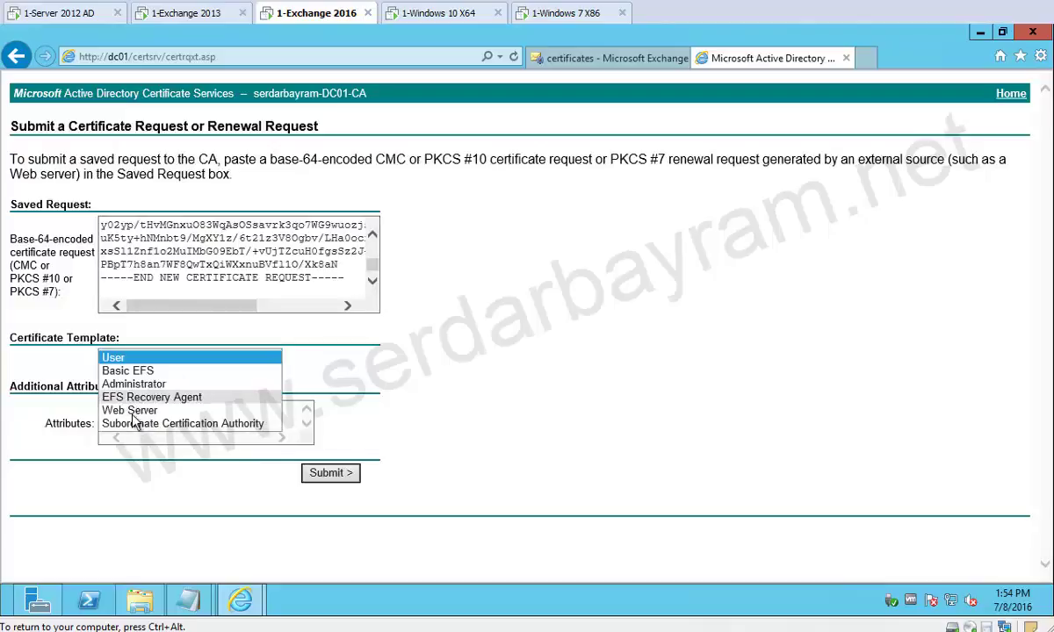
click(130, 410)
click(356, 471)
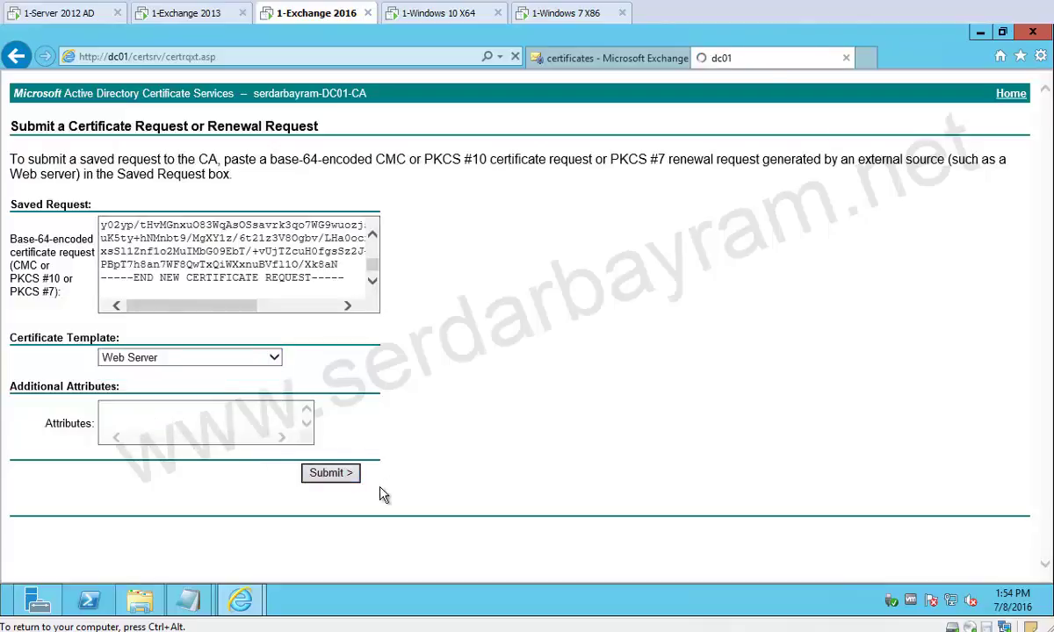
click(132, 210)
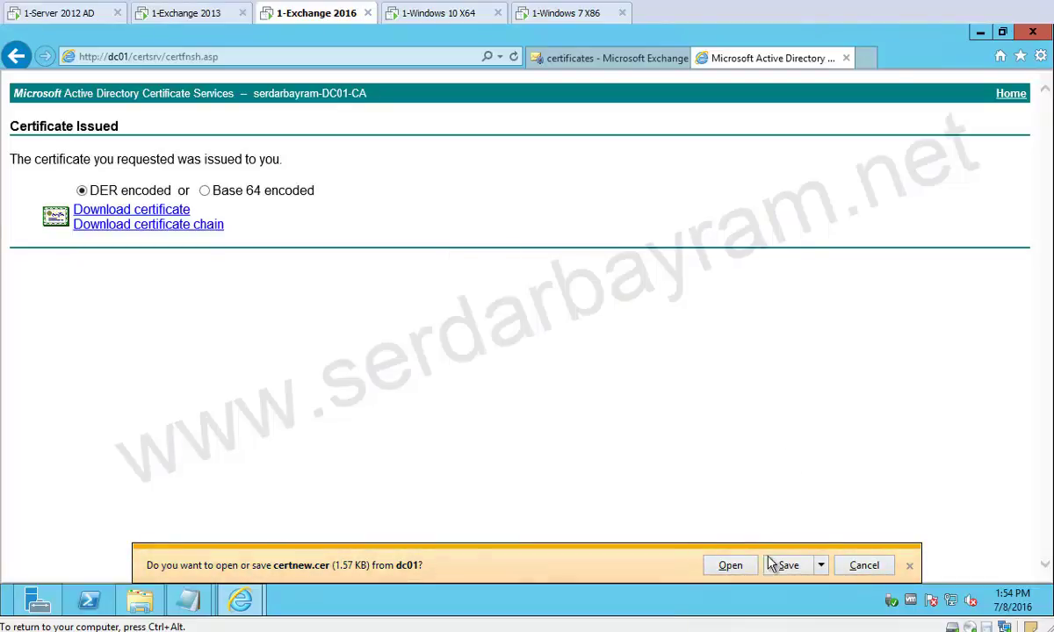
Use Save as to store the downloaded certnew.cer in Local Disk (C:) as exc2016_sertifika.cer.
click(821, 565)
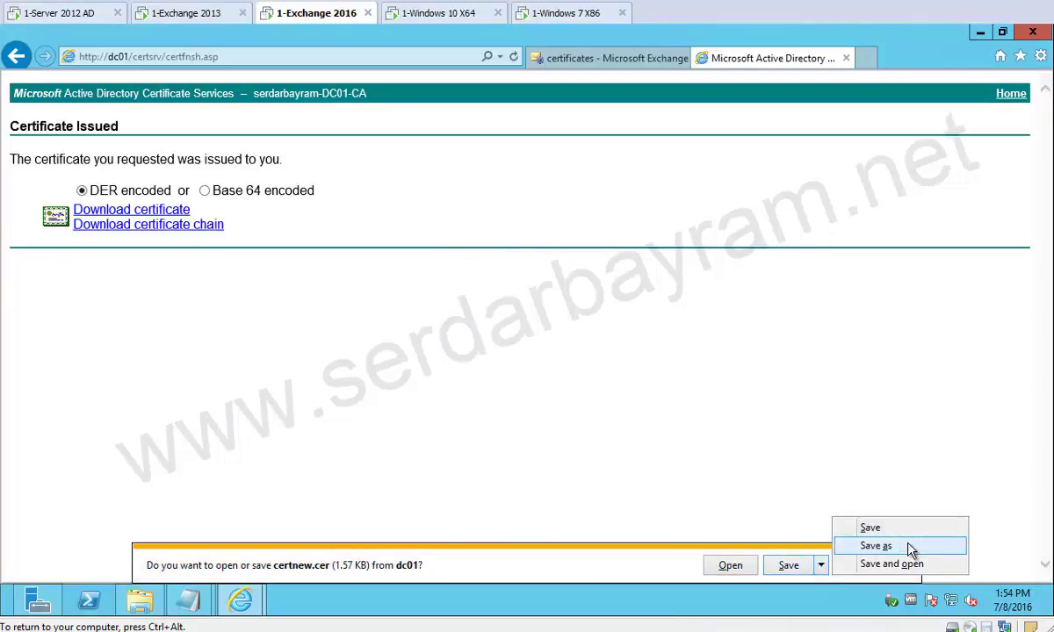
click(878, 548)
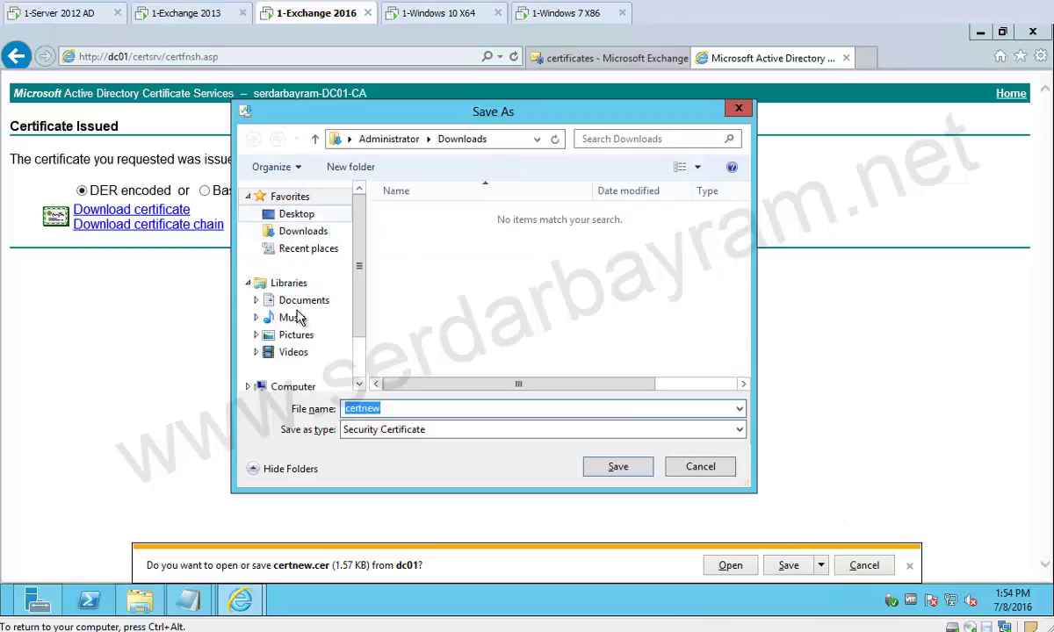
click(294, 387)
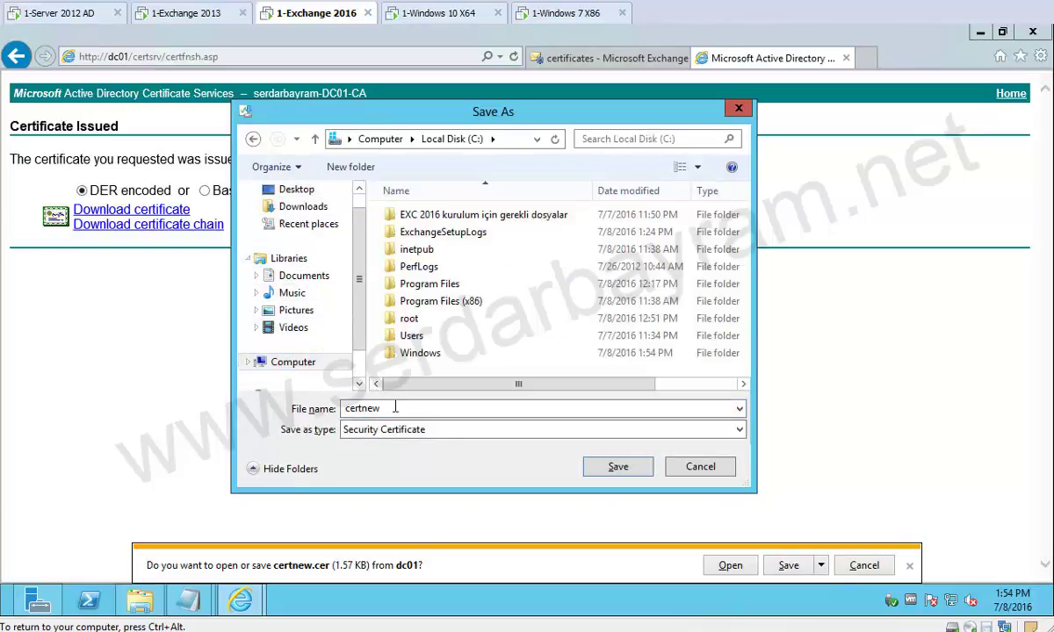
text(exc)
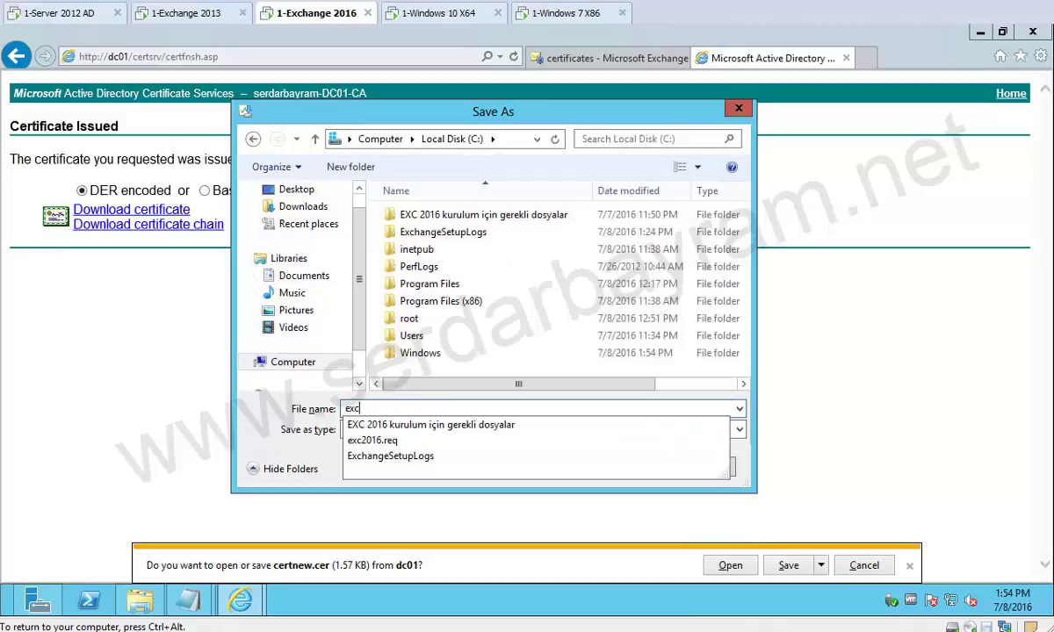
text(2016)
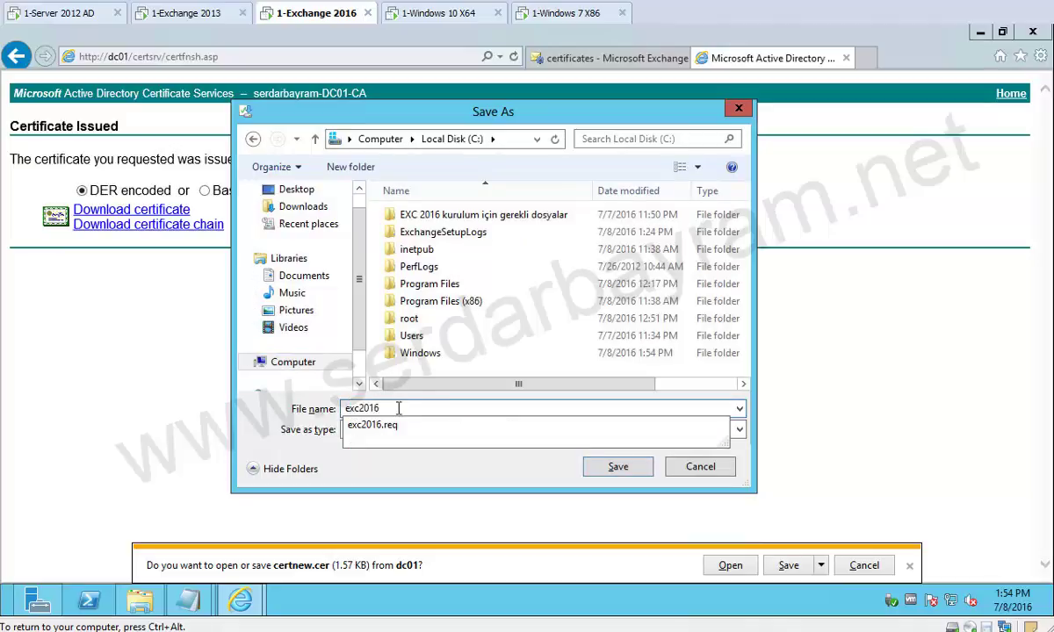
text(_)
key(BackSpace)
text(_cer)
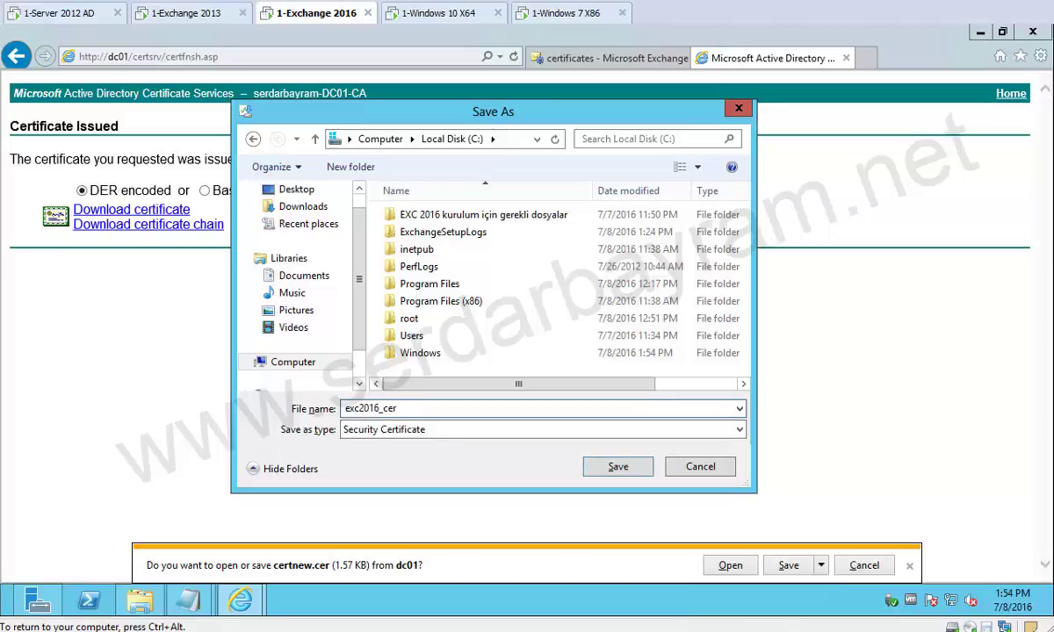
key(BackSpace)
text(sertifika)
click(614, 466)
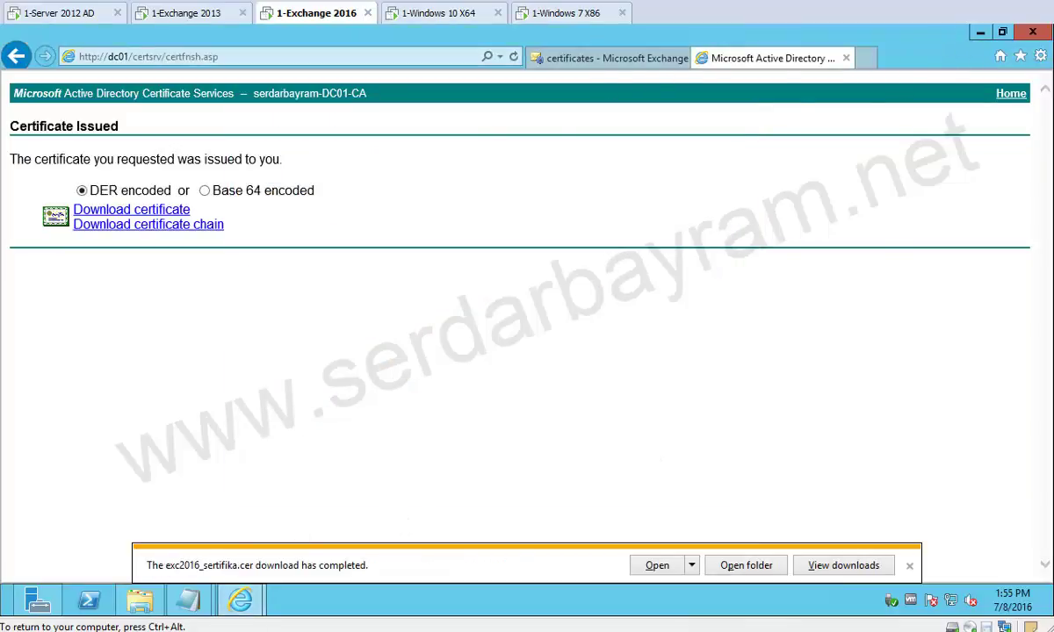
Verify exc2016_sertifika is in Local Disk (C:) beside exc2016.req, then return to the browser.
click(141, 601)
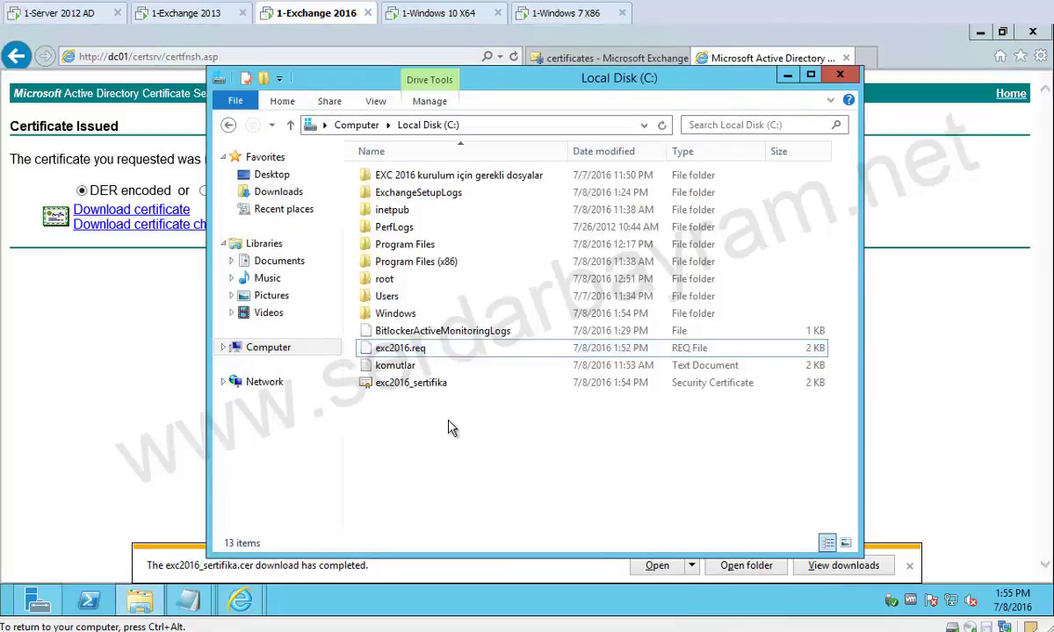
click(431, 384)
key(F2)
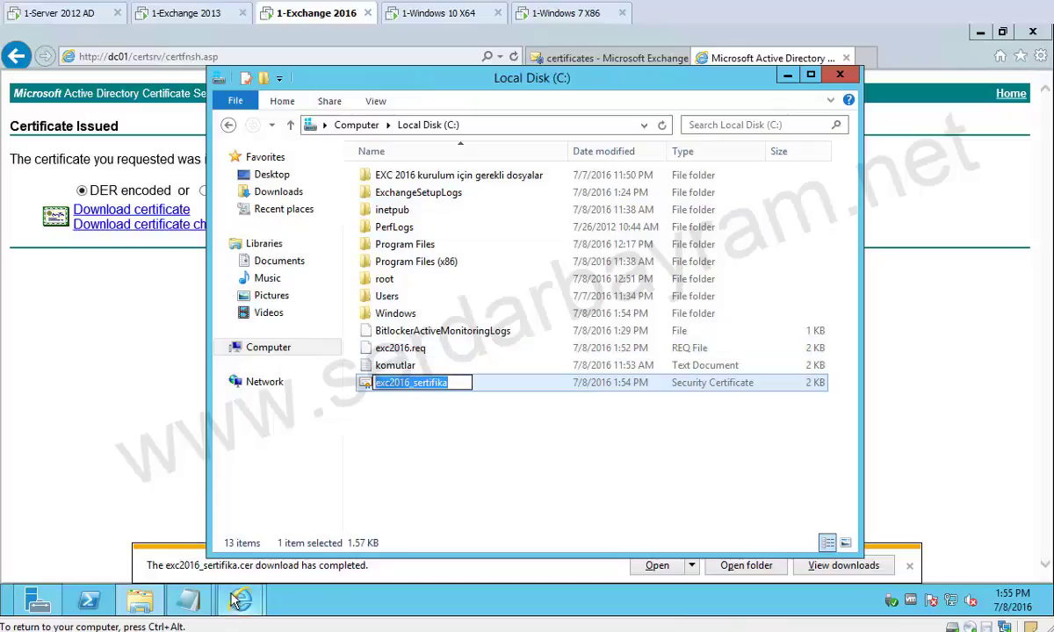
mouse_move(239, 604)
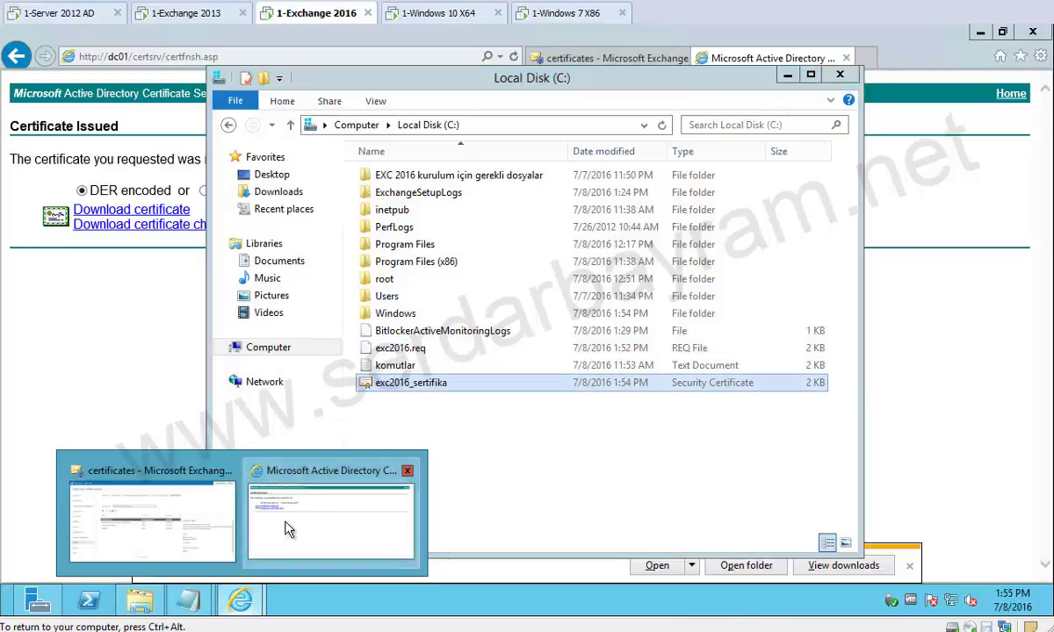
click(263, 479)
Complete the pending Exc2016_Yeni request by importing \\exc2016\c$\exc2016_sertifika.cer.
click(197, 507)
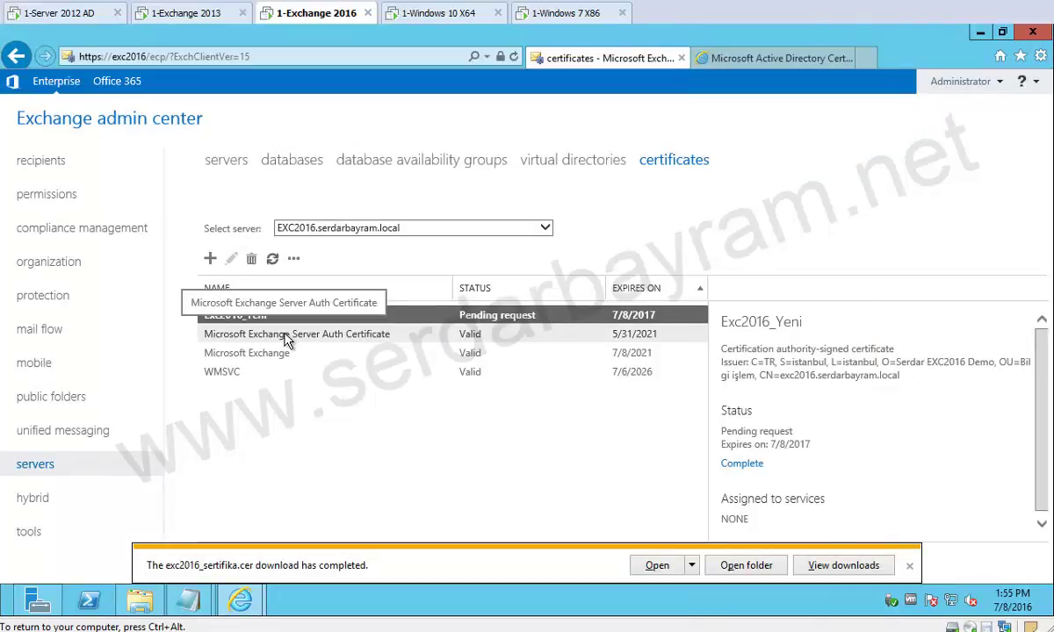
click(743, 464)
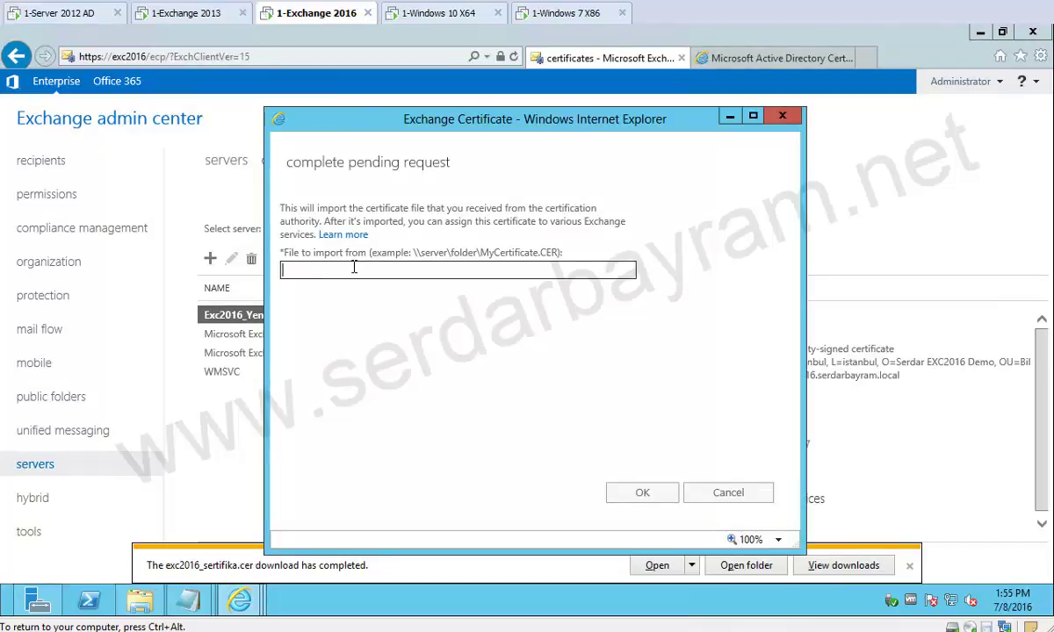
click(354, 268)
text(\\exc2016\c$\exc2016_sertifika.cer)
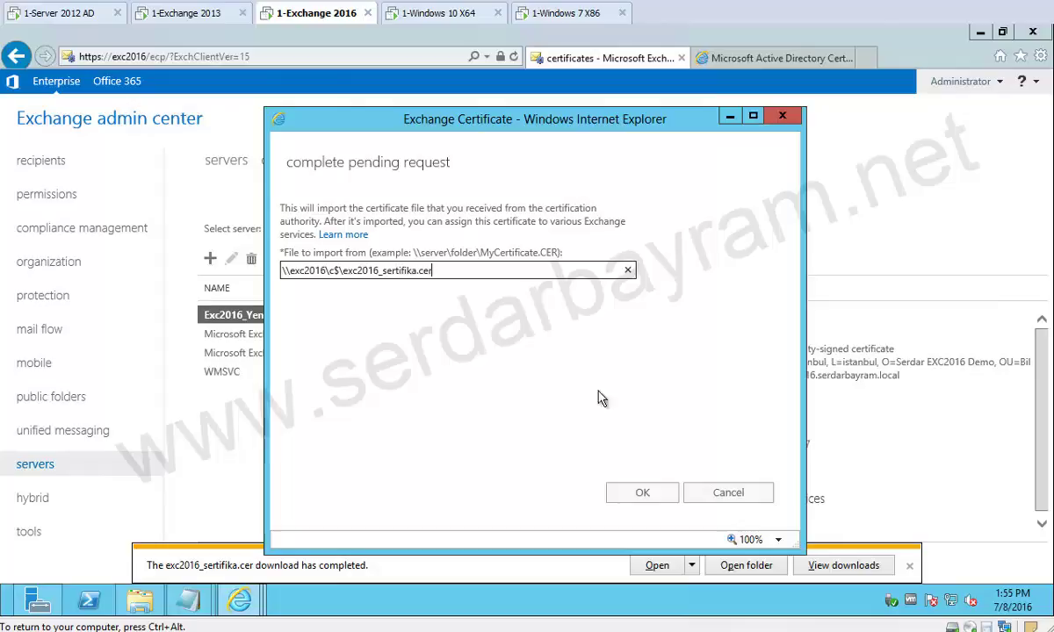
click(645, 495)
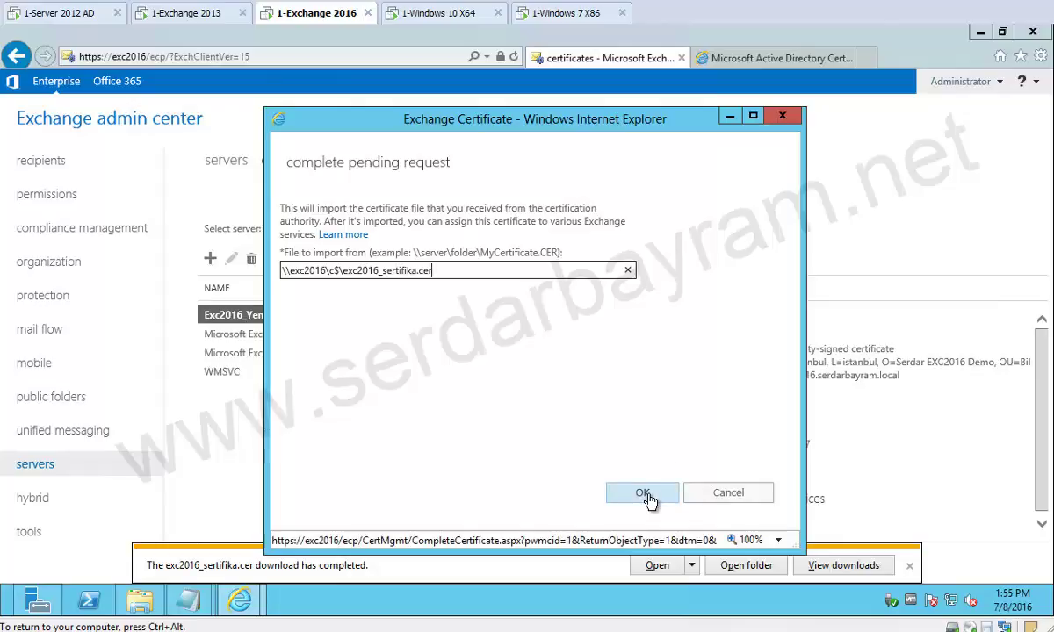
click(647, 496)
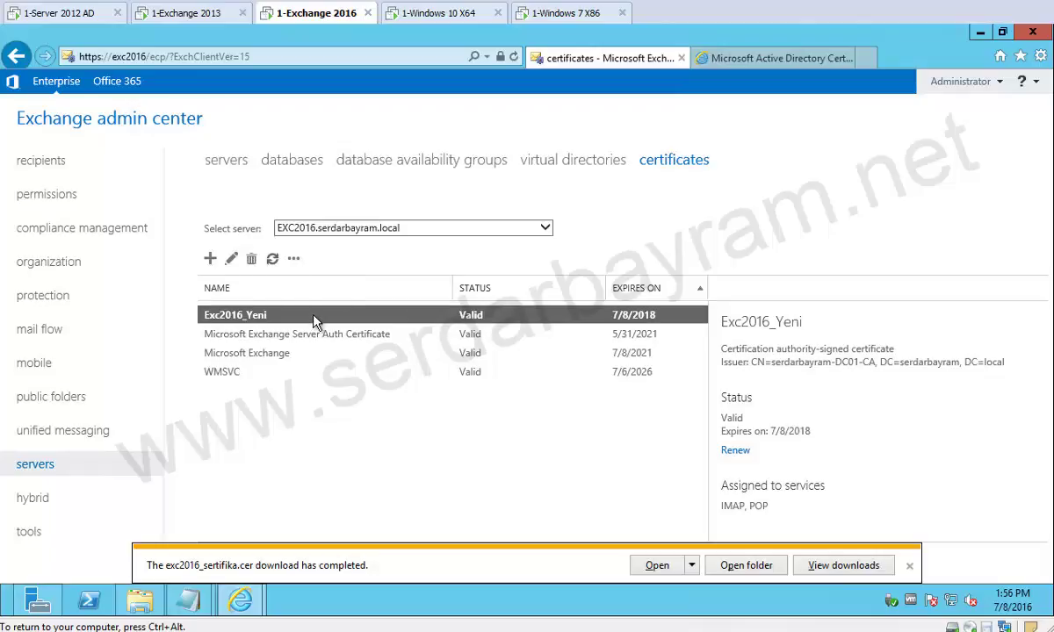
Add SMTP and IIS to Exc2016_Yeni's services and overwrite the default SMTP certificate.
double_click(237, 318)
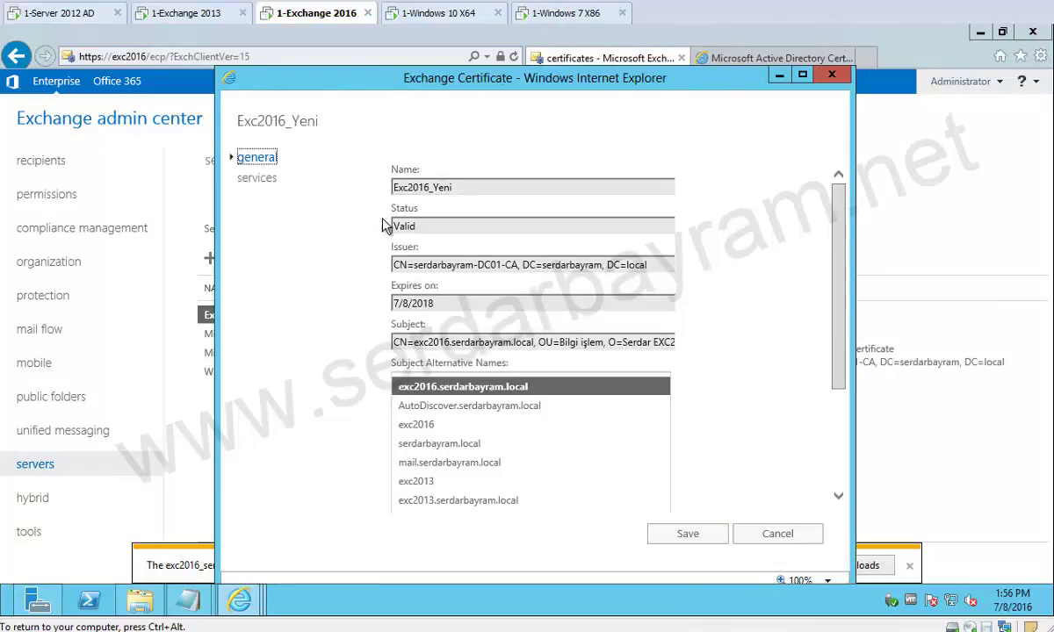
scroll(790, 346, down, 3)
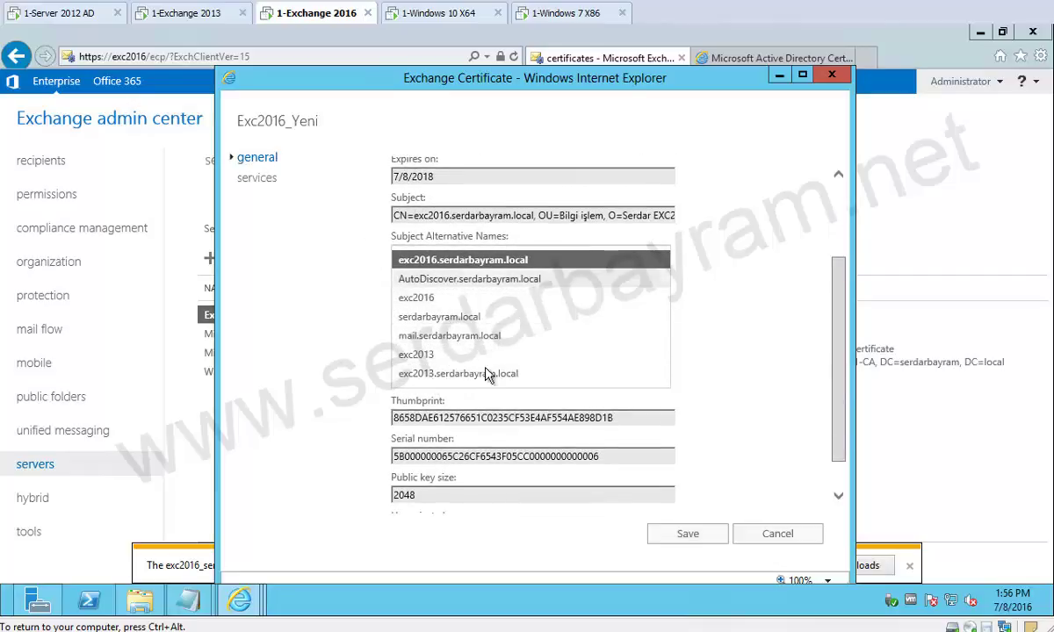
scroll(637, 394, down, 2)
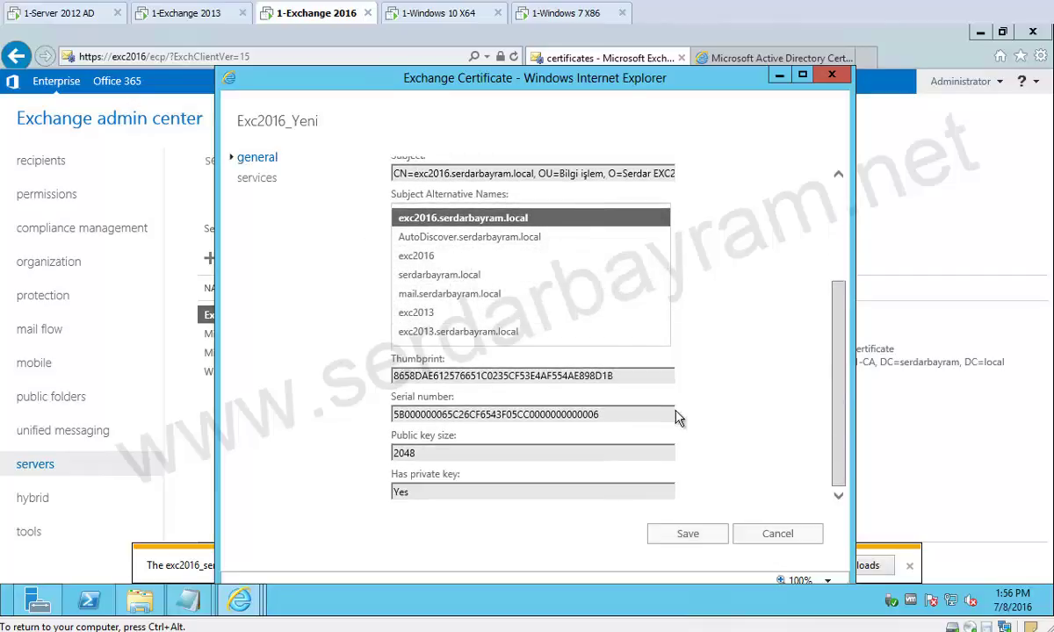
click(258, 179)
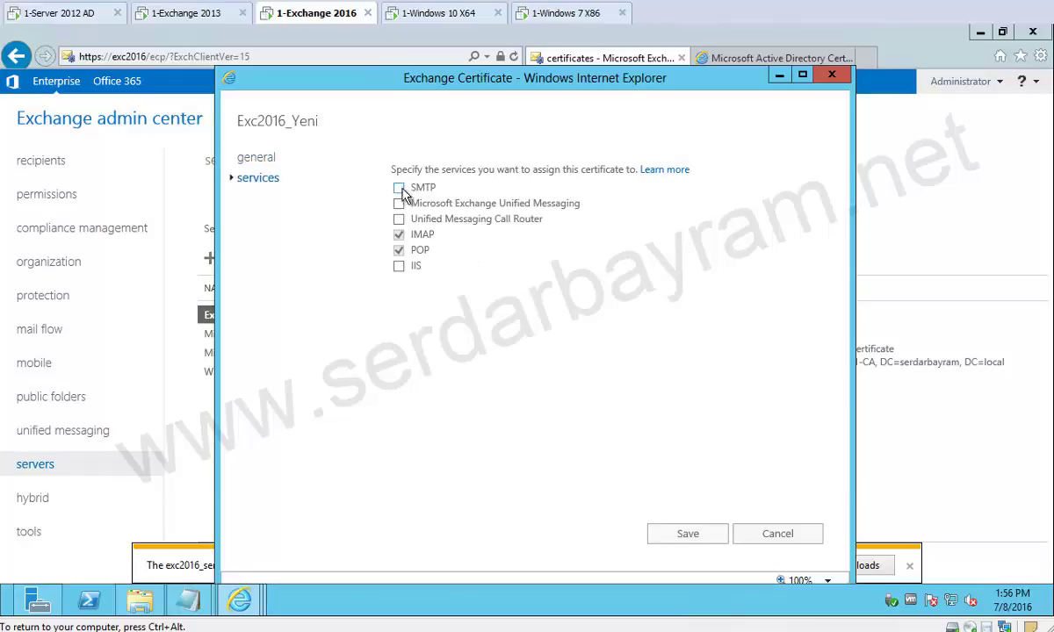
click(399, 188)
click(398, 266)
click(702, 536)
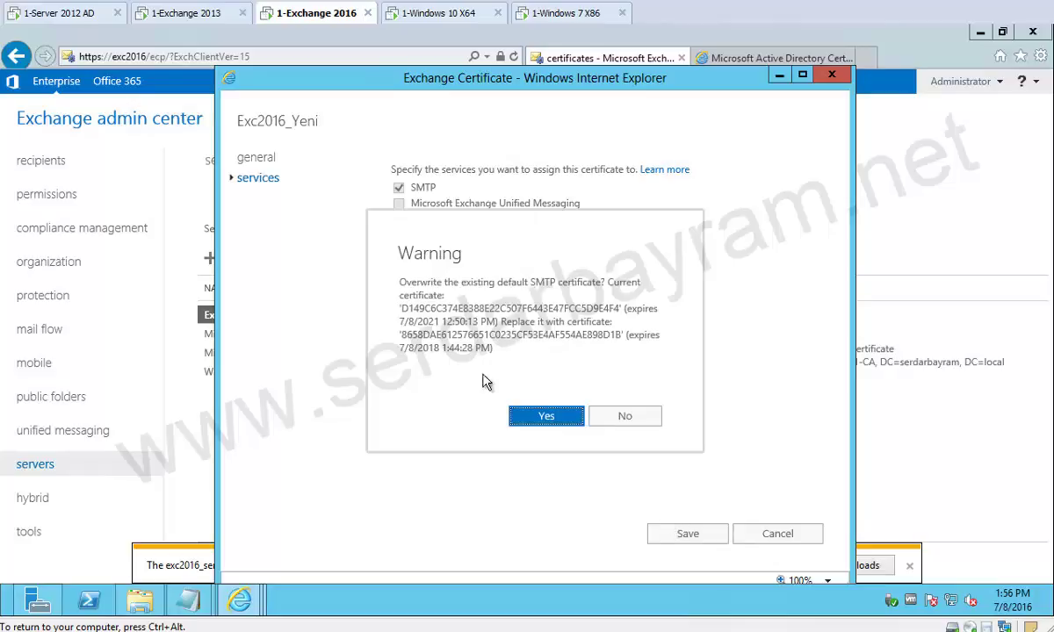
click(542, 417)
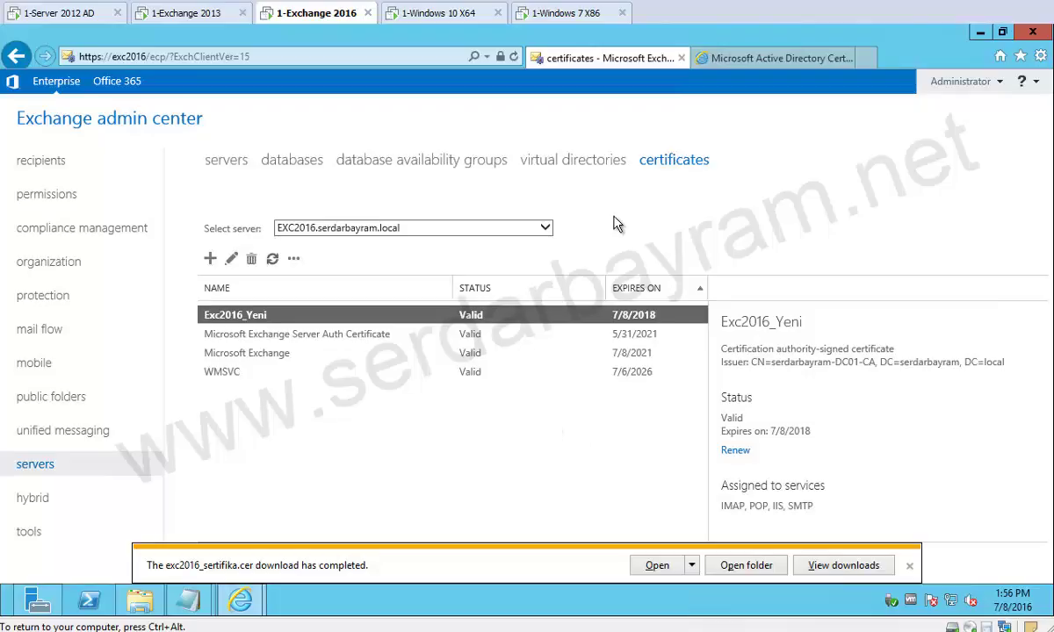
Filter virtual directories to EXC2016 and review Autodiscover's authentication and general settings without changes.
click(553, 162)
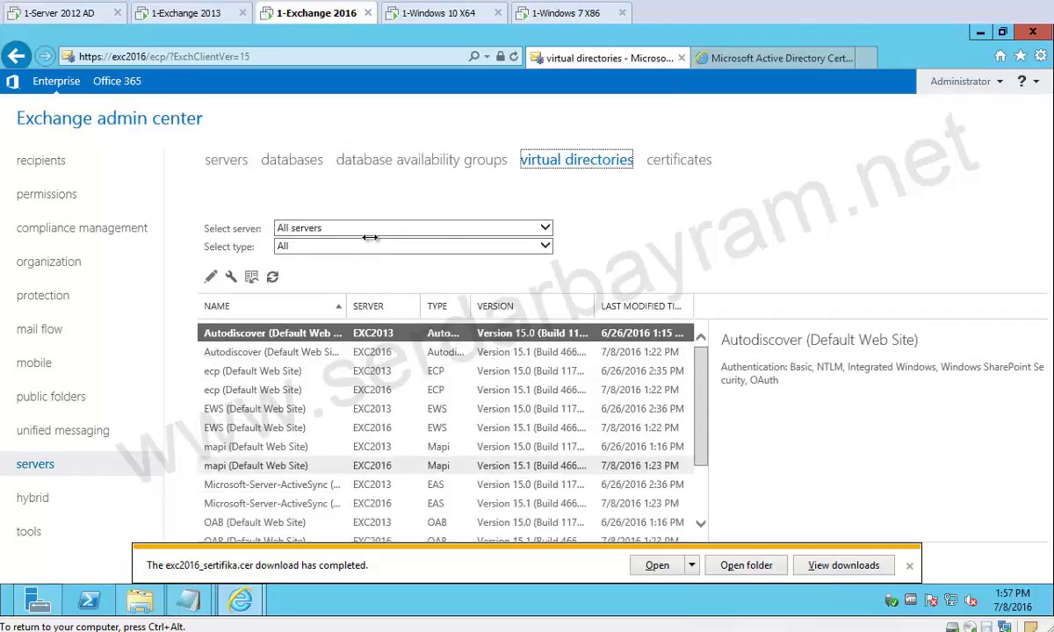
click(540, 229)
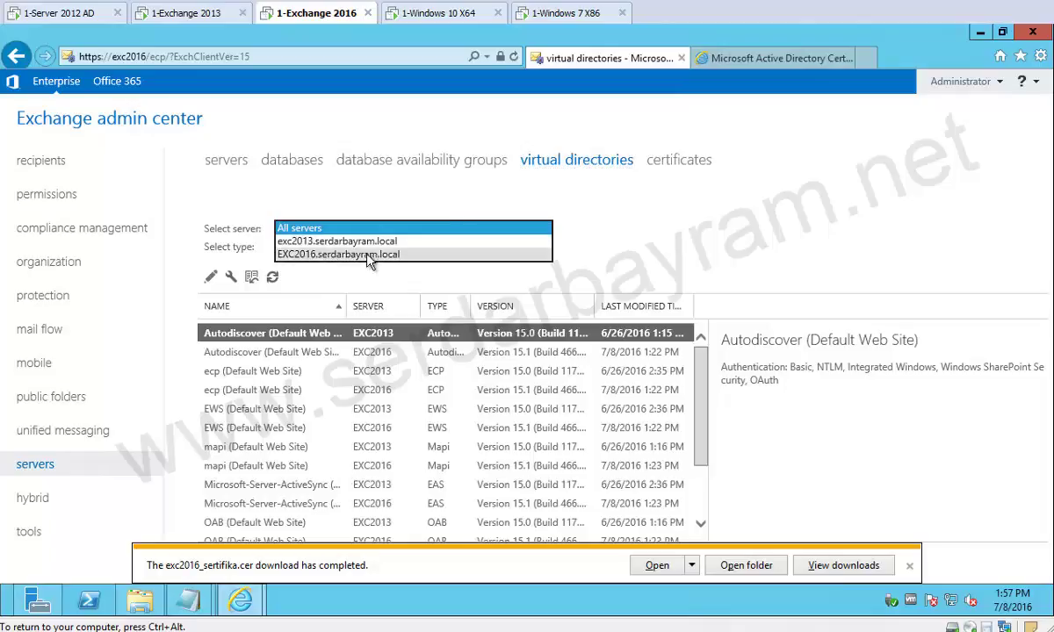
click(386, 253)
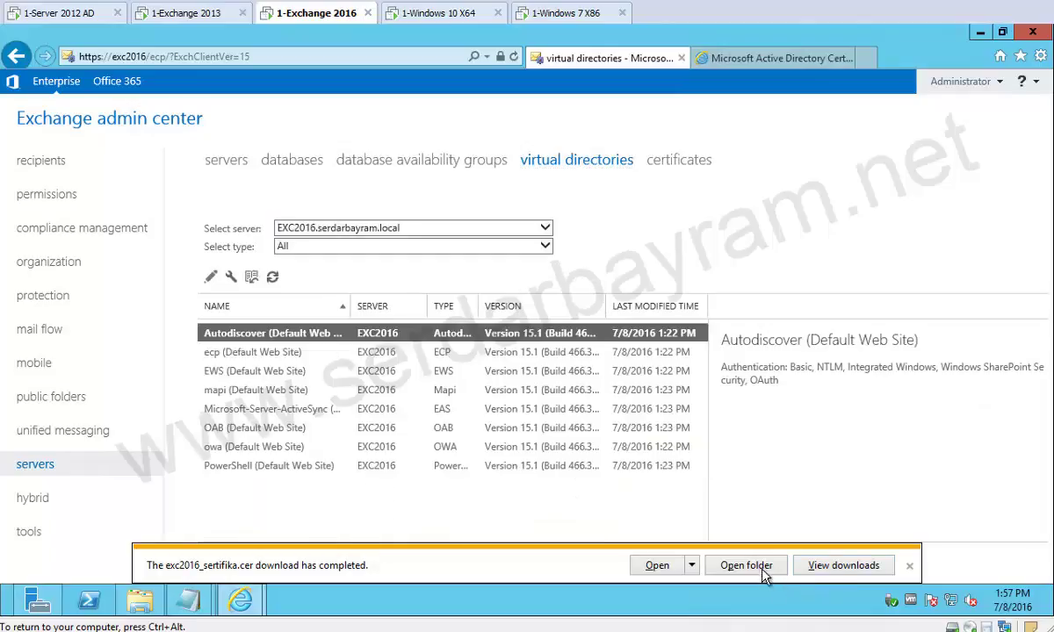
double_click(338, 332)
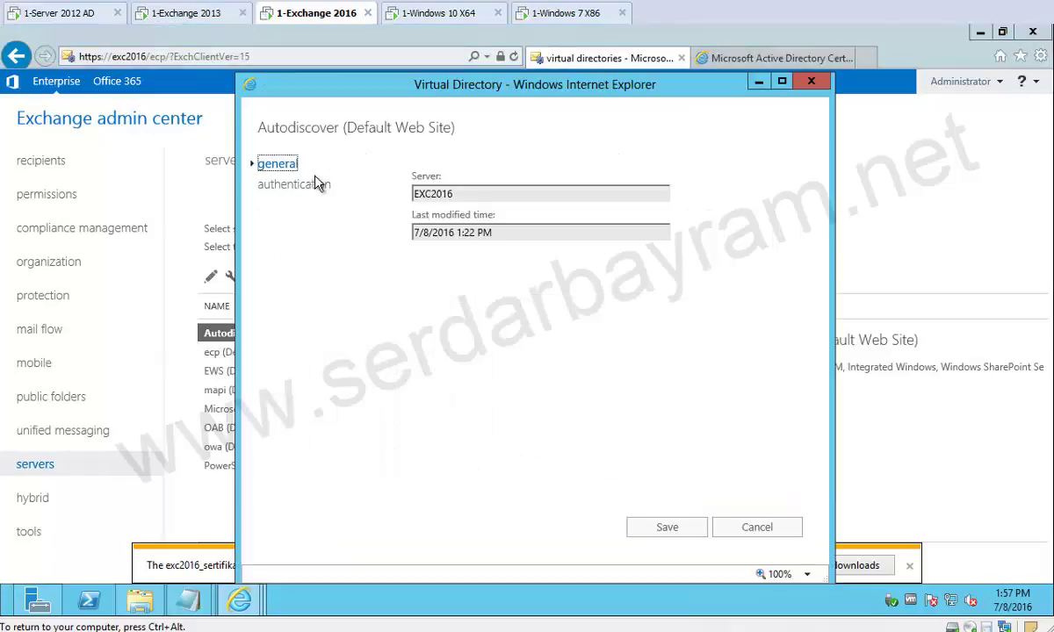
click(312, 184)
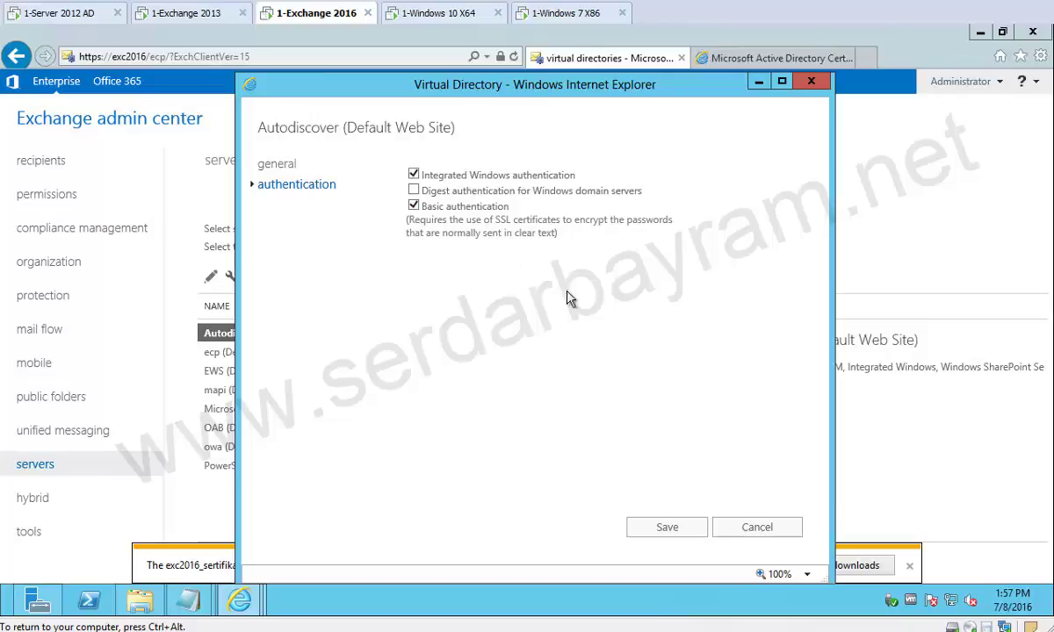
click(264, 164)
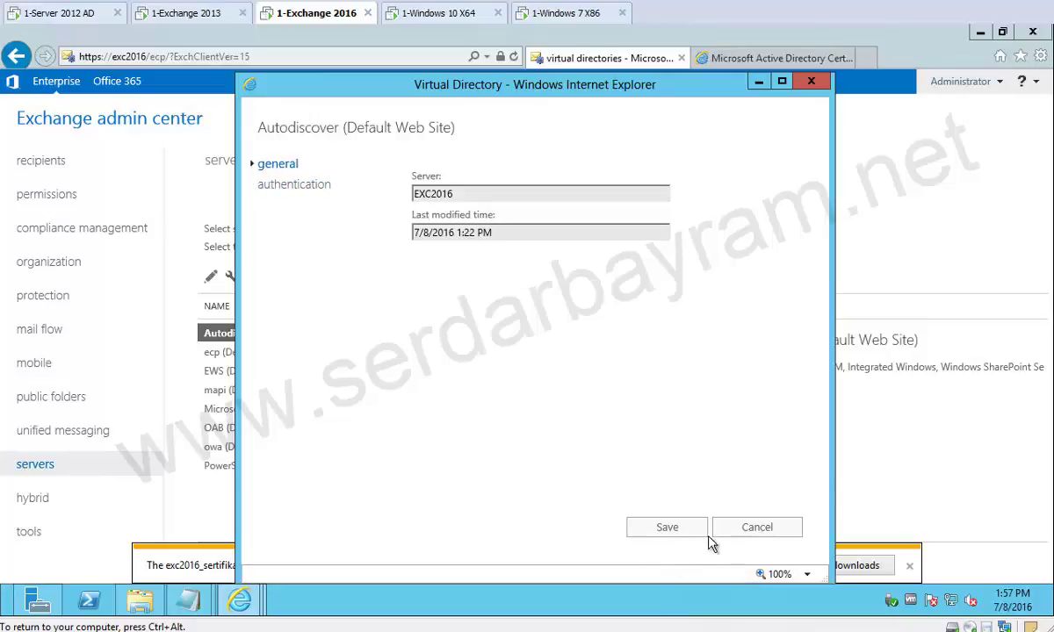
click(765, 528)
Change the server name in the ecp internal URL from exc2016 to mail.
double_click(218, 351)
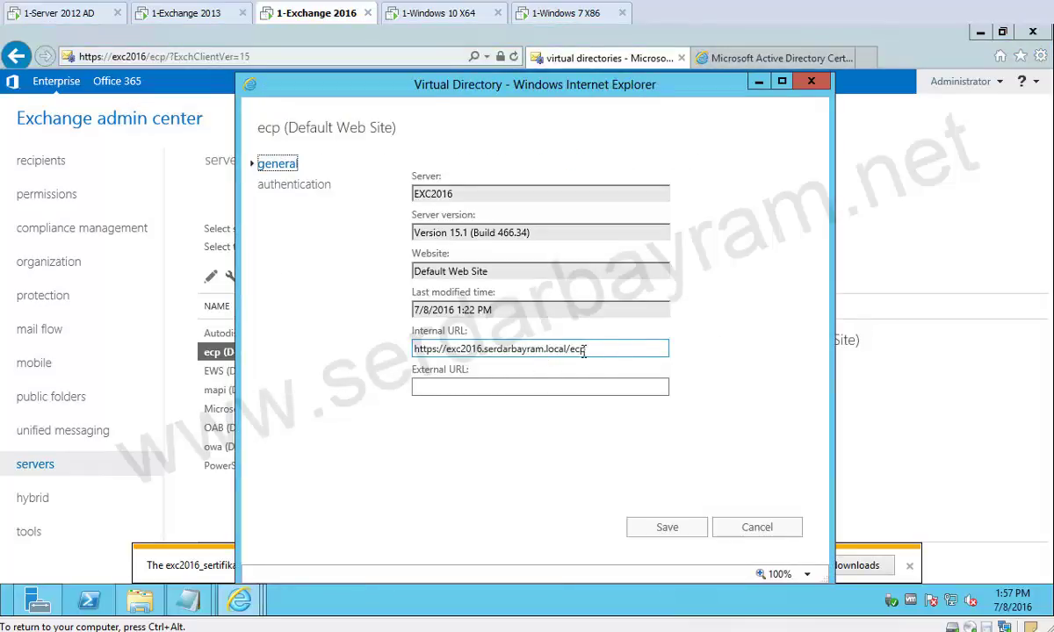
drag(585, 348, 378, 350)
click(455, 349)
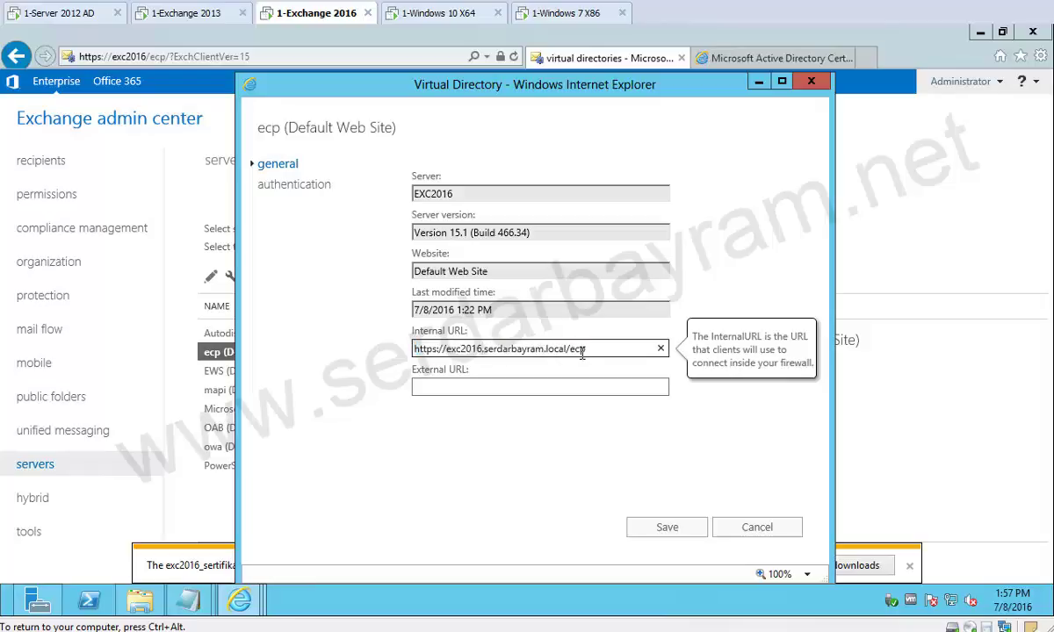
key(shift+Right)
key(shift+Right)
key(shift+Right)
key(shift+Right)
text(mail)
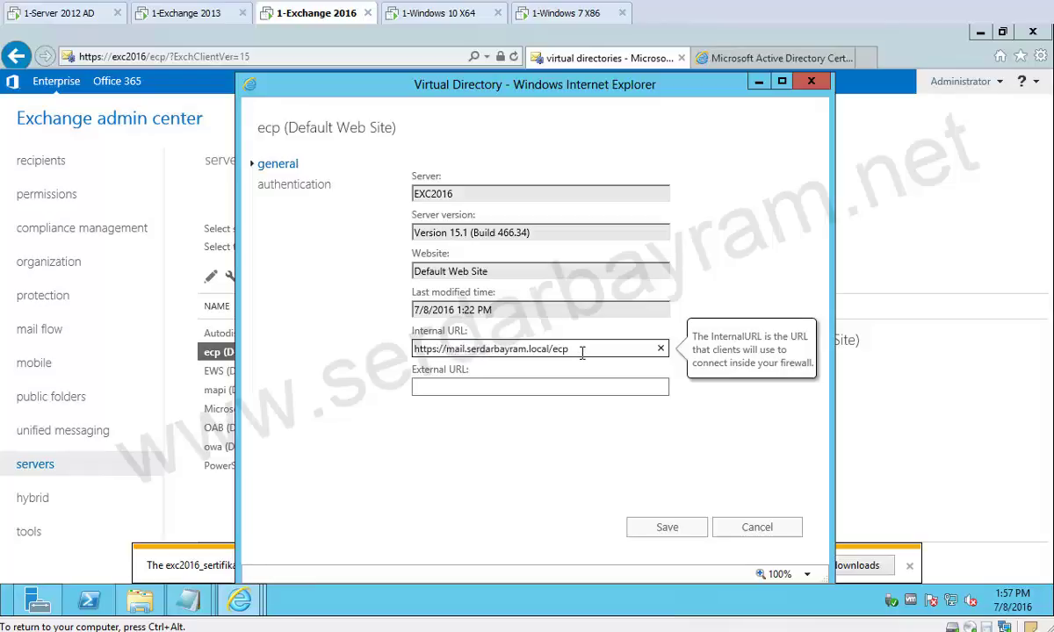
triple_click(581, 353)
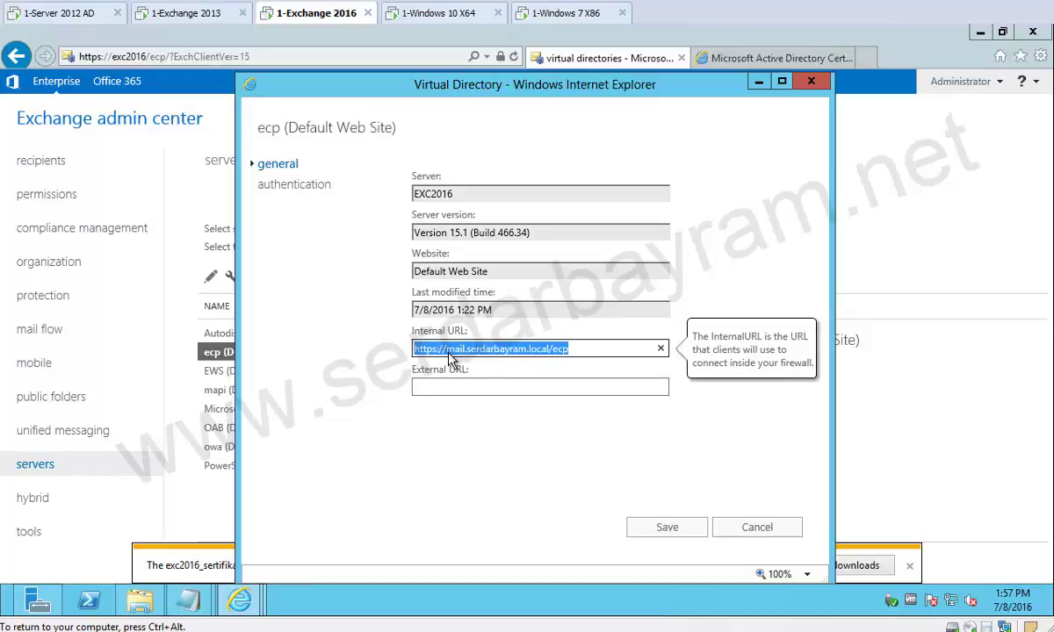
click(594, 349)
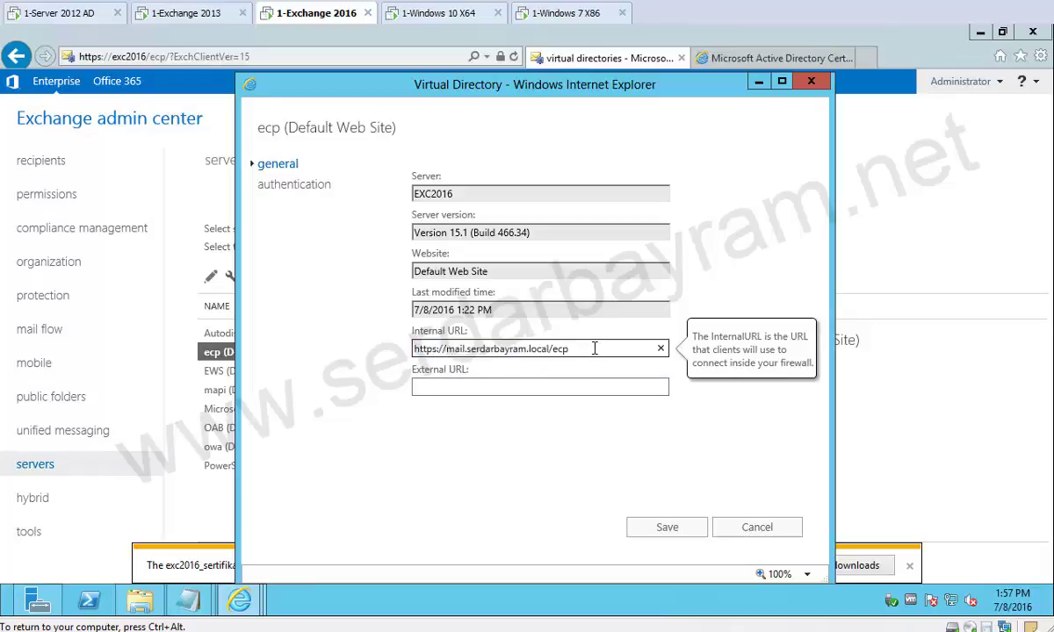
triple_click(496, 348)
key(ctrl+c)
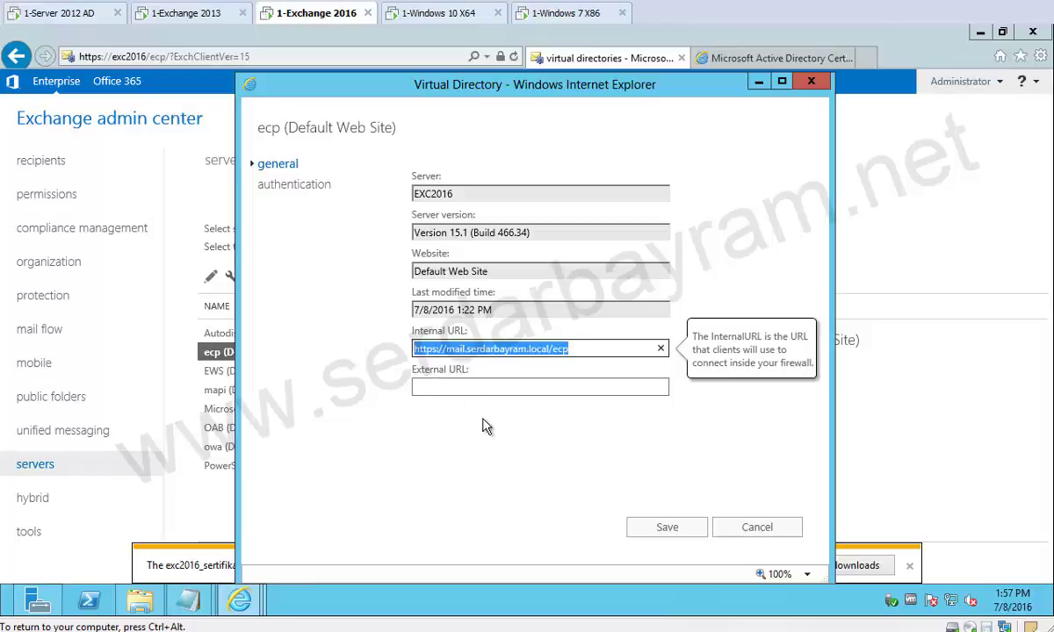
click(457, 389)
key(ctrl+v)
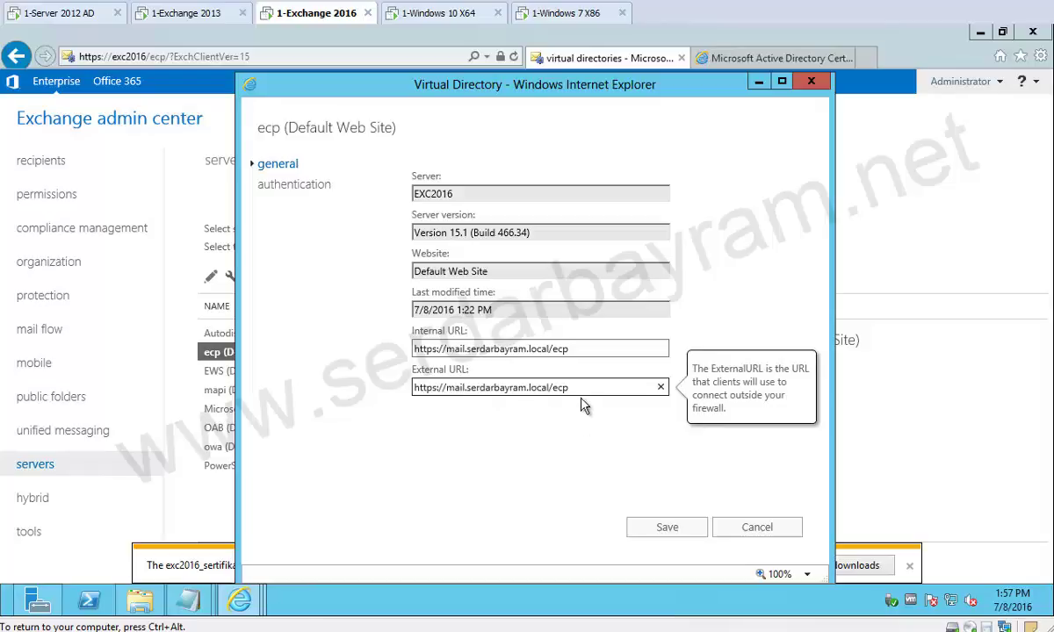
click(667, 533)
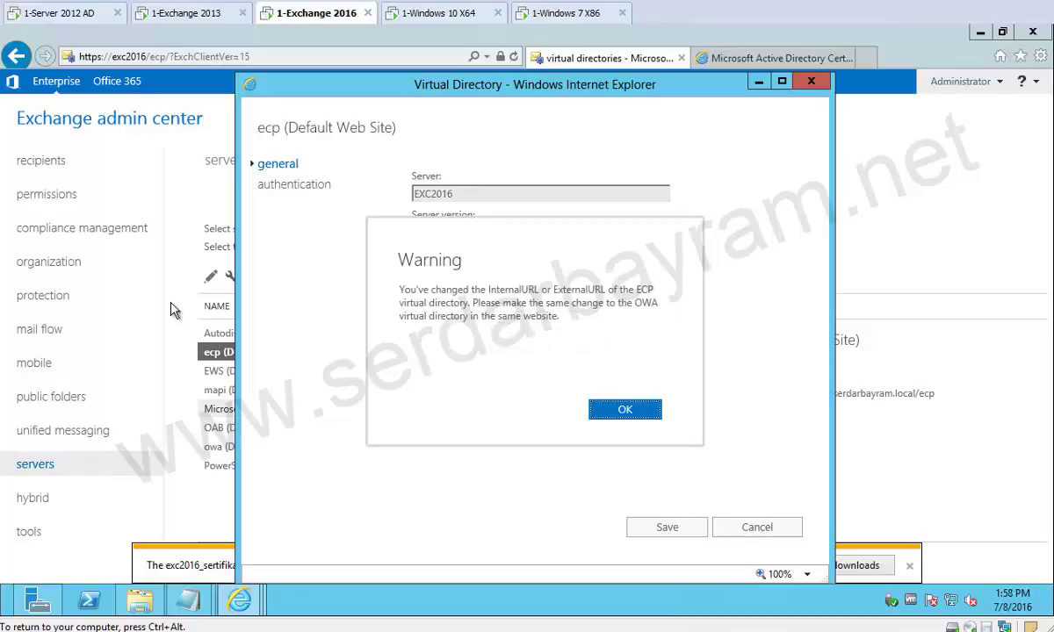
click(628, 406)
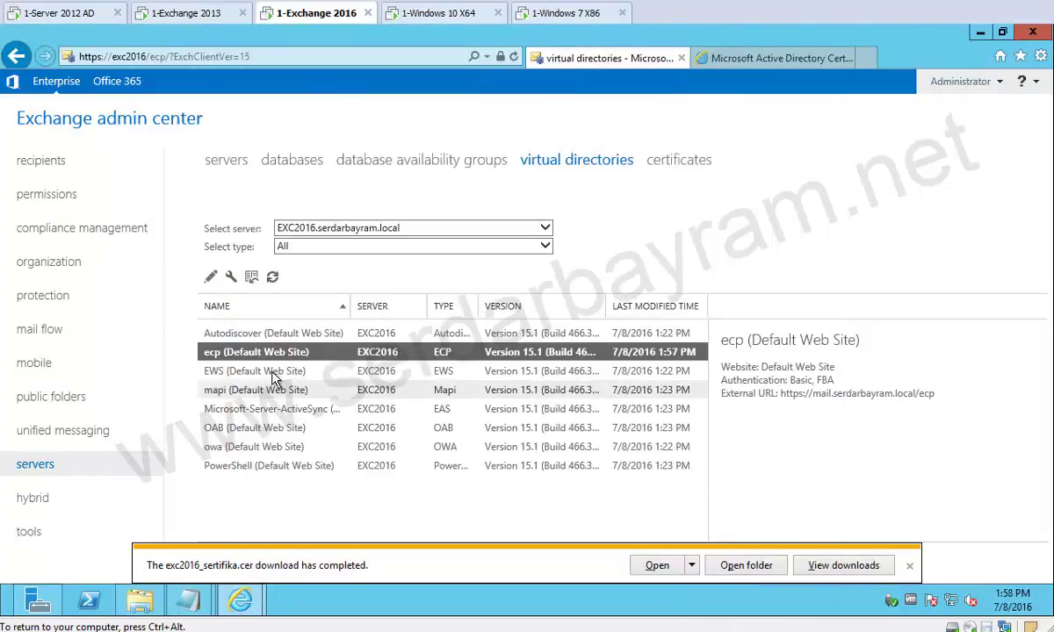
Set the EWS internal and external URLs to use mail instead of exc2016.
double_click(360, 370)
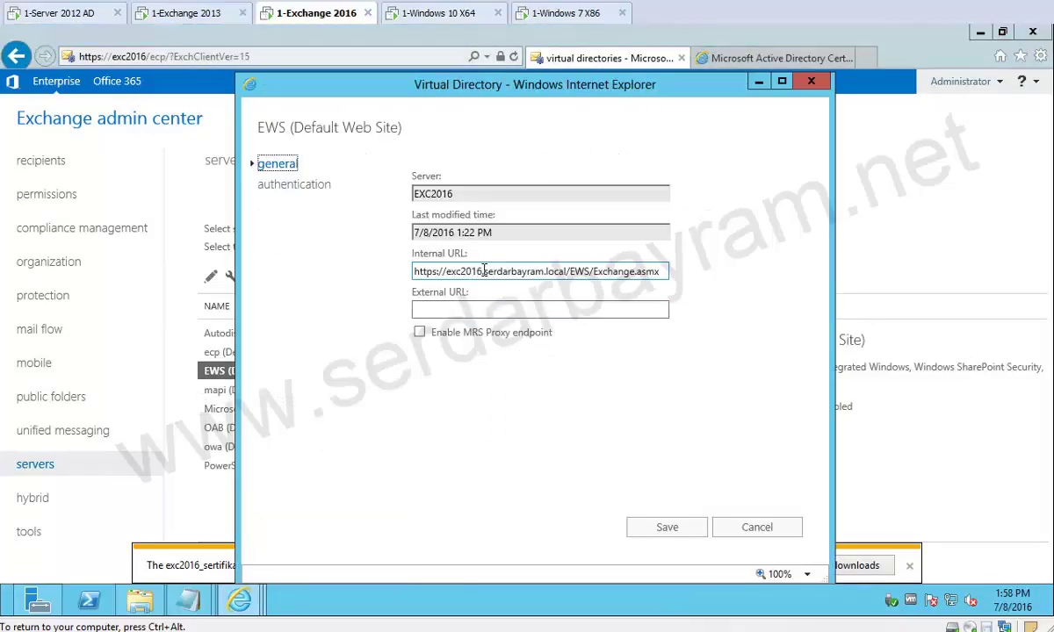
drag(484, 272, 449, 273)
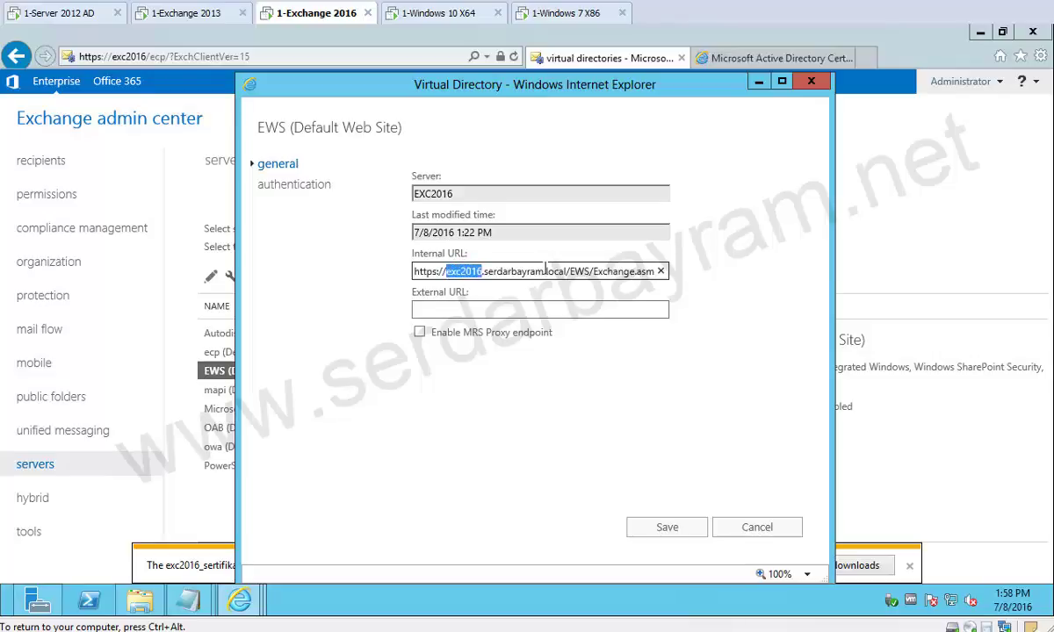
text(mail.)
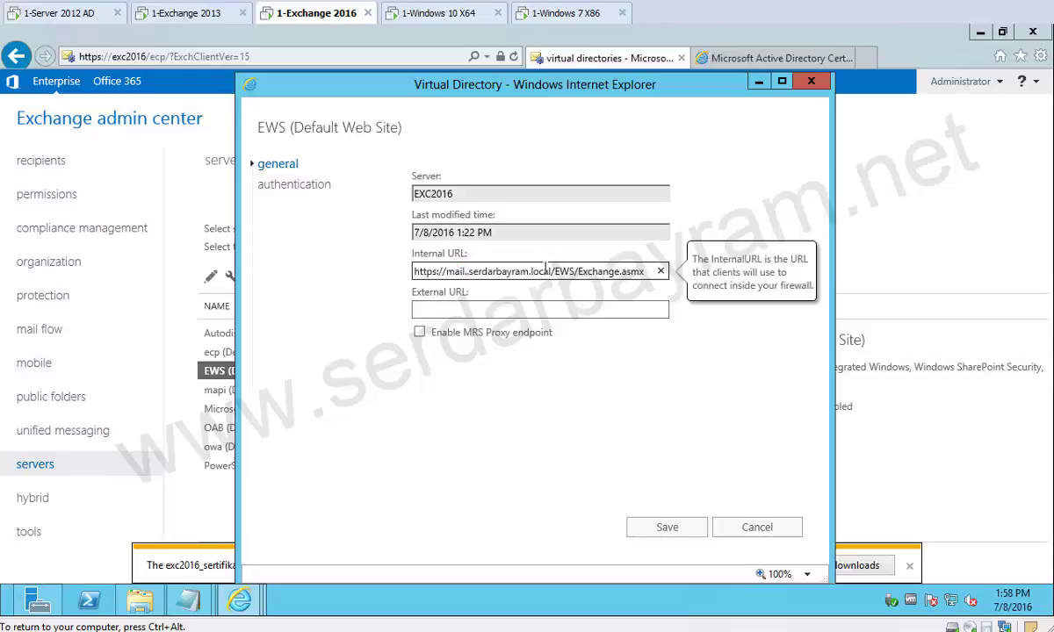
key(BackSpace)
key(ctrl+a)
key(ctrl+c)
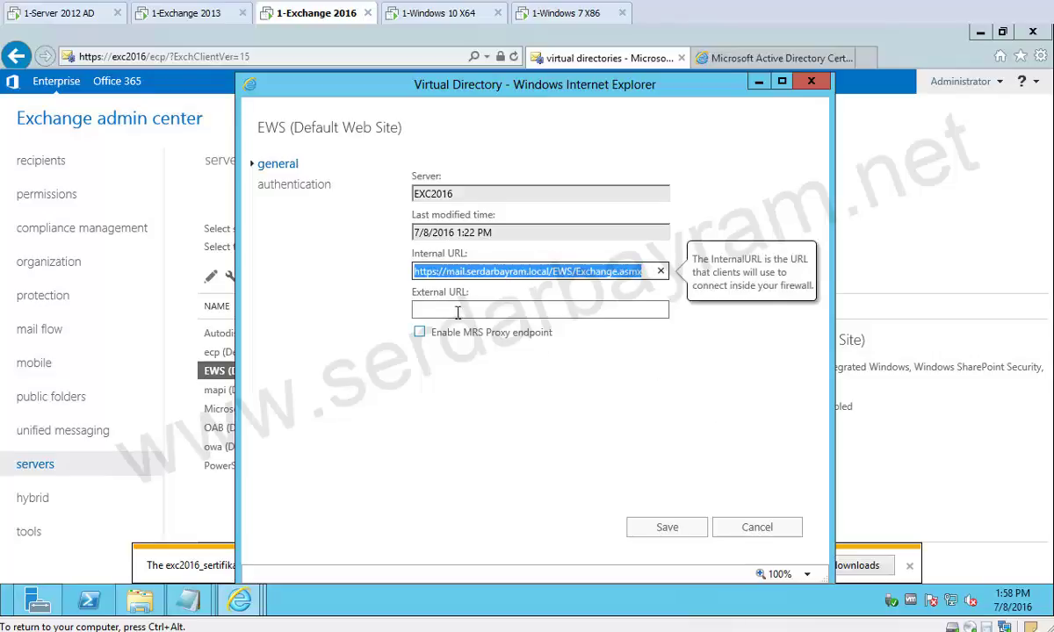
click(455, 310)
key(ctrl+v)
click(674, 524)
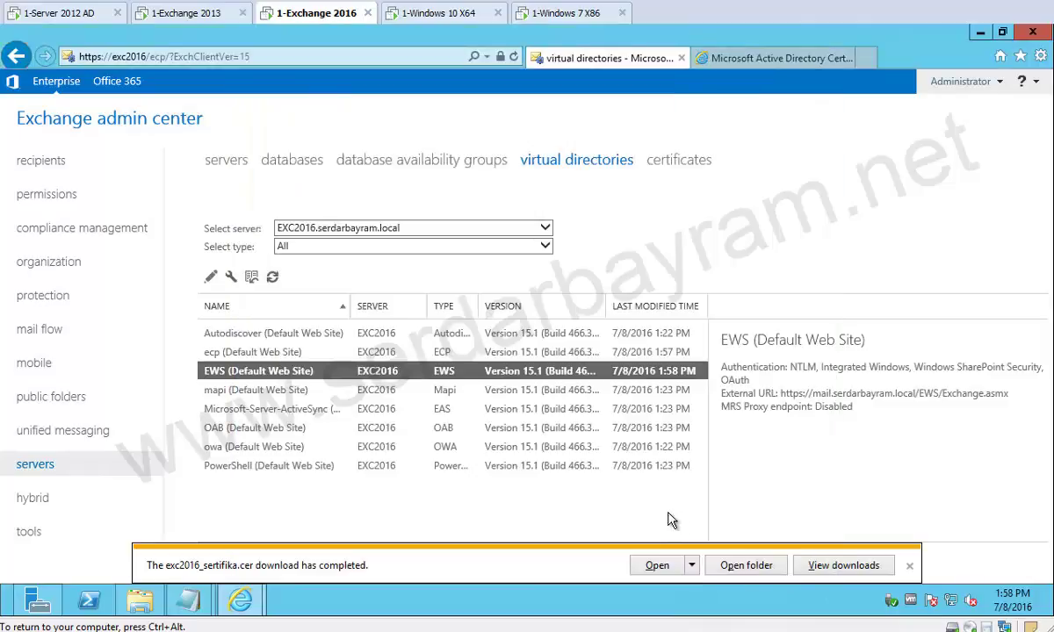
double_click(351, 391)
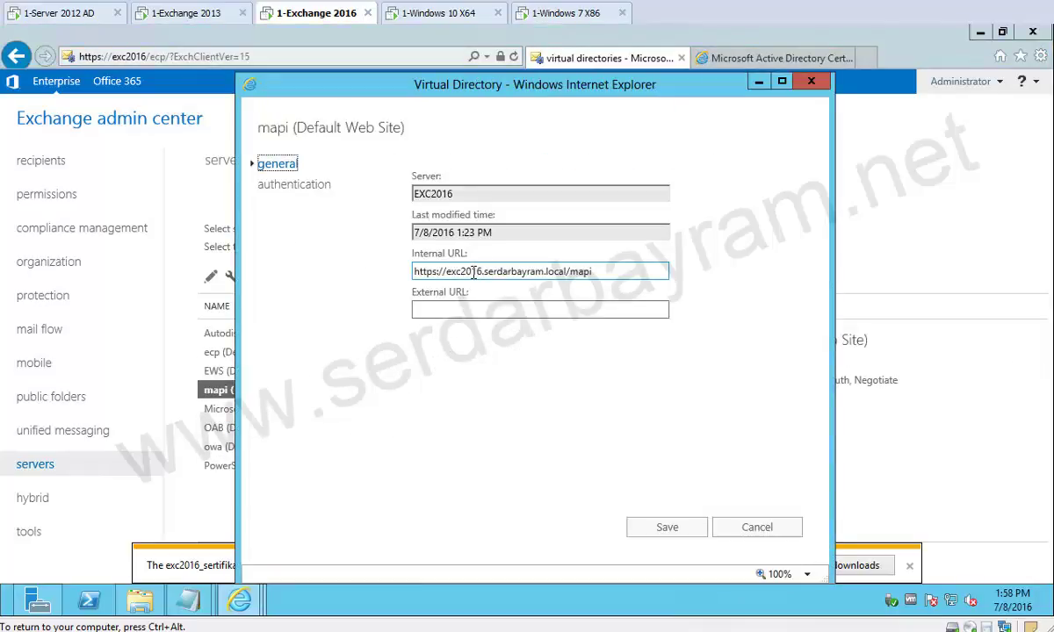
drag(482, 272, 445, 272)
text(mail)
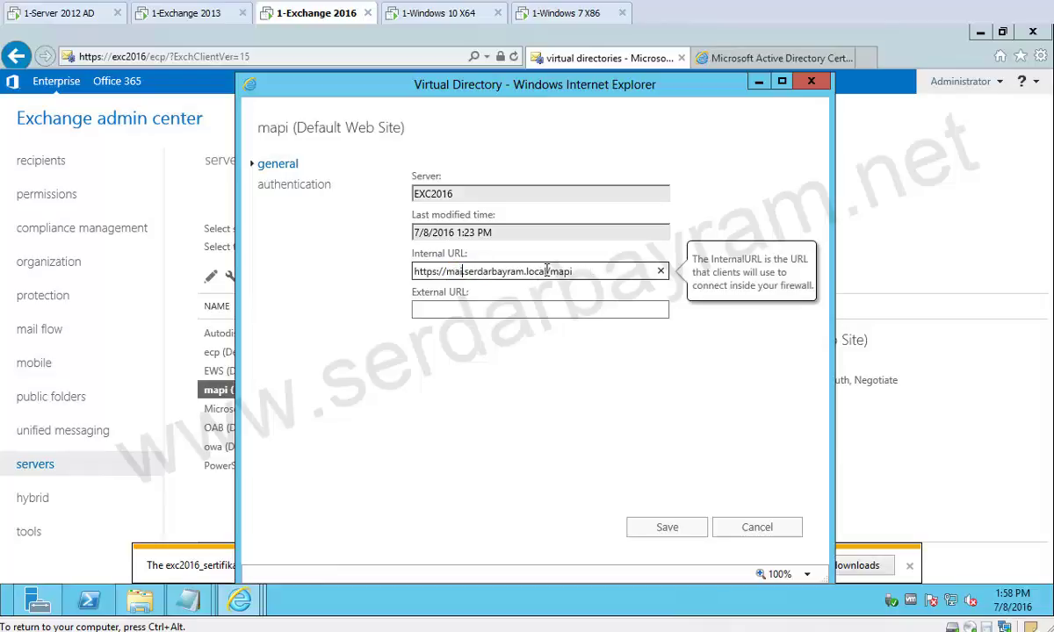
key(ctrl+a)
key(ctrl+c)
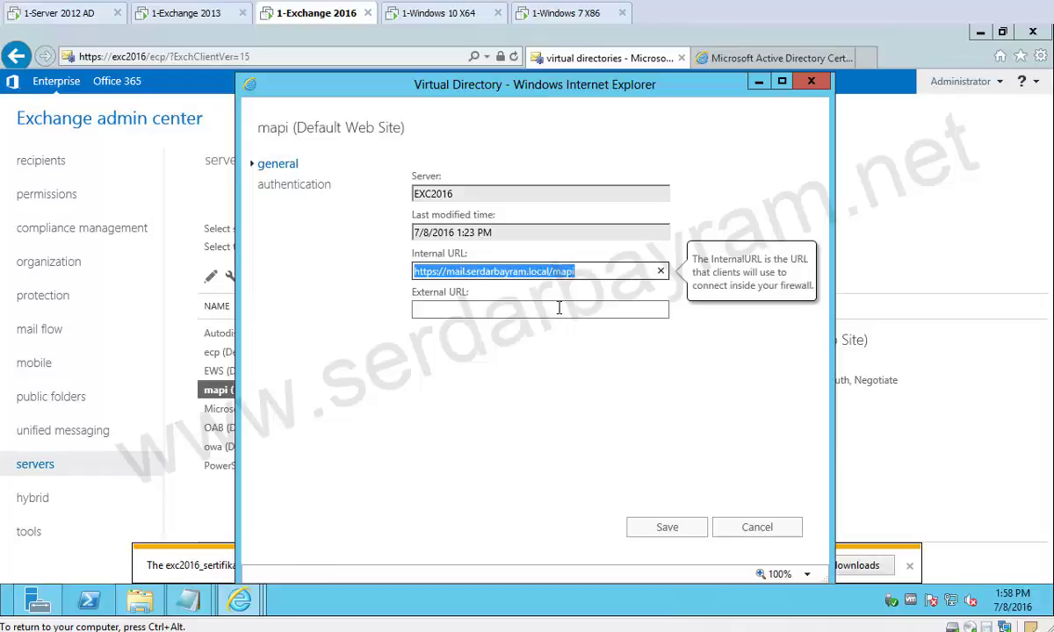
click(569, 309)
key(ctrl+v)
click(698, 530)
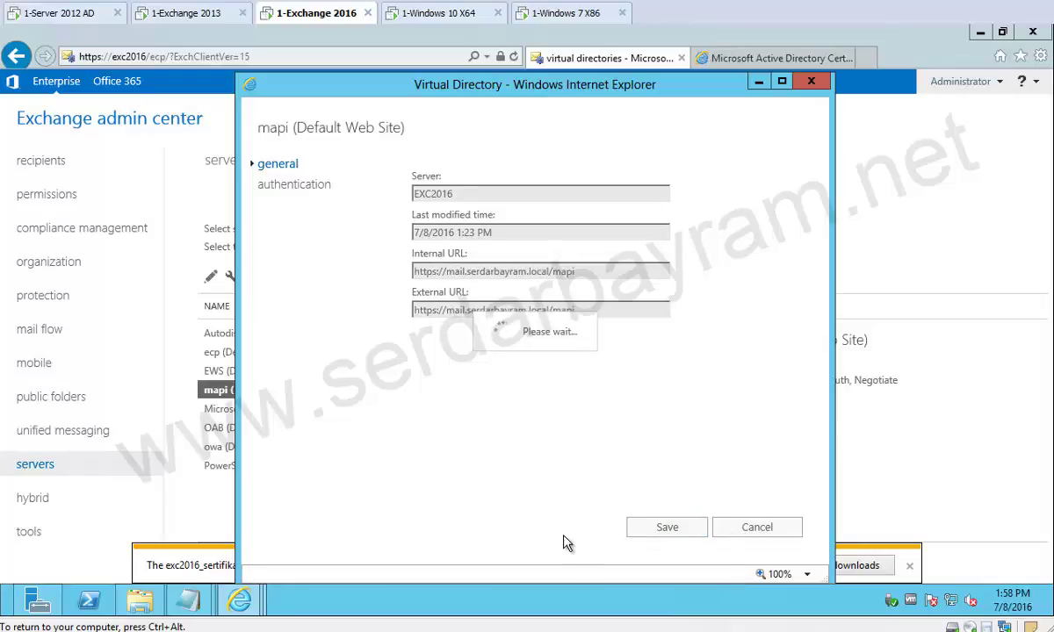
Change the ActiveSync internal URL host to mail and copy it into the external URL.
double_click(215, 413)
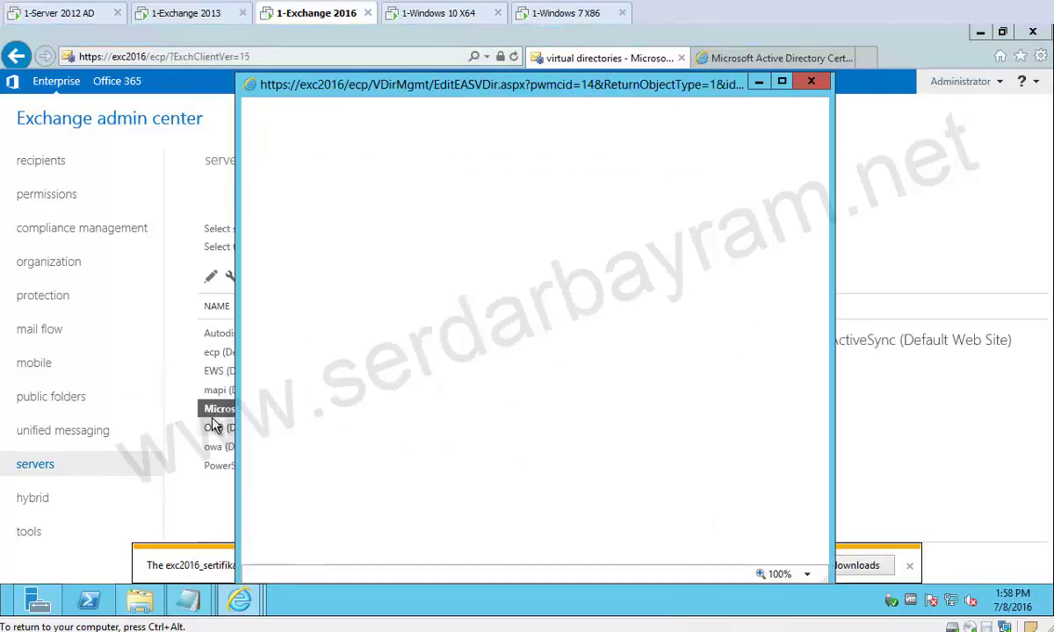
click(448, 270)
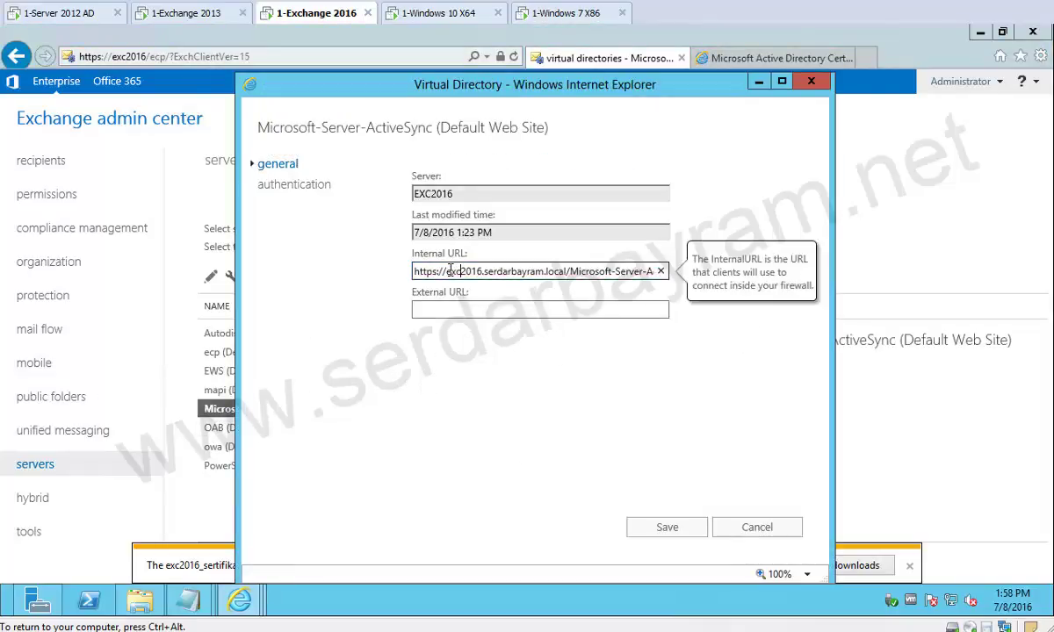
drag(464, 271, 476, 272)
text(mail)
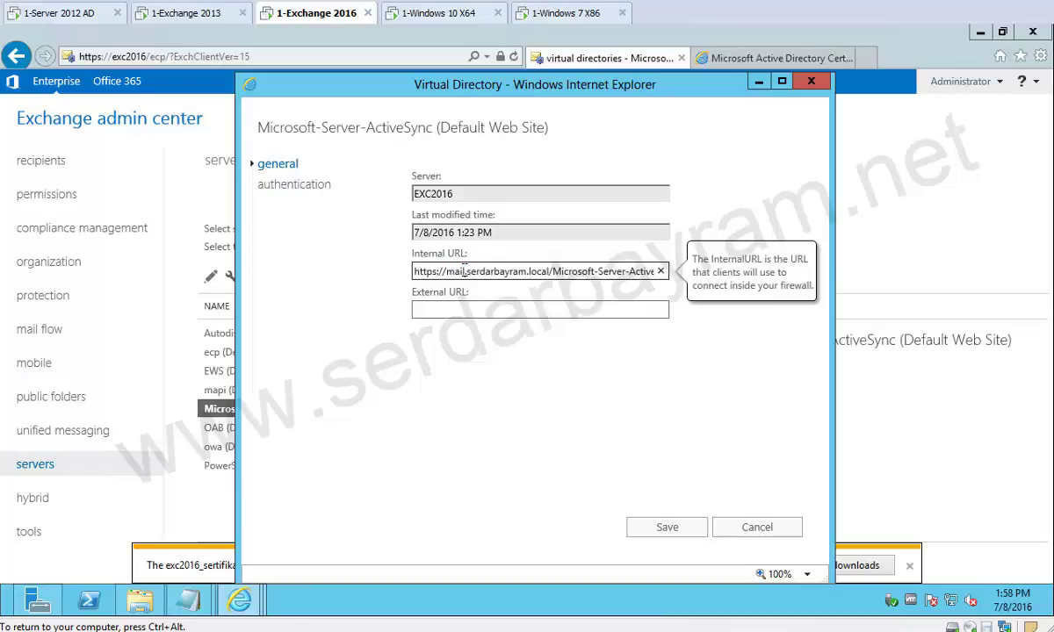
key(ctrl+a)
key(ctrl+c)
click(437, 309)
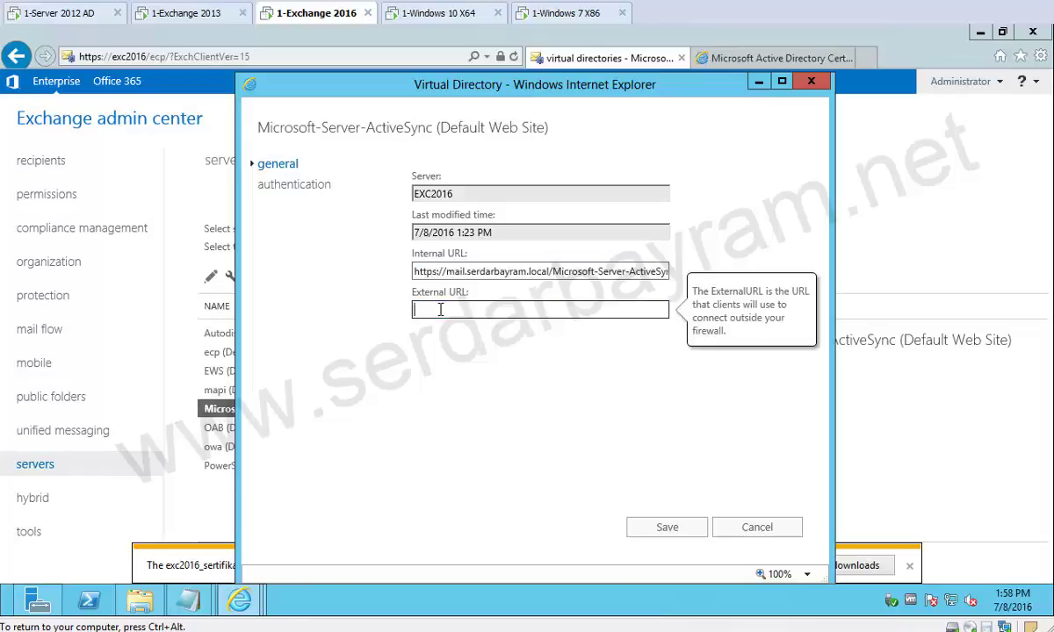
key(ctrl+v)
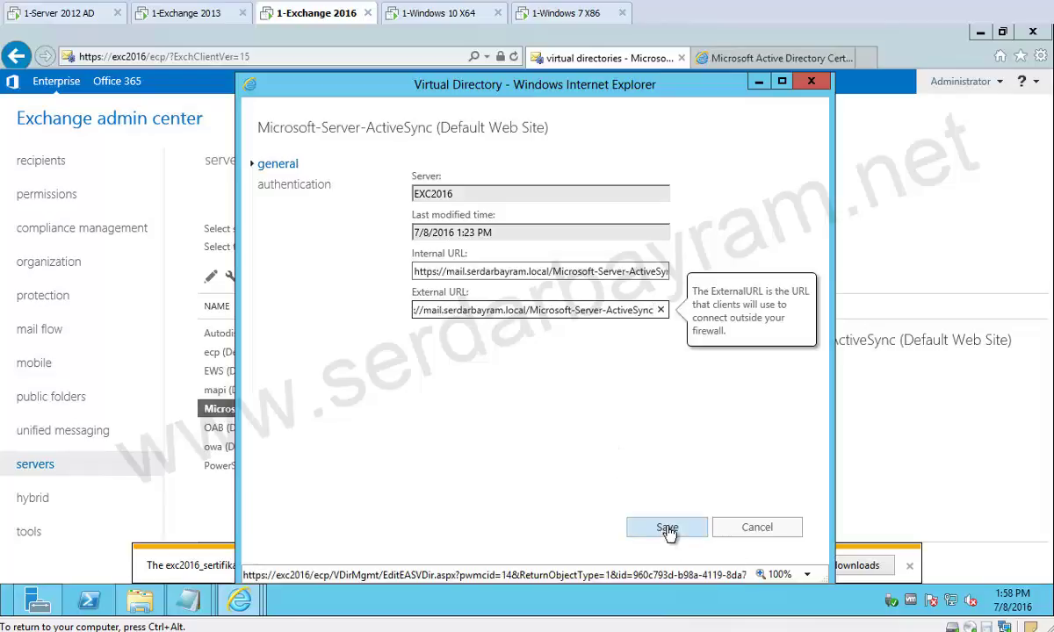
click(667, 527)
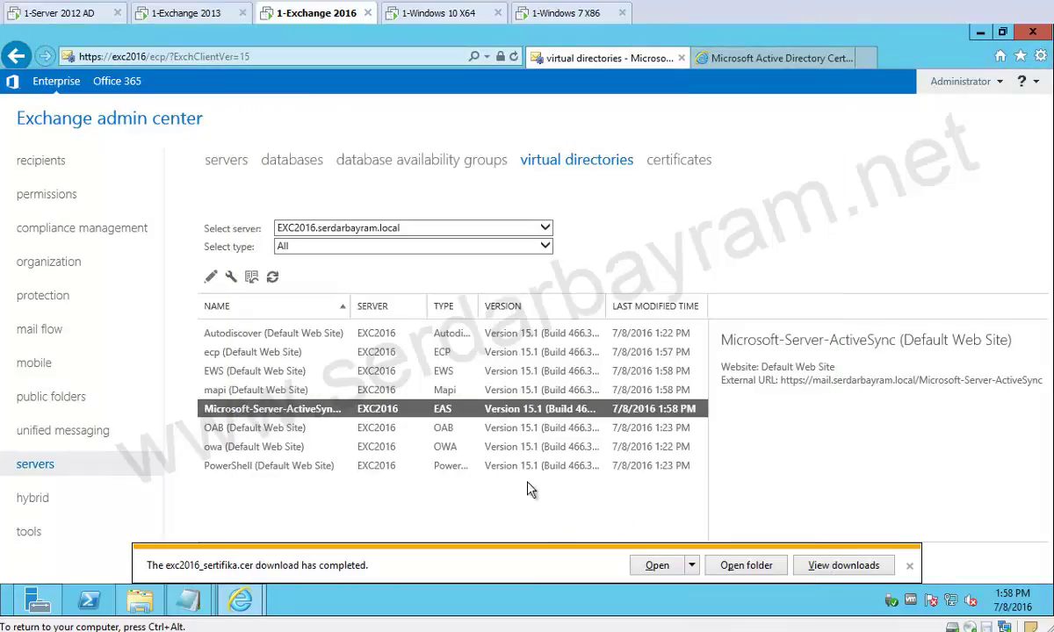
Replace exc2016 with mail in the OAB internal URL and copy it to the external URL.
double_click(379, 430)
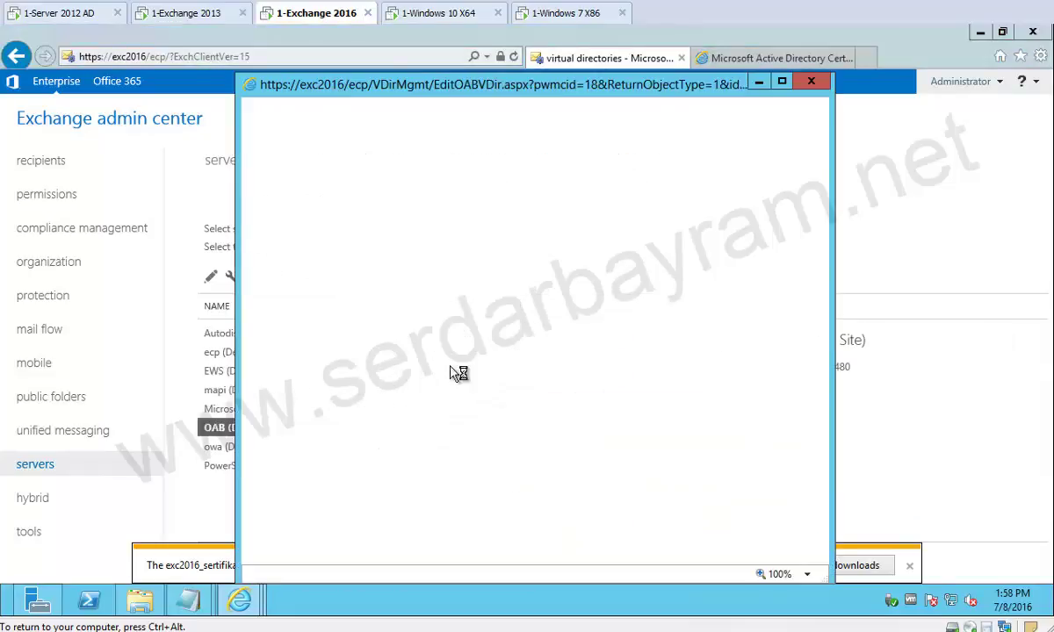
click(322, 311)
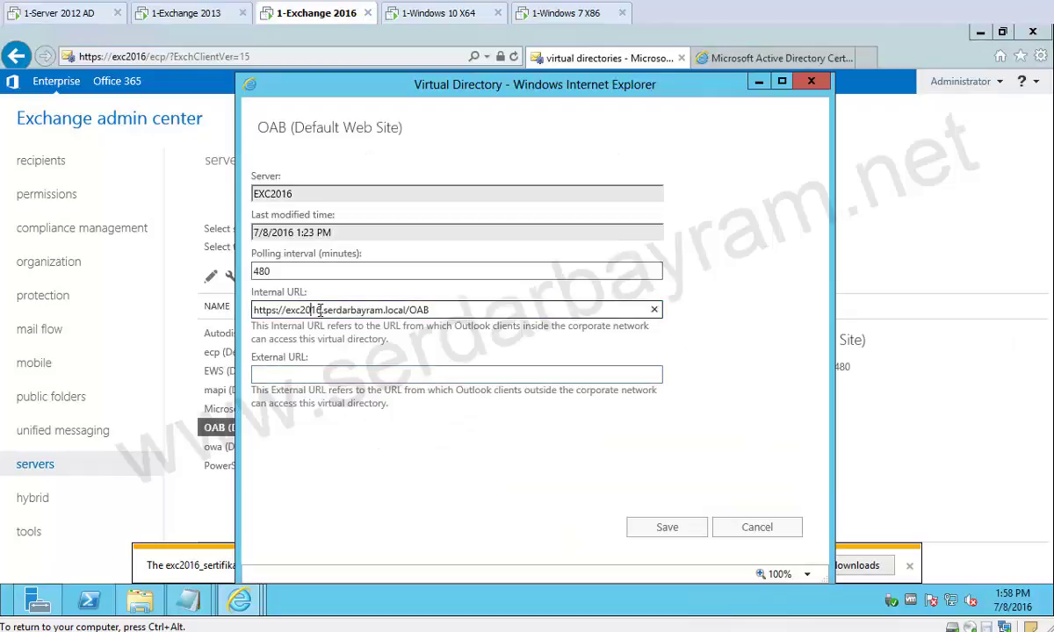
key(shift+Left)
key(shift+Left)
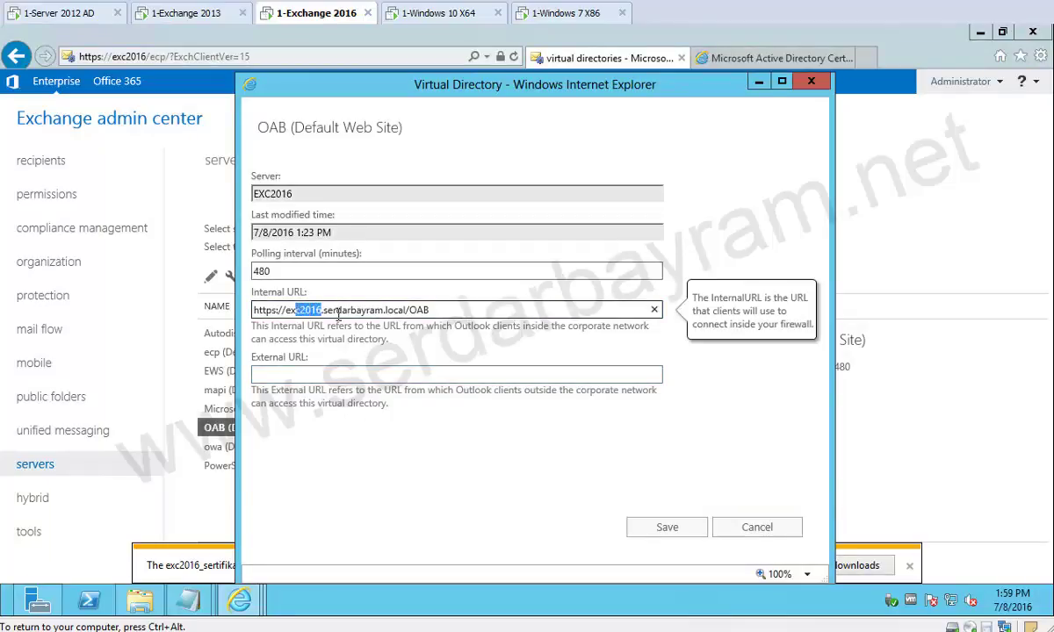
text(mail)
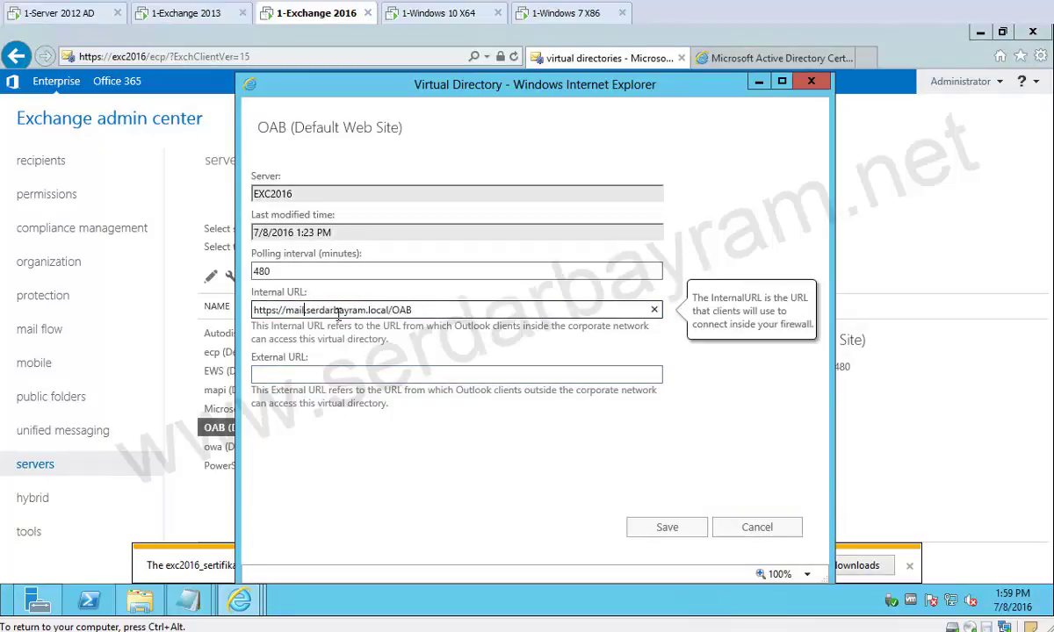
key(ctrl+a)
key(ctrl+c)
click(342, 376)
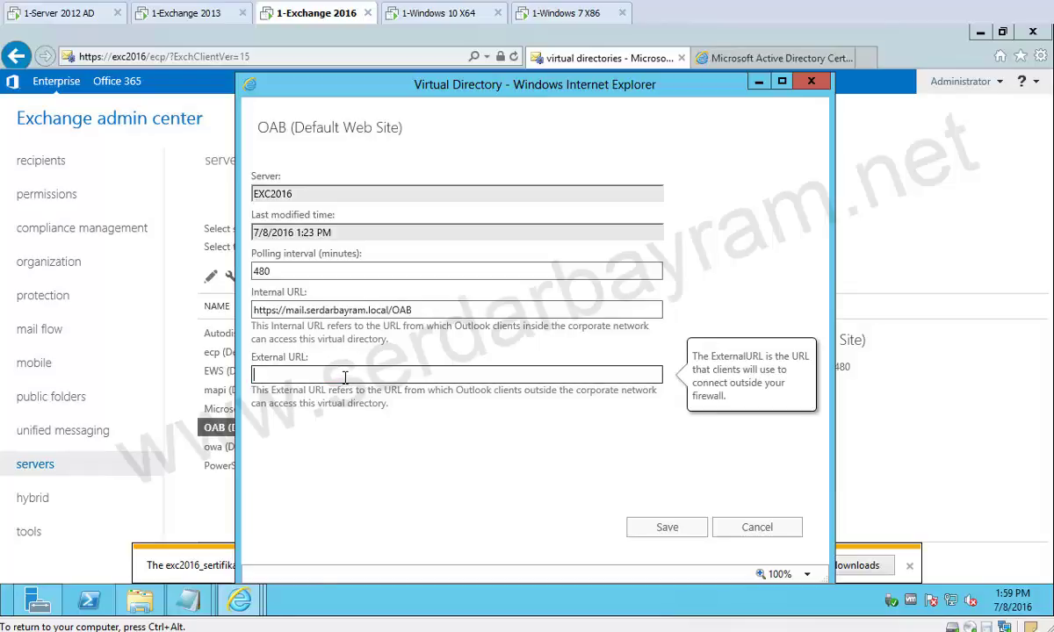
key(ctrl+v)
click(665, 530)
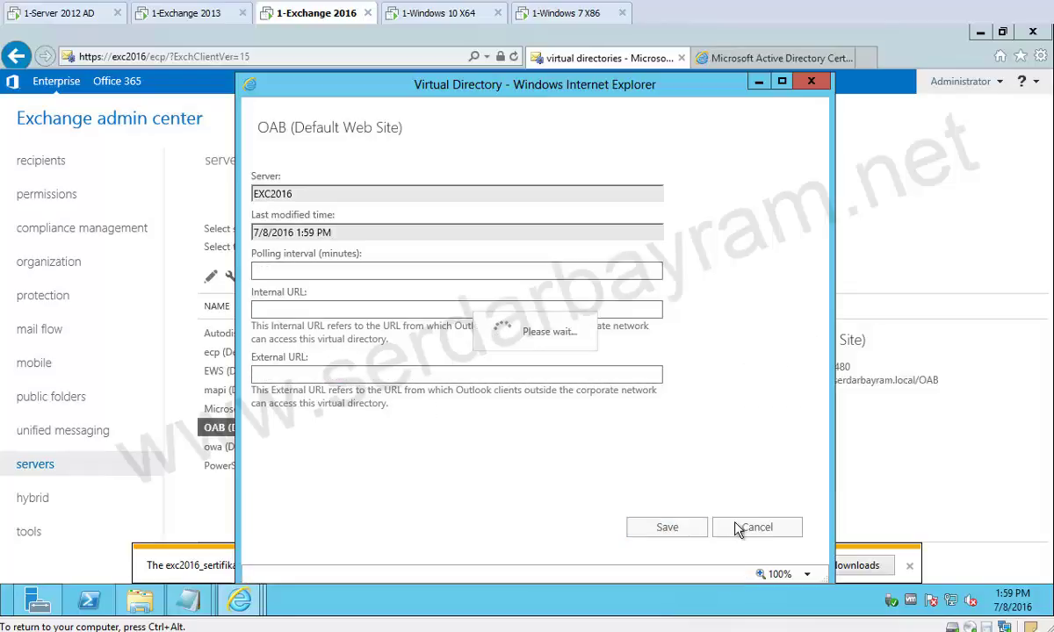
Change the owa internal URL host to mail, copy it into the external URL, and save.
double_click(264, 446)
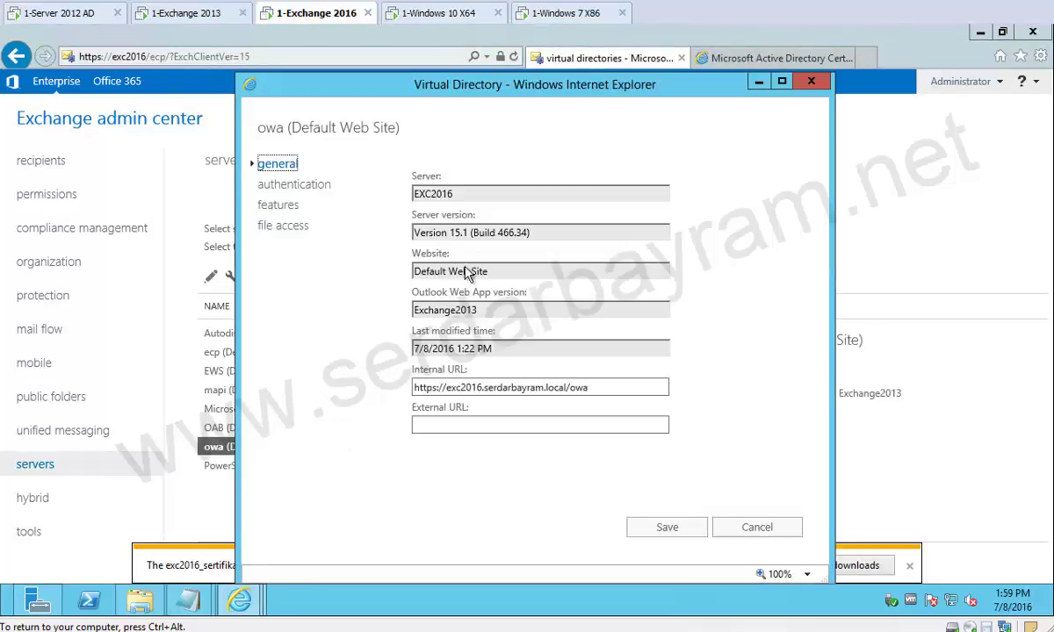
click(482, 387)
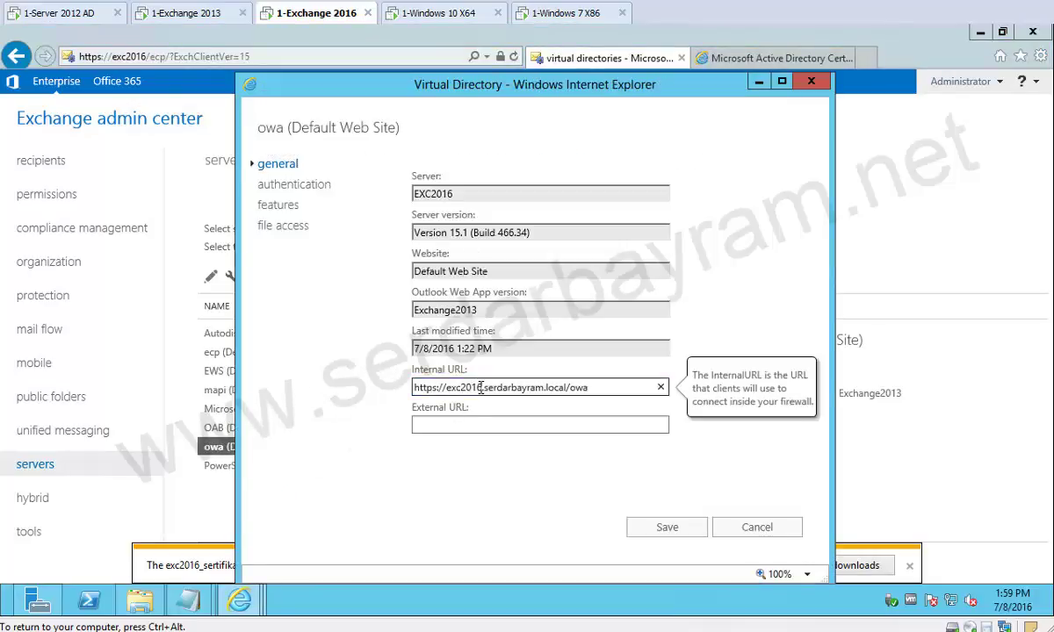
key(shift+Left)
key(shift+Left)
key(shift+Left)
text(mail)
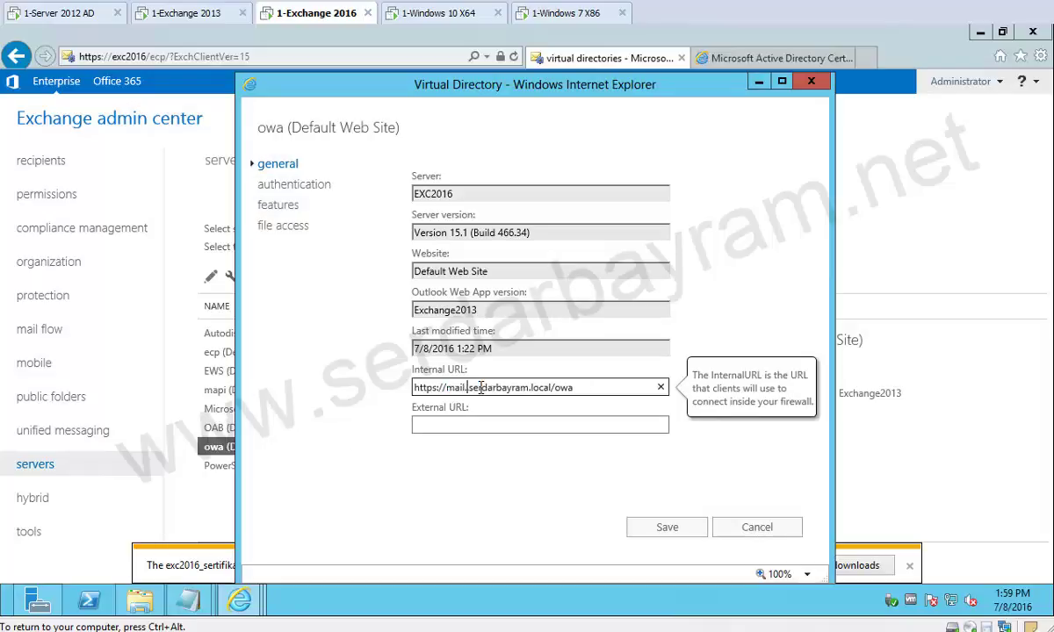
key(ctrl+a)
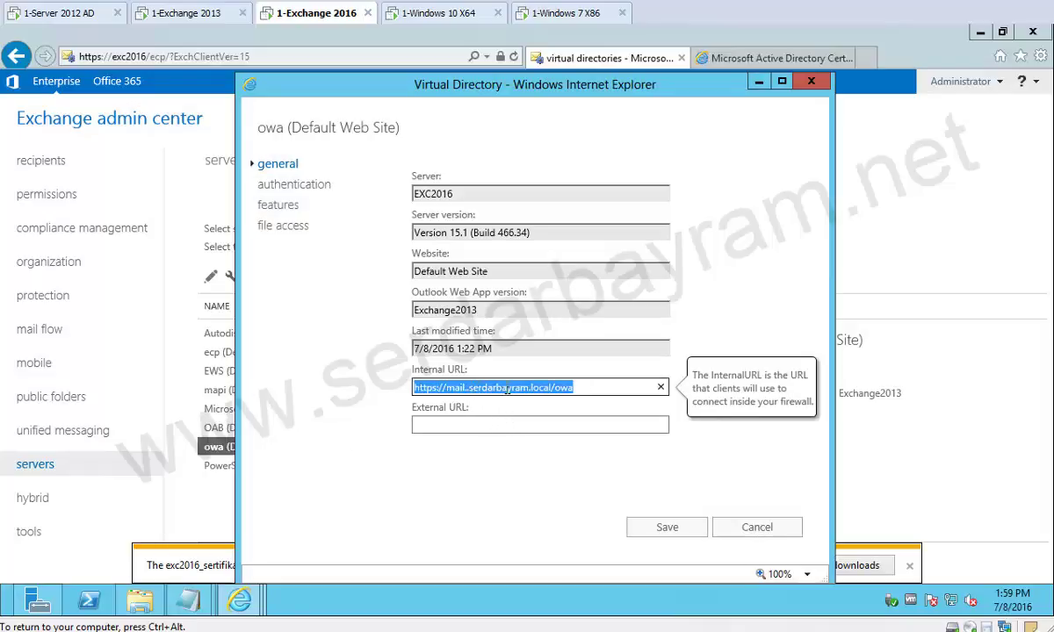
click(467, 388)
key(BackSpace)
key(ctrl+a)
key(ctrl+c)
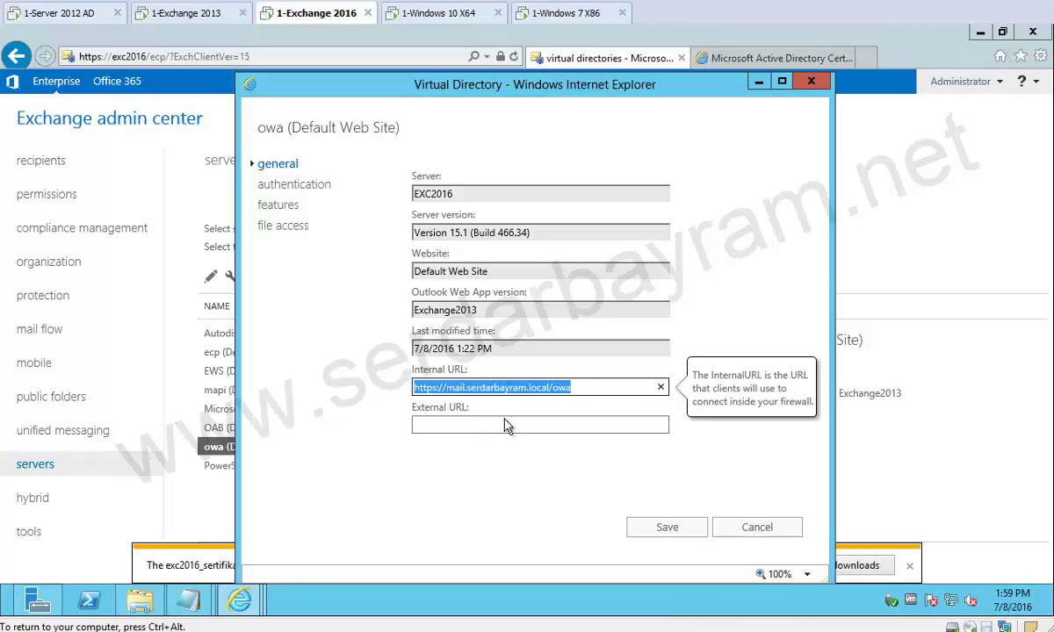
click(482, 425)
key(ctrl+v)
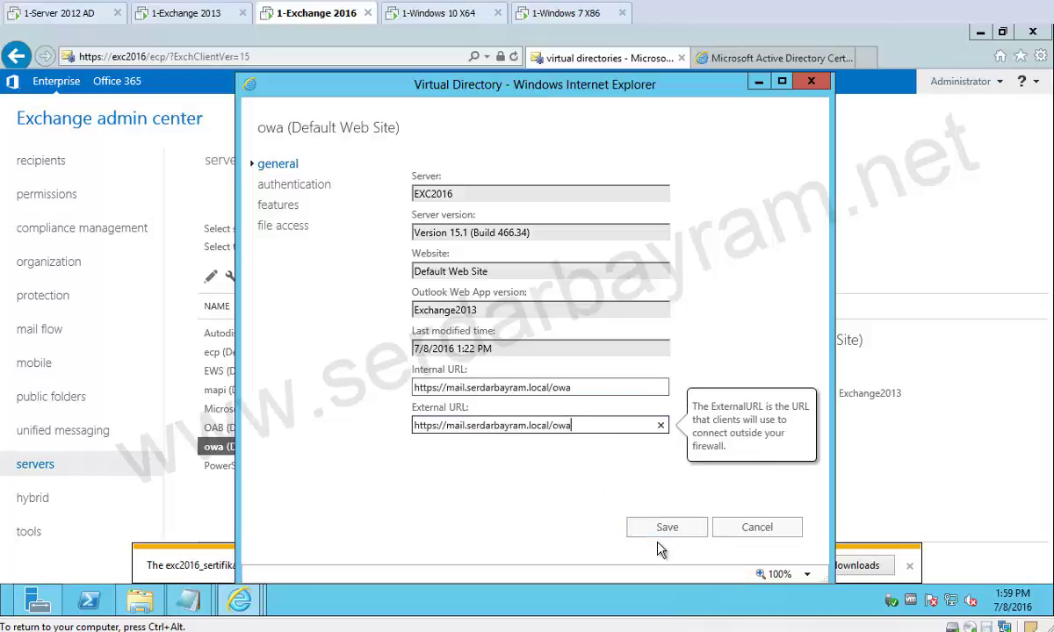
click(675, 533)
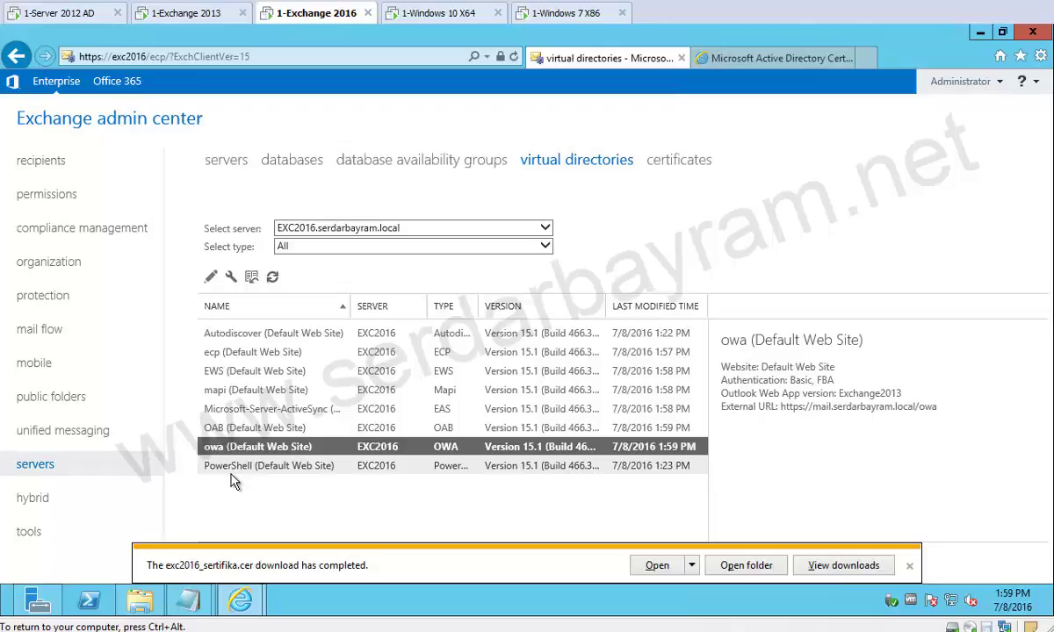
double_click(228, 449)
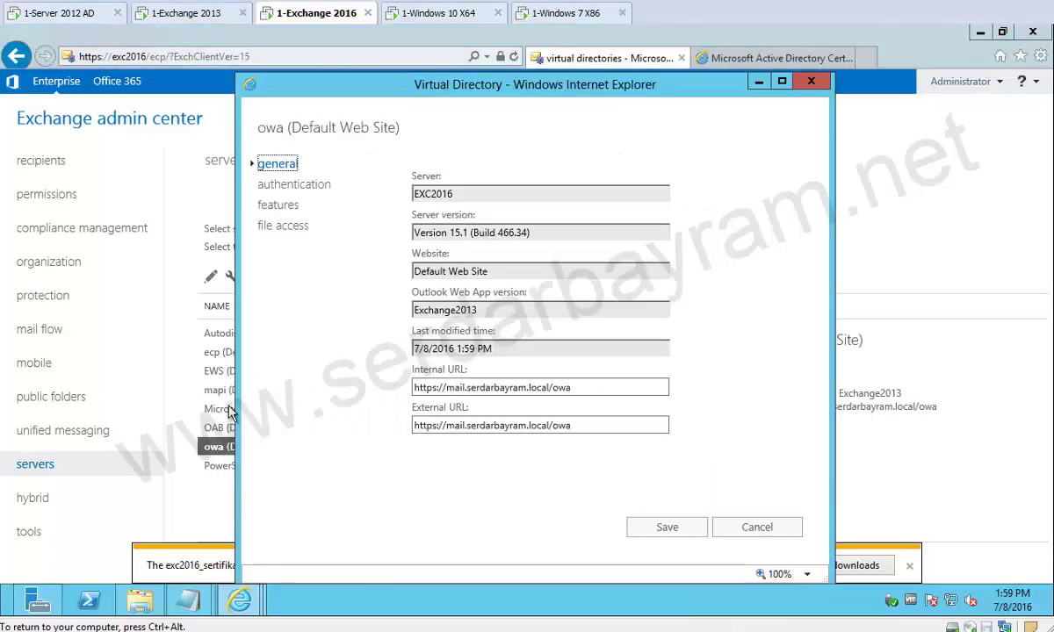
click(290, 184)
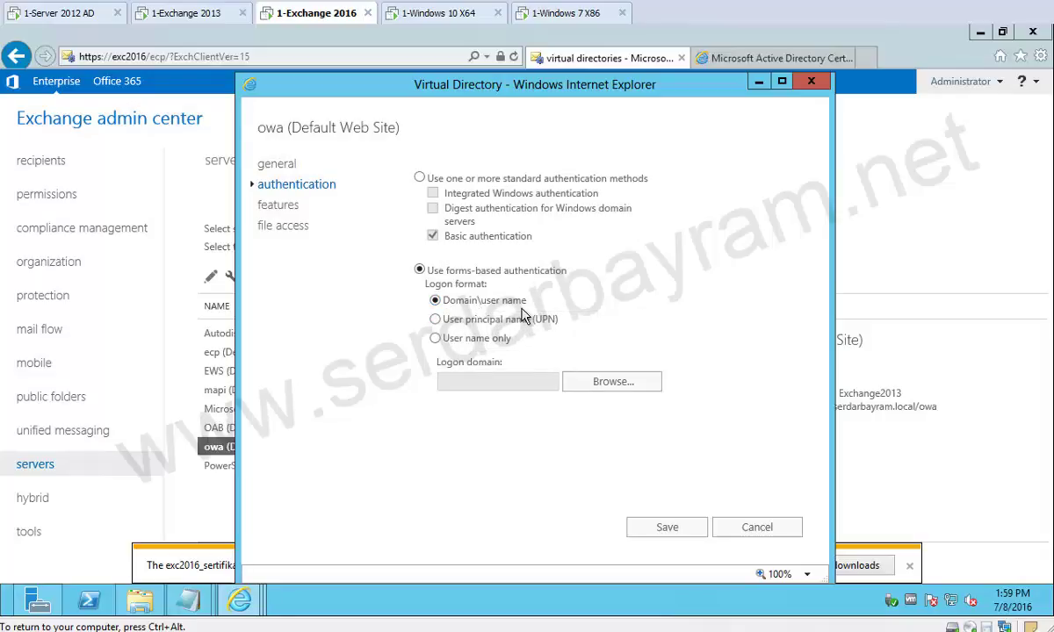
click(435, 338)
click(645, 392)
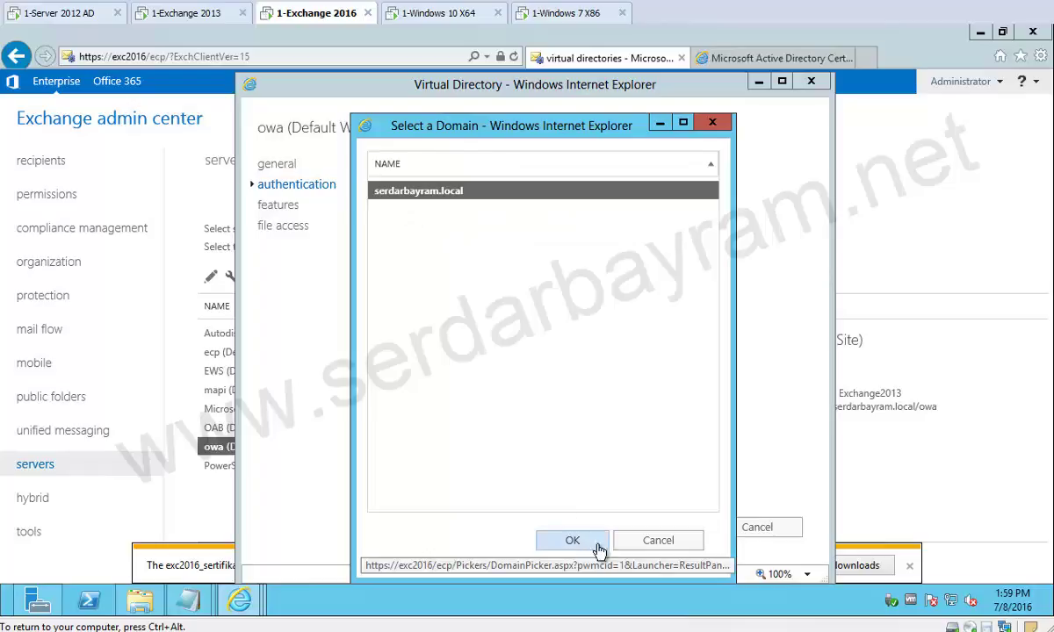
click(670, 544)
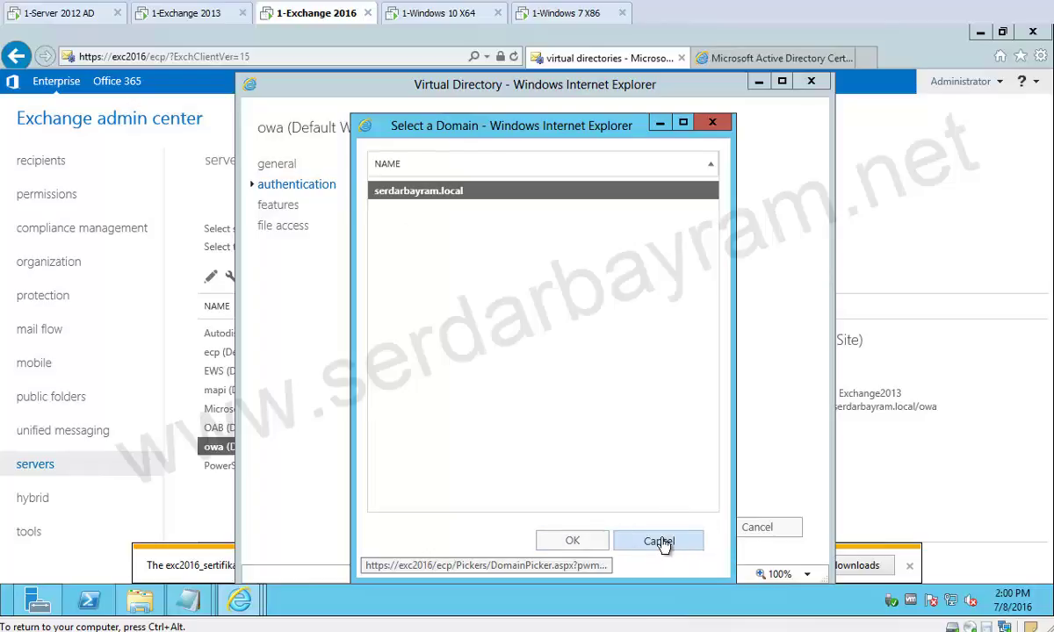
click(762, 527)
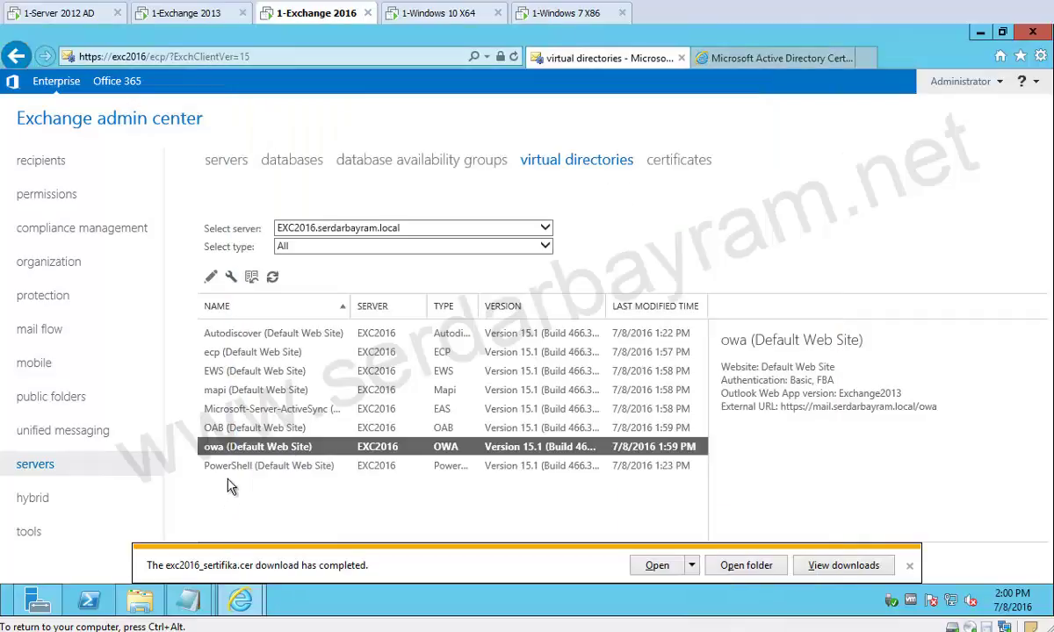
Replace exc2016 with mail in the PowerShell internal URL, copy it to the external URL, and save.
click(236, 466)
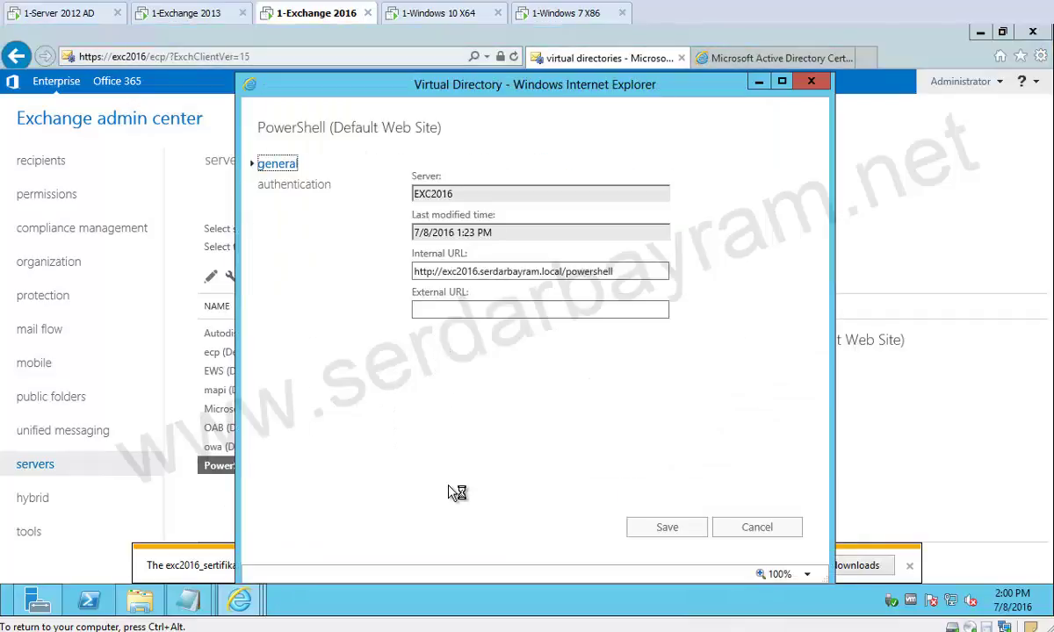
click(477, 271)
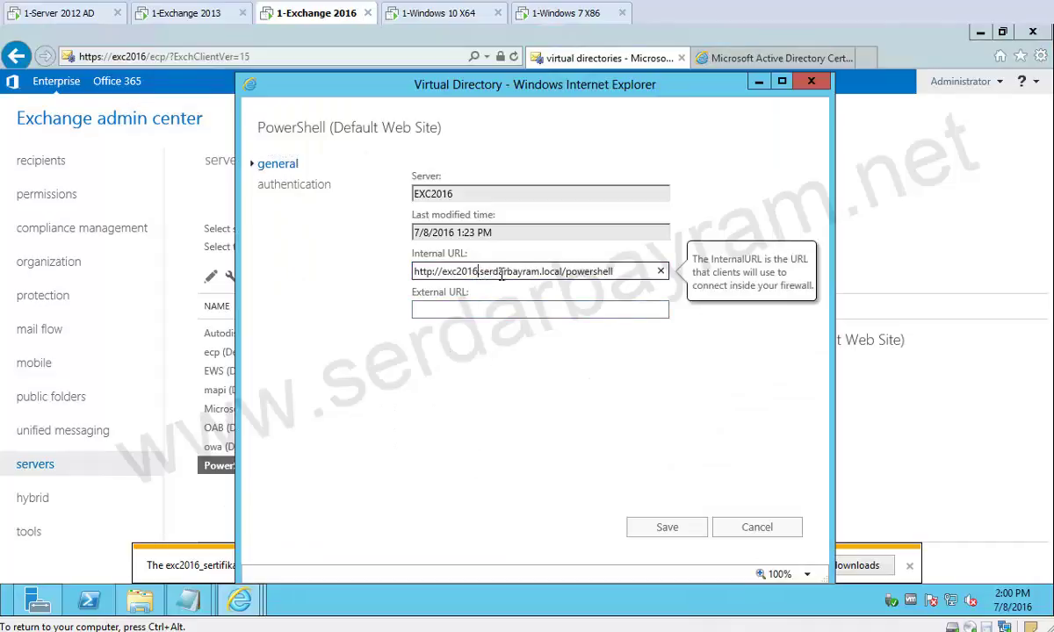
key(shift+Left)
key(shift+Left)
key(shift+Left)
key(shift+Left)
text(mail)
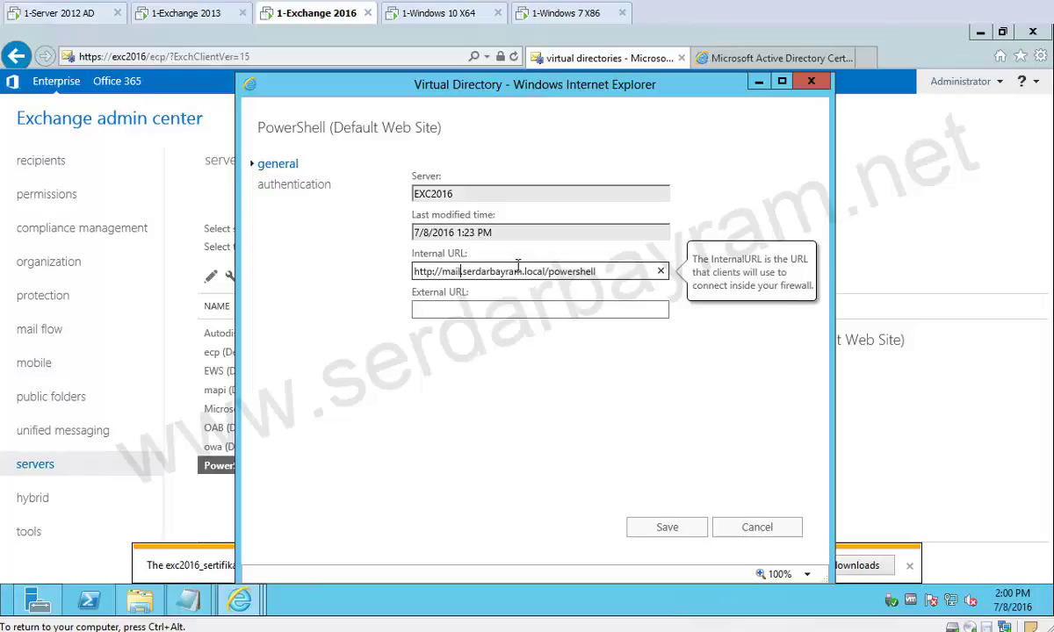
key(ctrl+a)
key(ctrl+c)
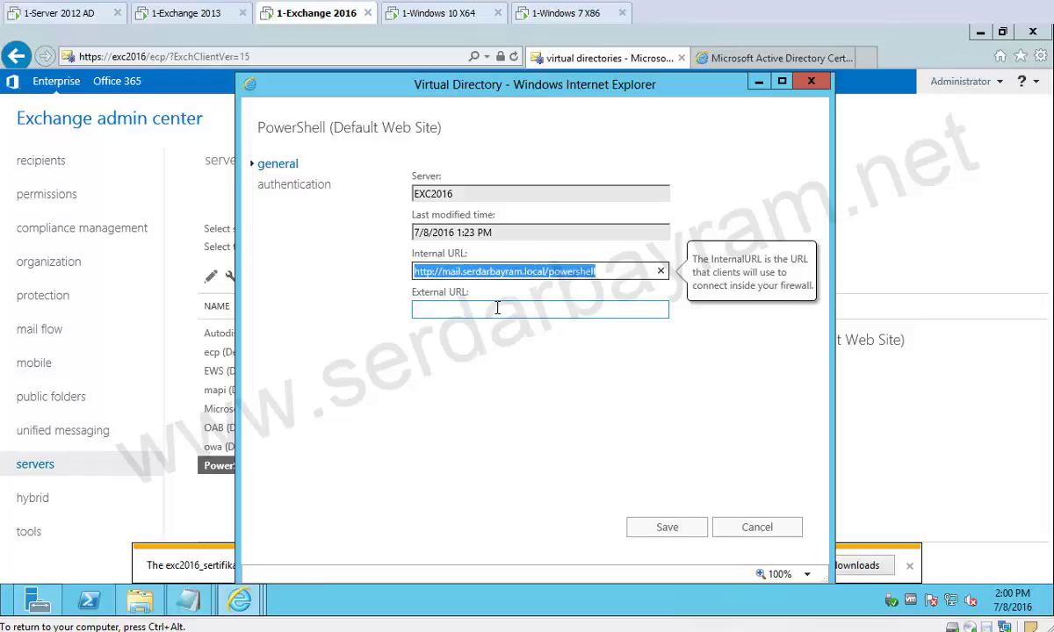
click(496, 308)
key(ctrl+v)
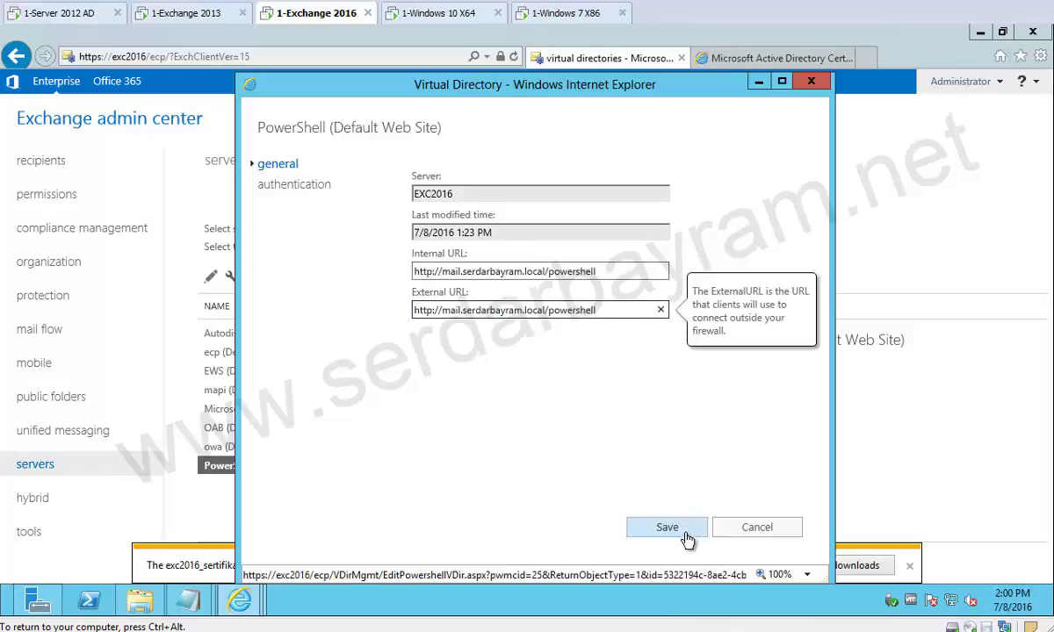
click(669, 530)
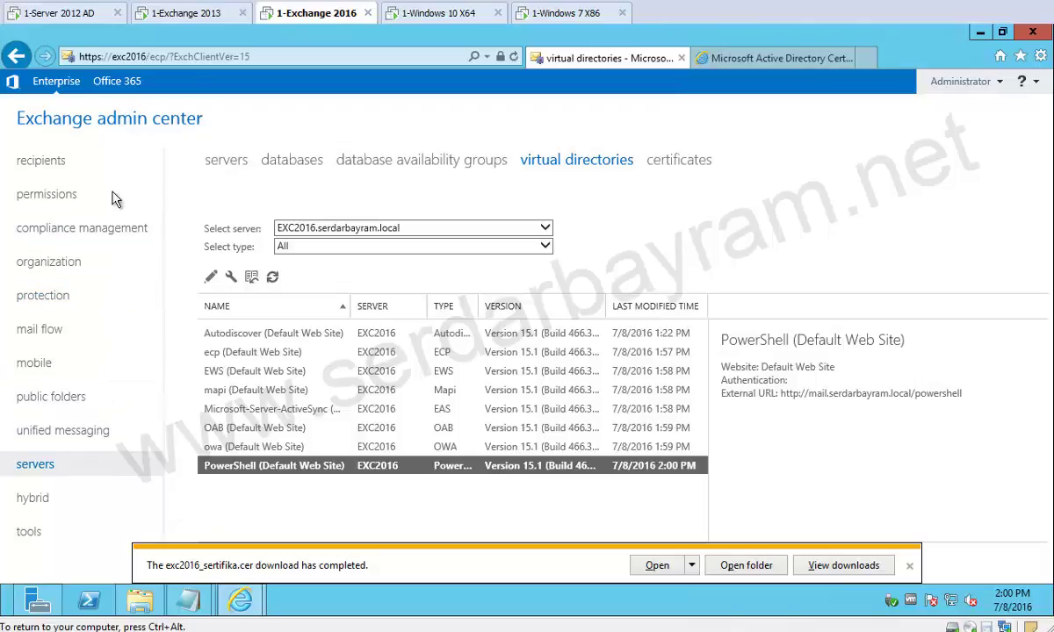
Show the receive connectors for server EXC2016 under mail flow.
click(48, 329)
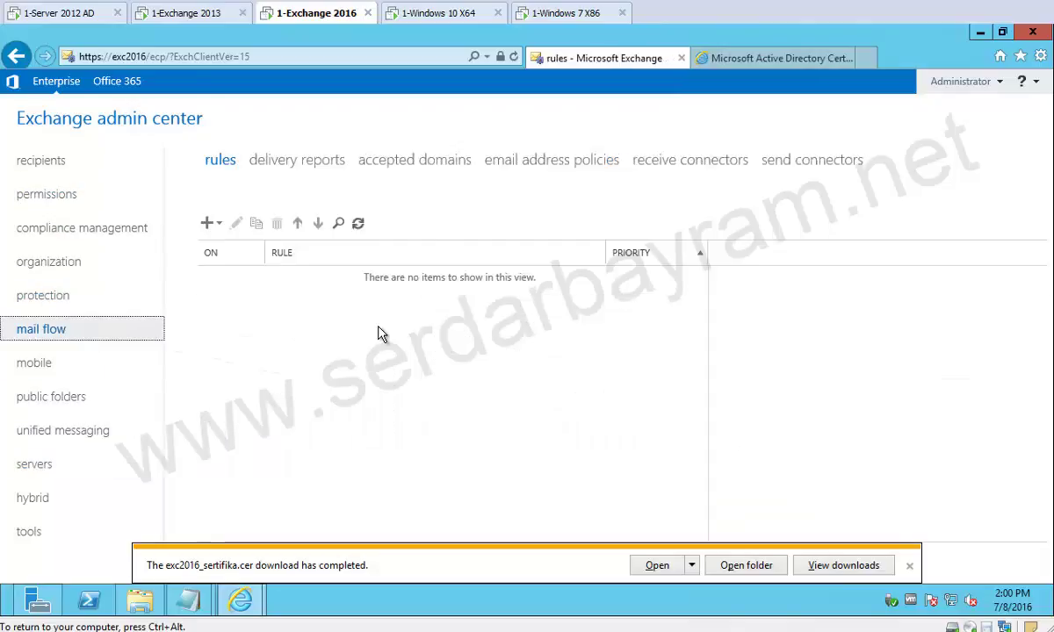
click(684, 162)
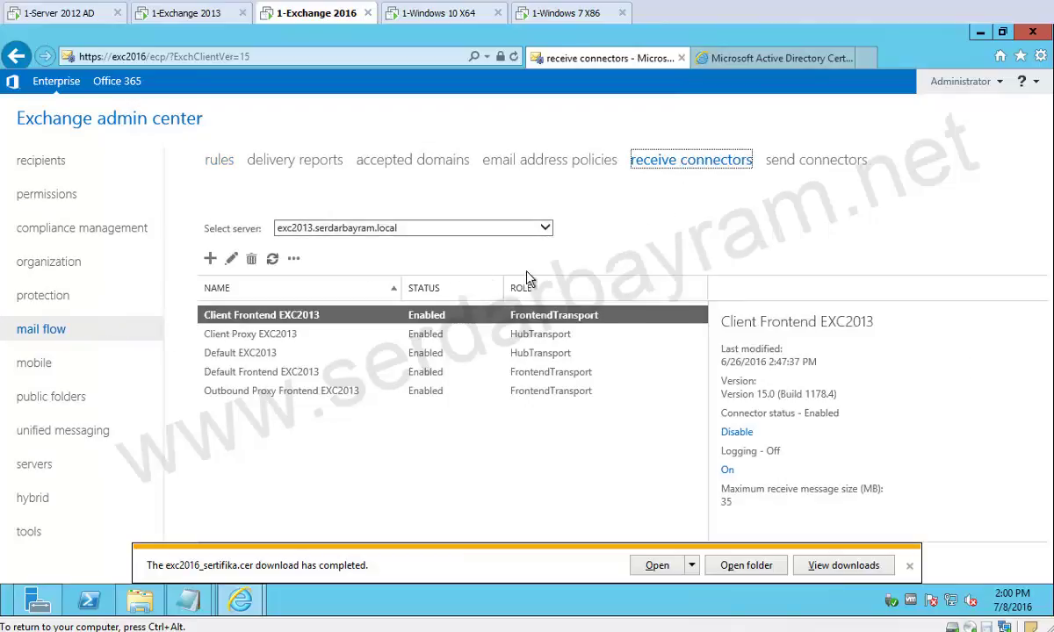
click(496, 227)
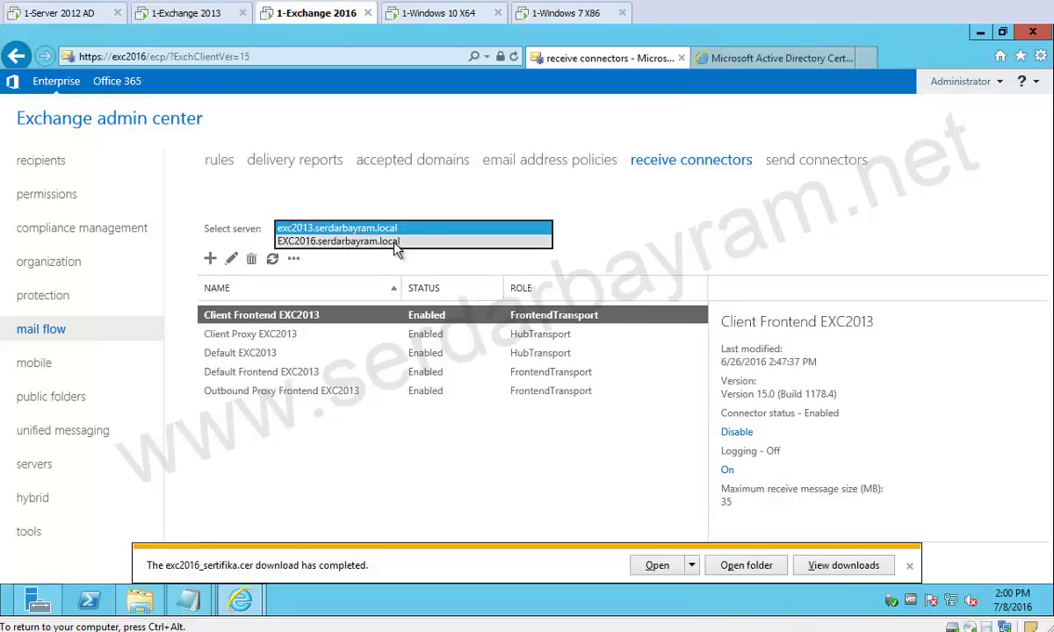
click(395, 241)
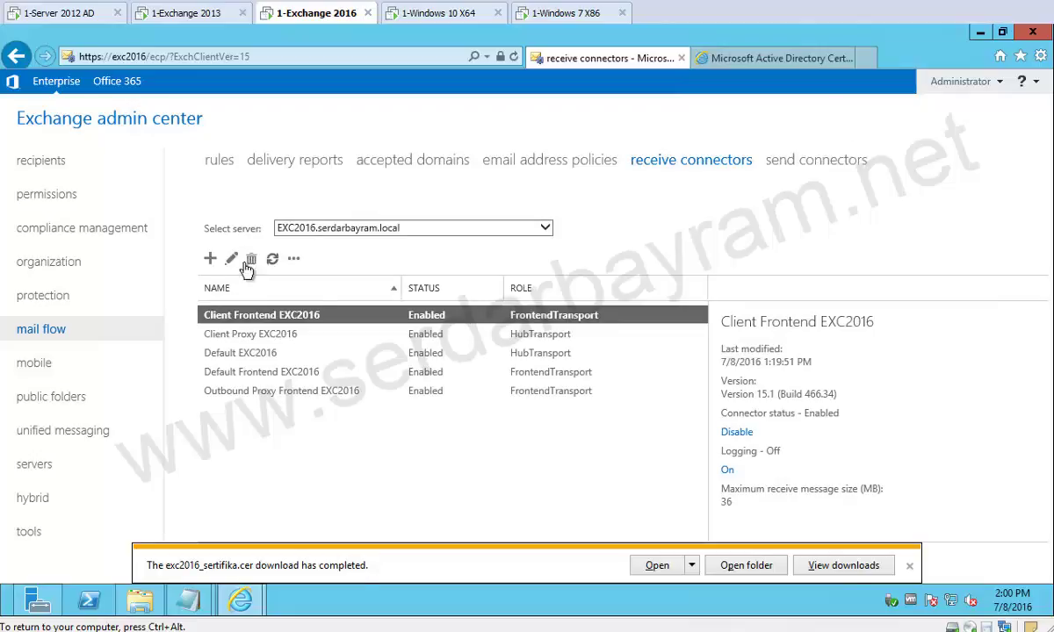
Tick Anonymous users in the Client Frontend EXC2016 connector's security settings and save.
double_click(302, 318)
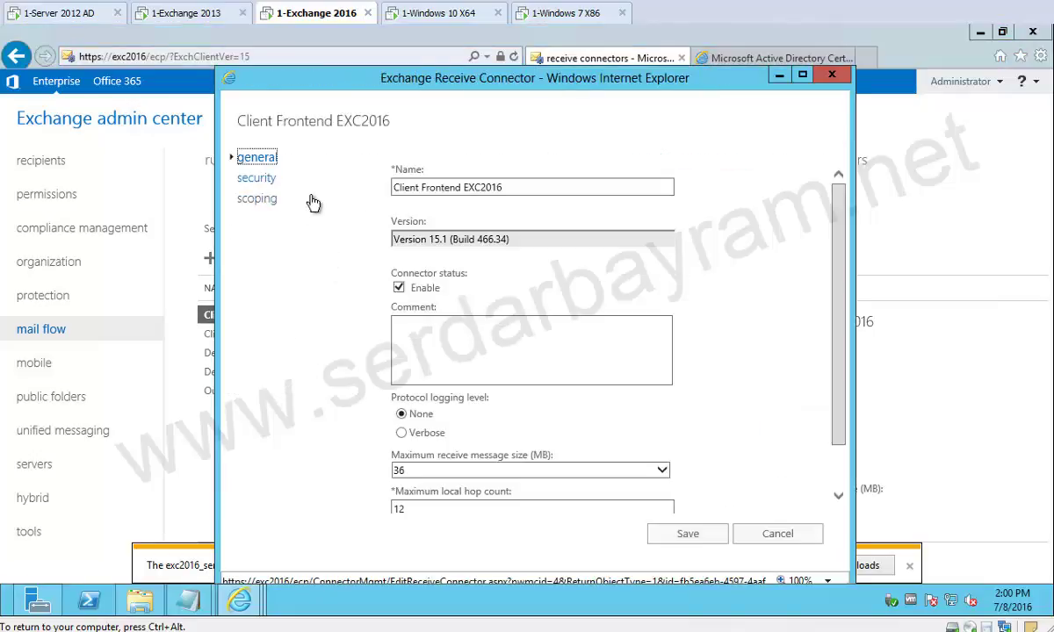
scroll(501, 313, down, 2)
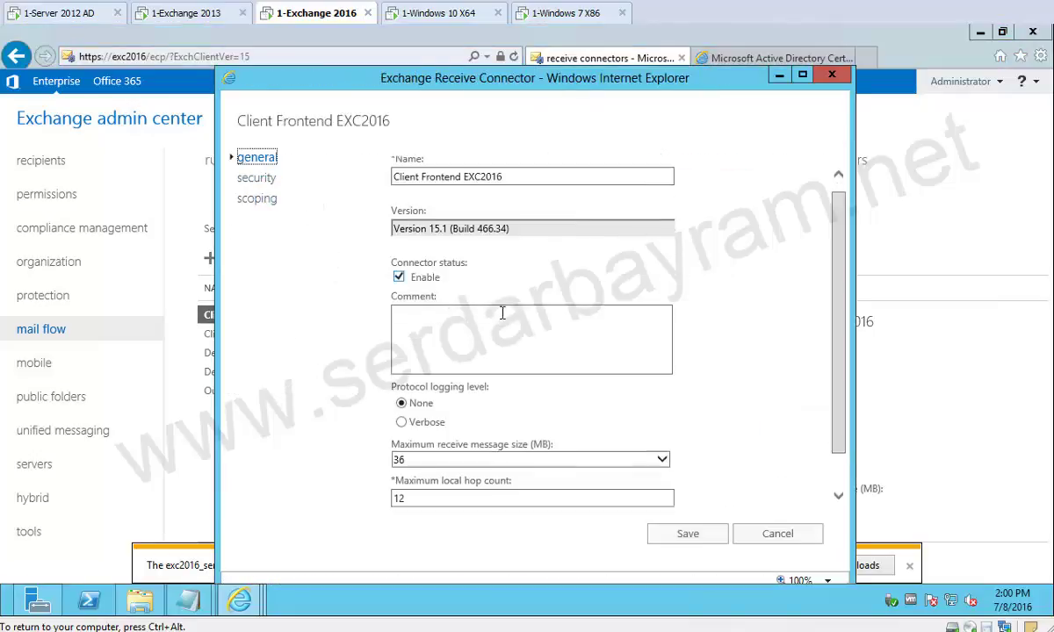
click(260, 181)
scroll(439, 505, down, 1)
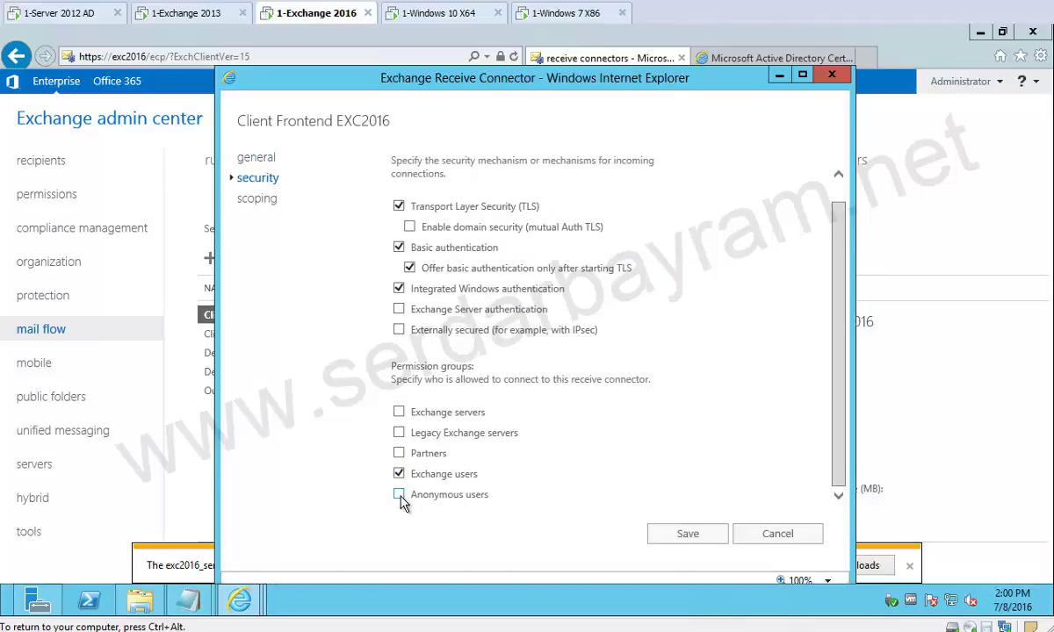
click(400, 496)
click(688, 534)
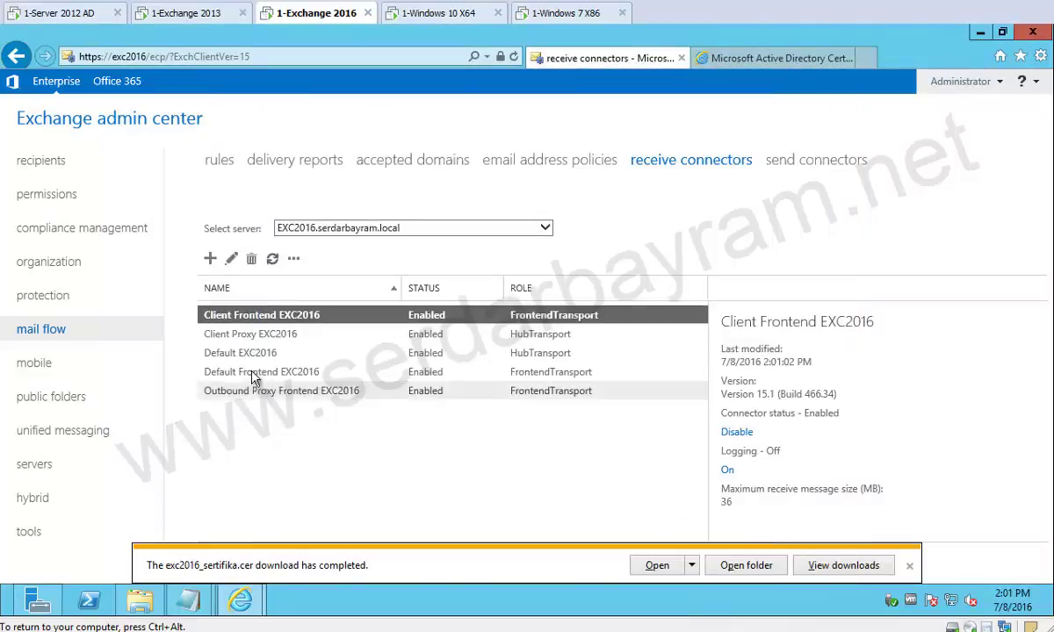
double_click(338, 374)
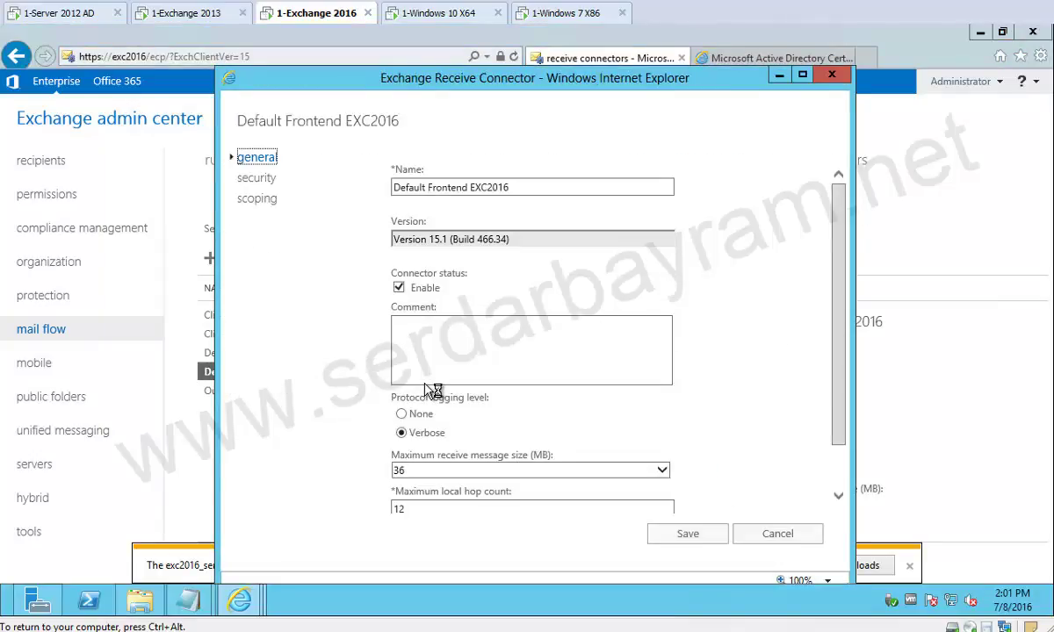
click(259, 178)
scroll(579, 369, down, 1)
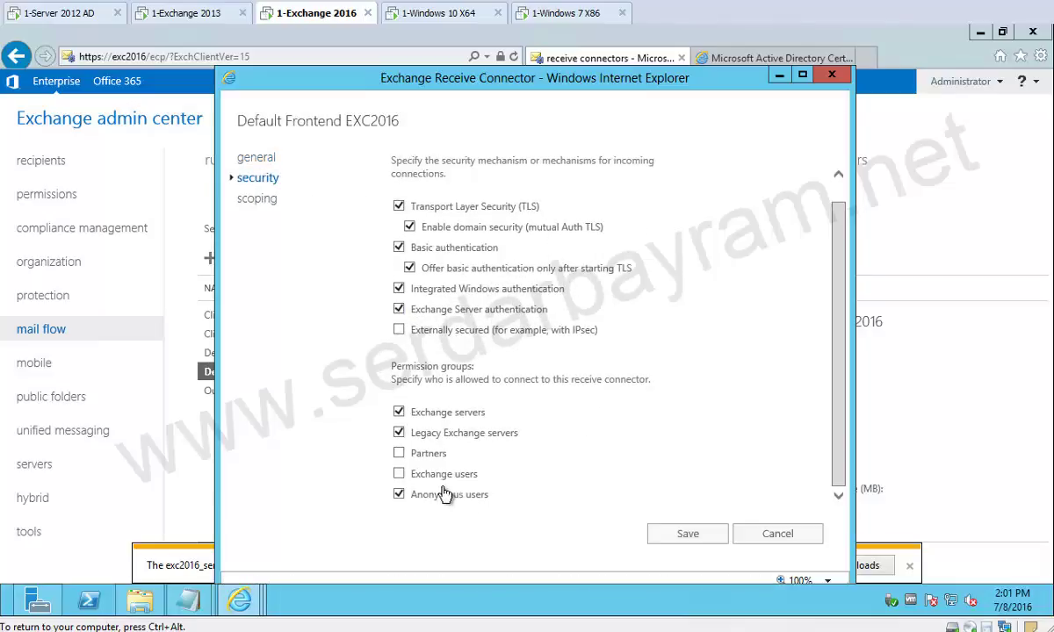
click(693, 538)
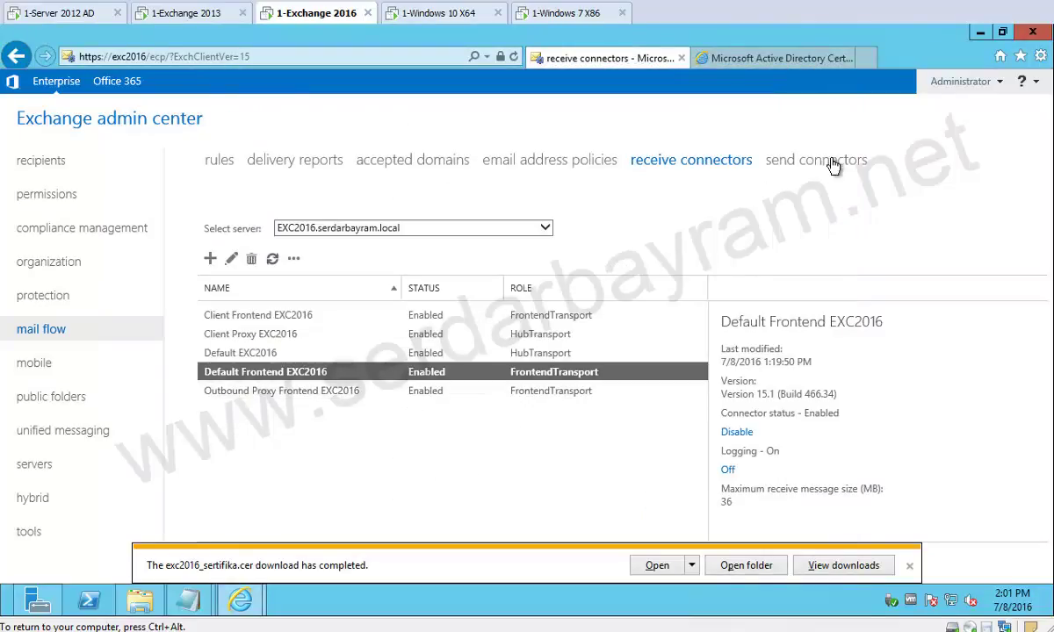
Start a new Internet-type send connector named exc2016_internet.
click(829, 163)
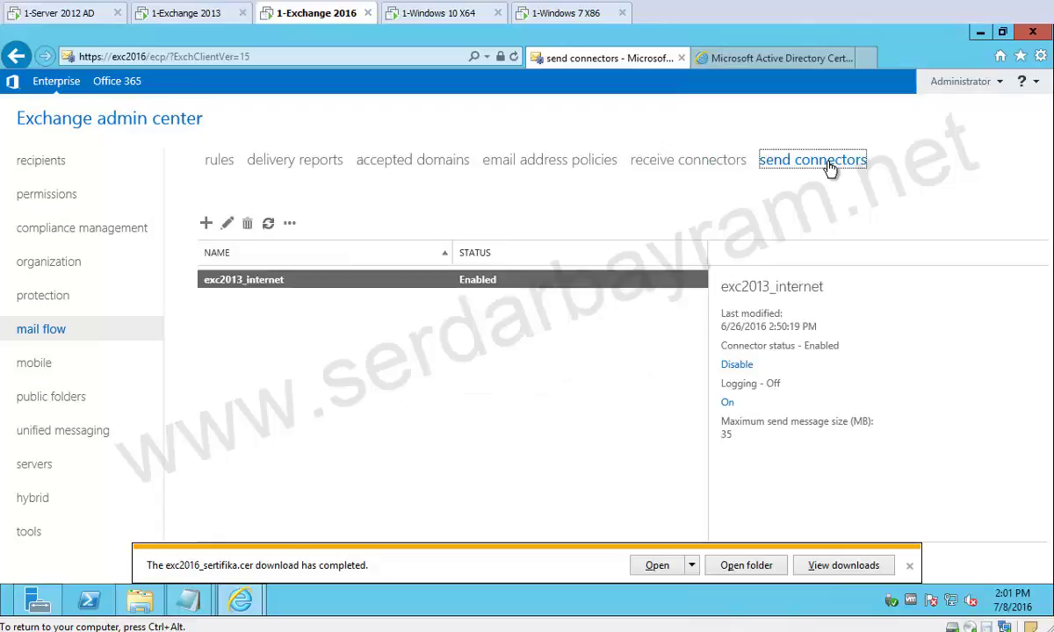
click(207, 225)
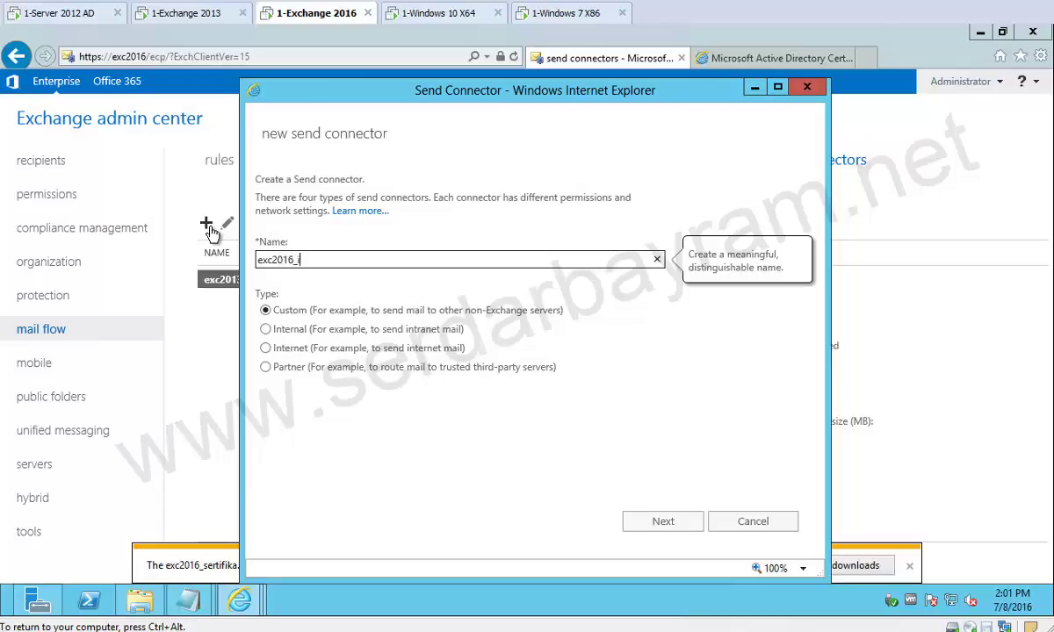
text(et)
drag(347, 91, 441, 92)
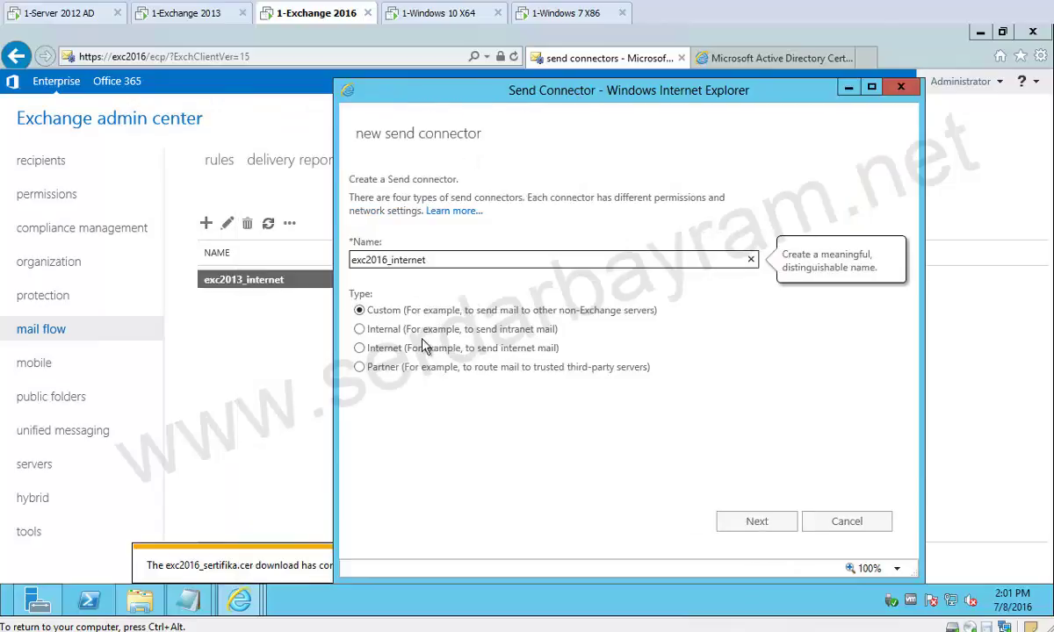
click(361, 349)
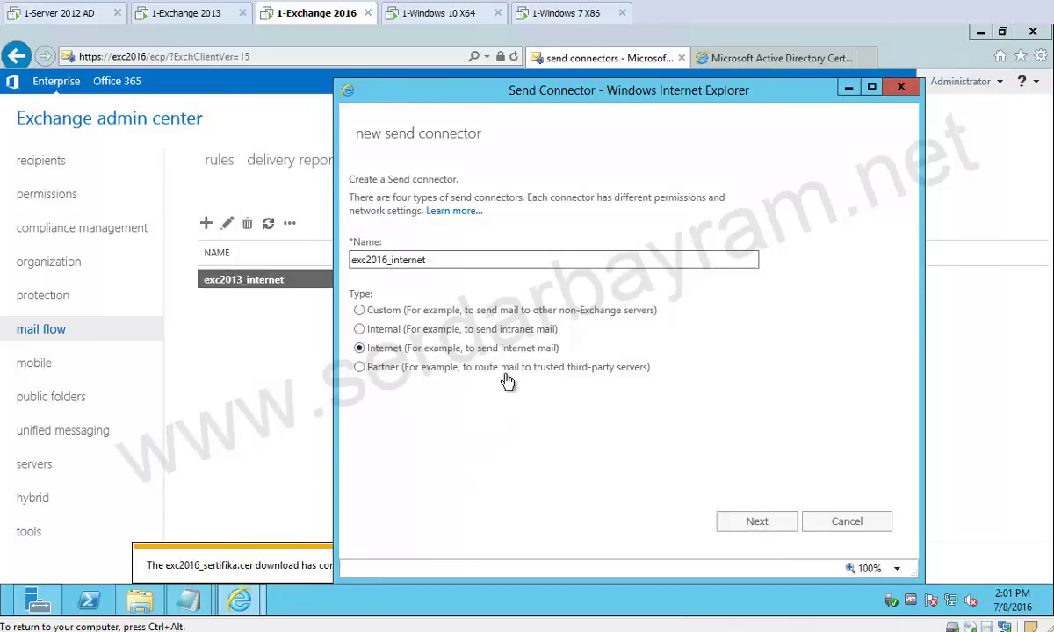
click(759, 525)
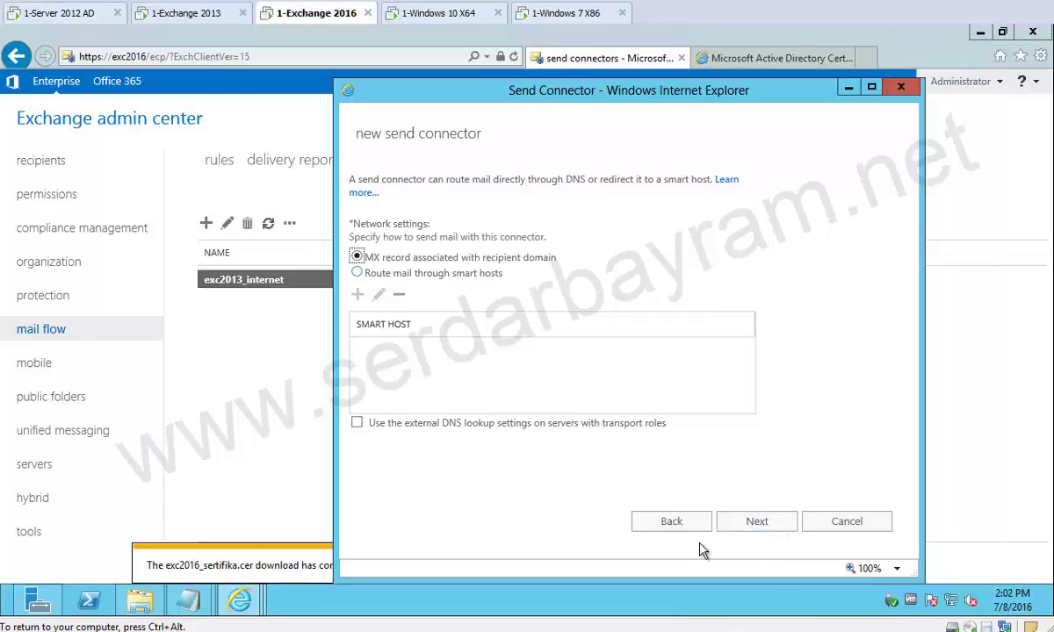
Add address space * and source server EXC2016, then finish the connector.
click(758, 527)
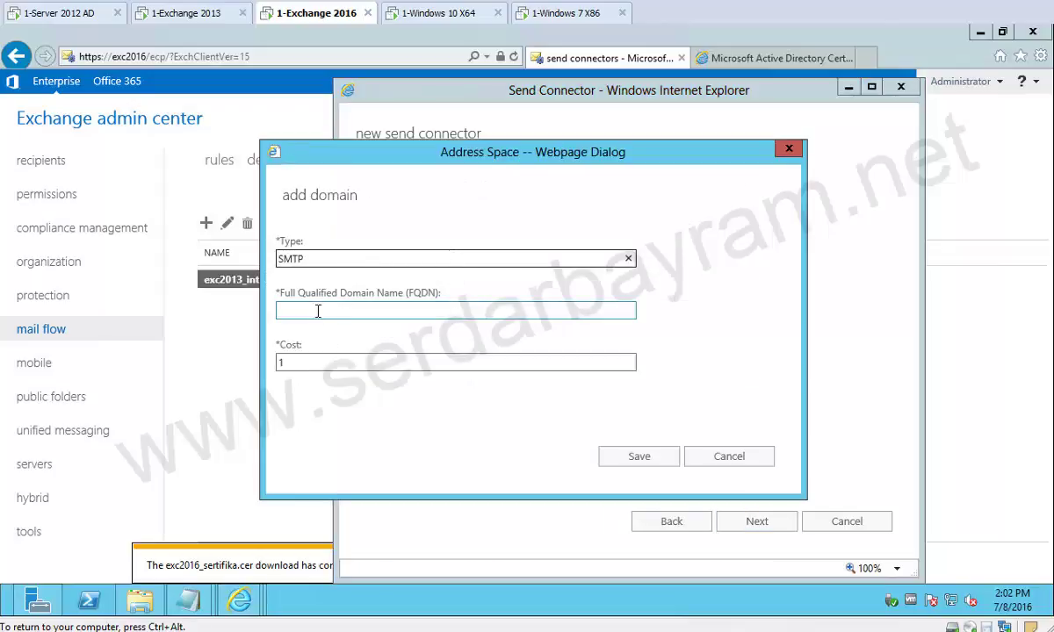
click(318, 309)
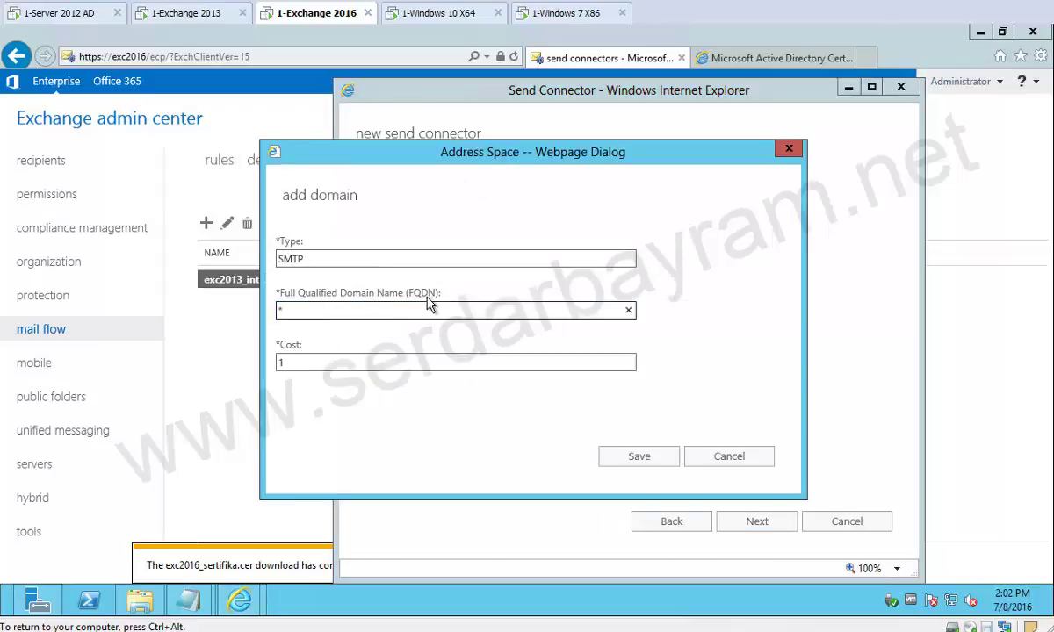
click(643, 462)
click(753, 521)
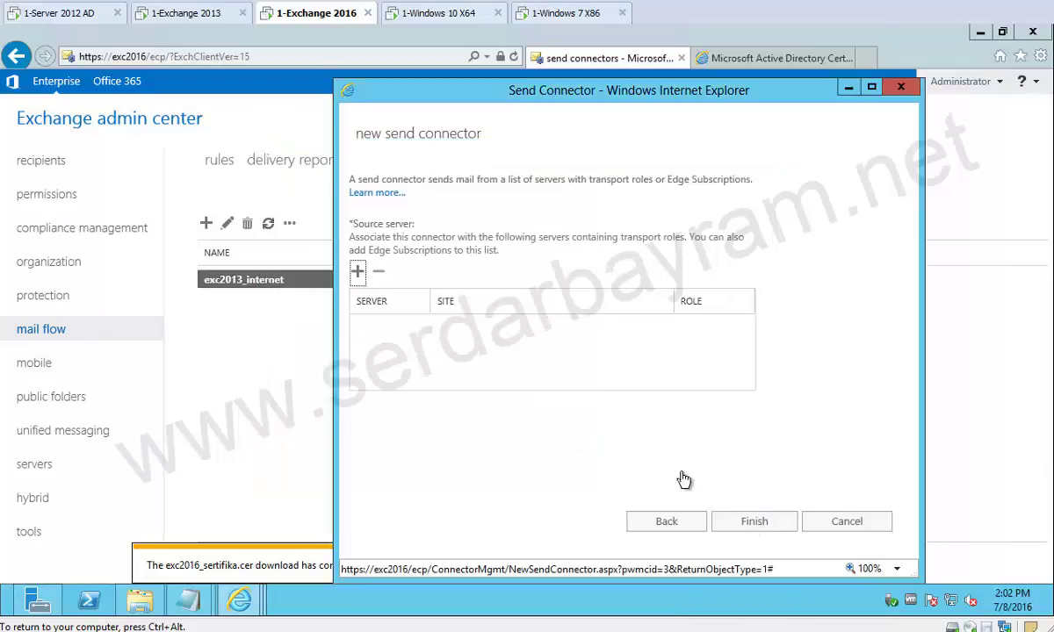
click(356, 274)
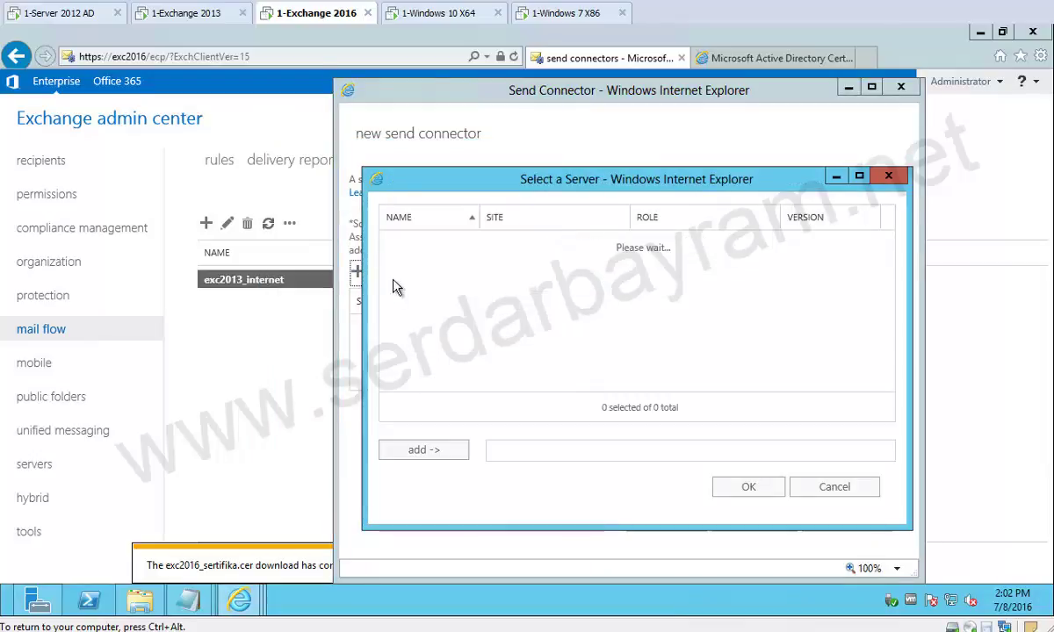
double_click(525, 263)
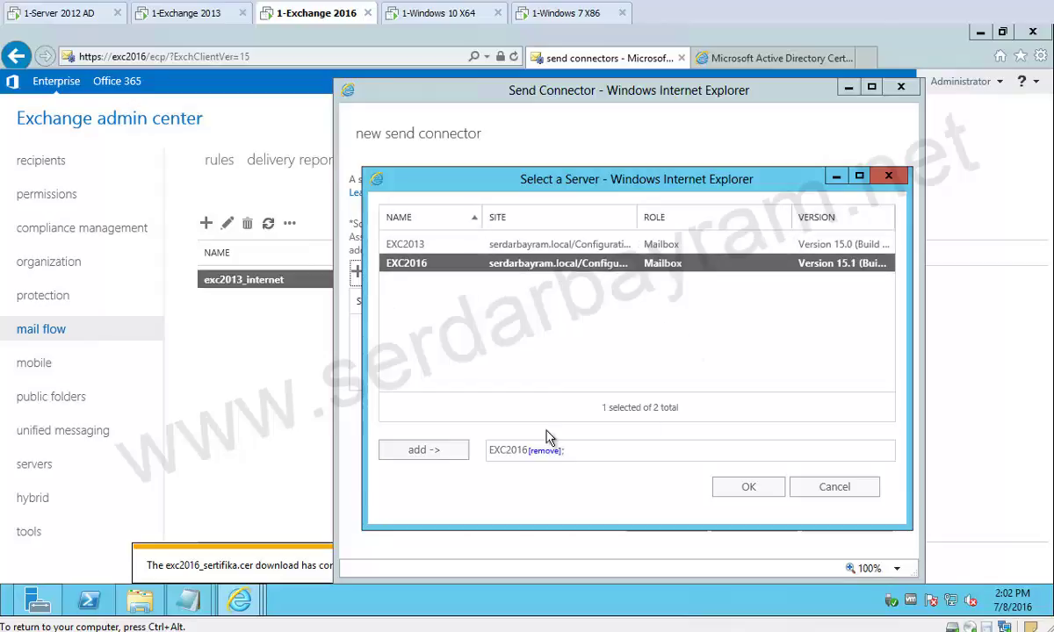
click(747, 488)
click(767, 523)
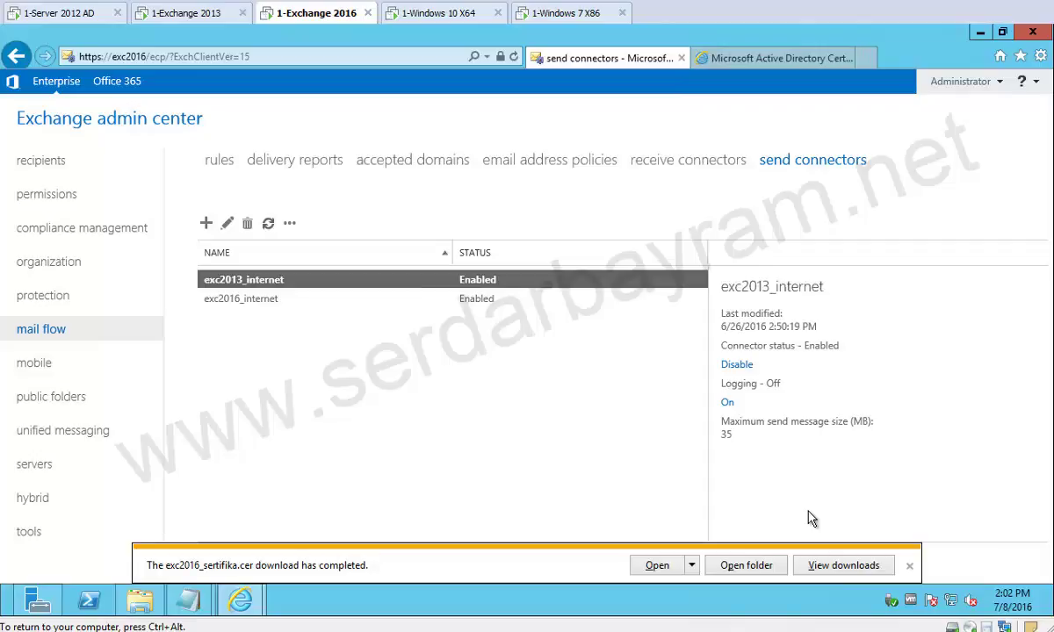
On the domain controller, copy an existing TestA user to create a new one.
click(39, 14)
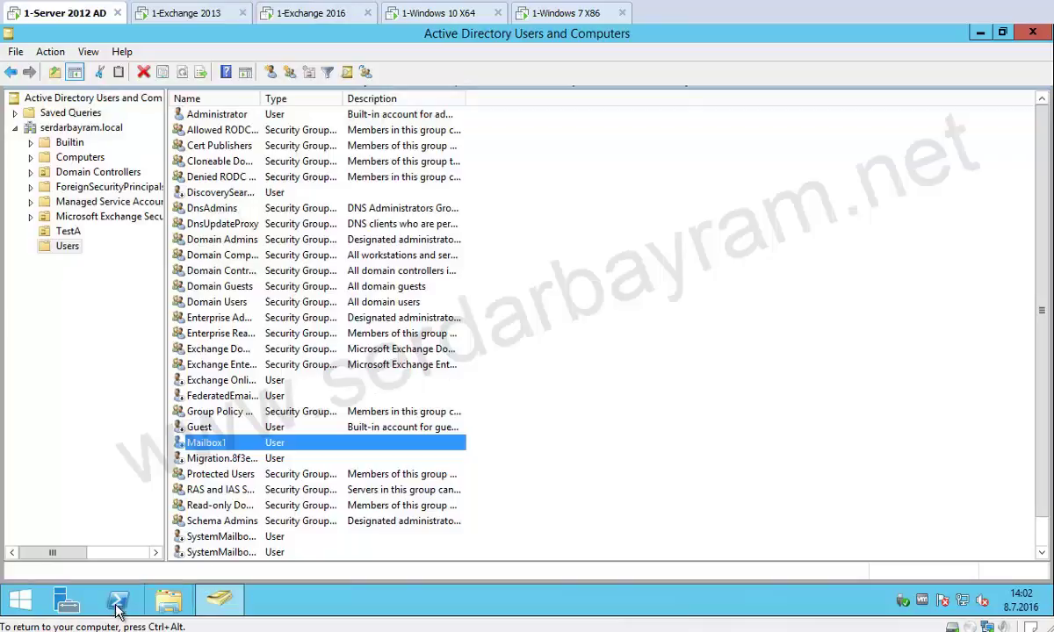
click(68, 231)
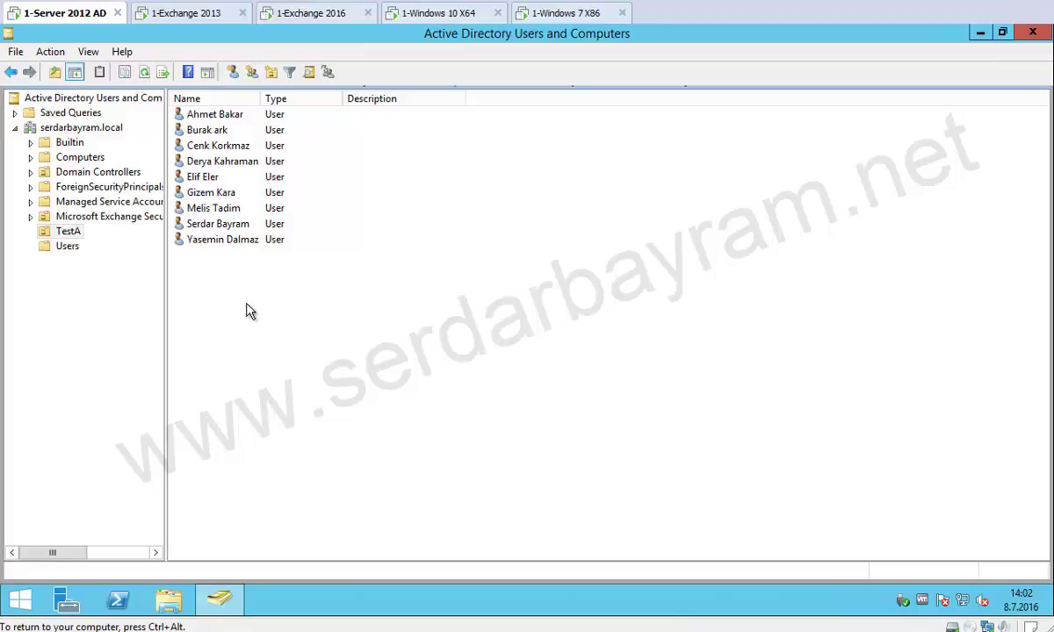
click(216, 207)
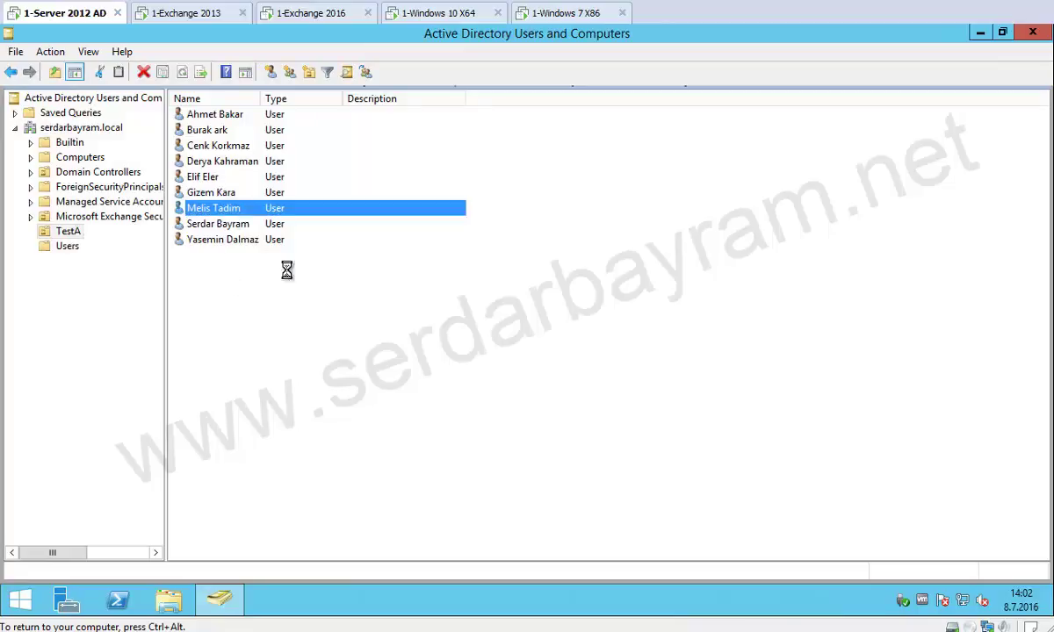
right_click(272, 221)
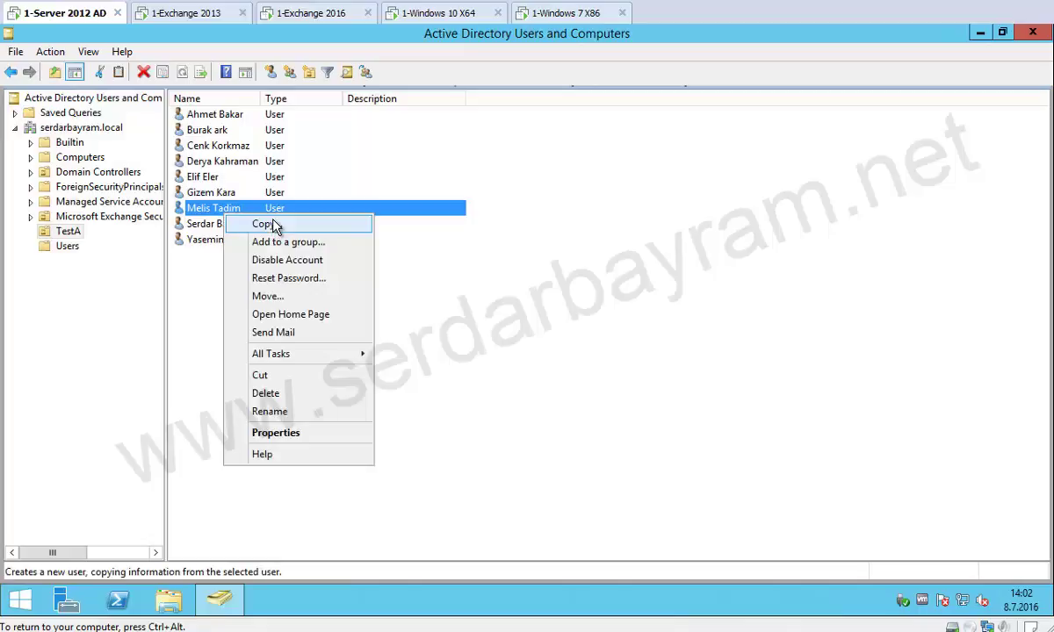
click(360, 223)
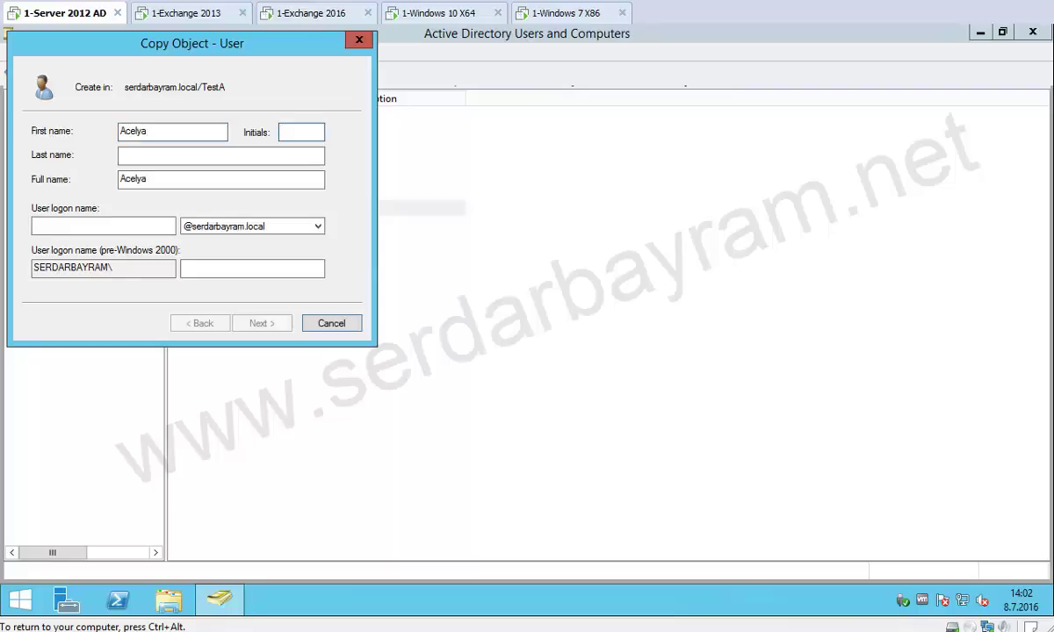
Enter the new user's last name, logon name and password, and finish creating the account.
click(175, 155)
text(Aknar)
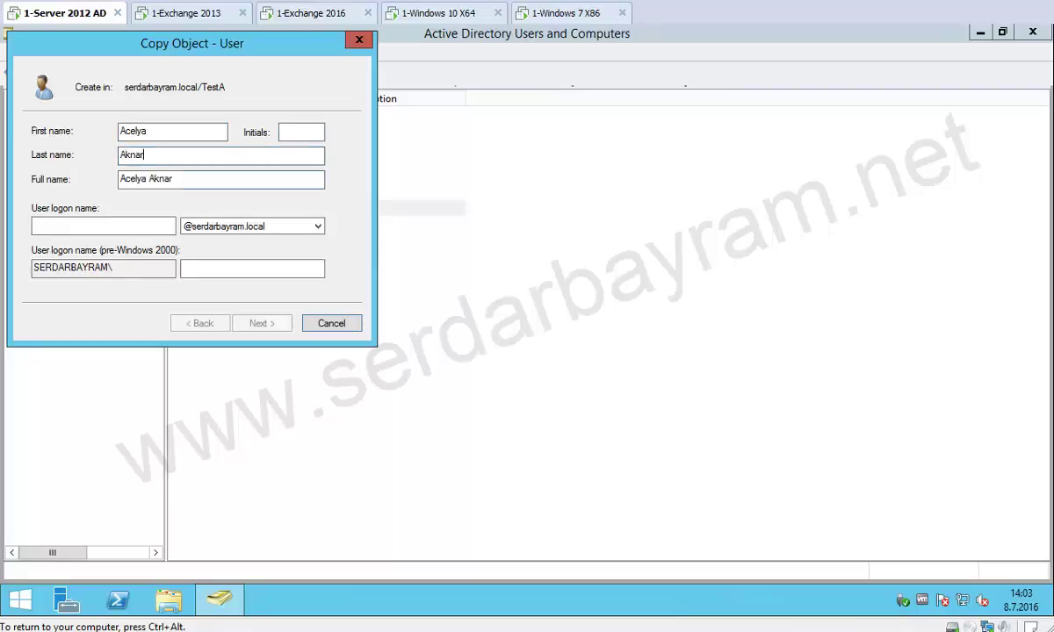
key(Tab)
key(Tab)
text(a)
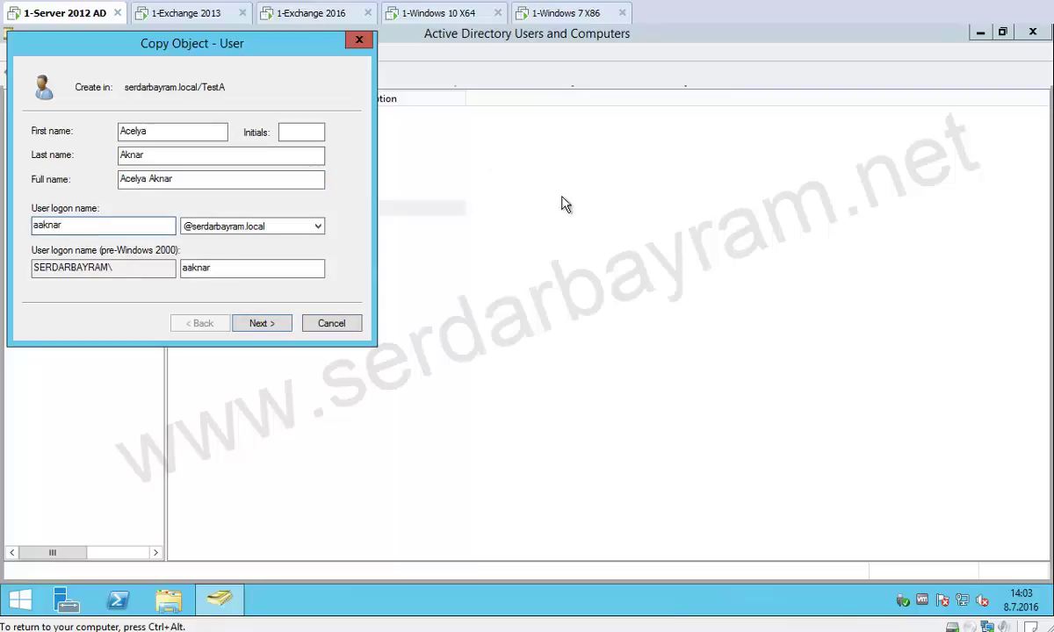
click(285, 325)
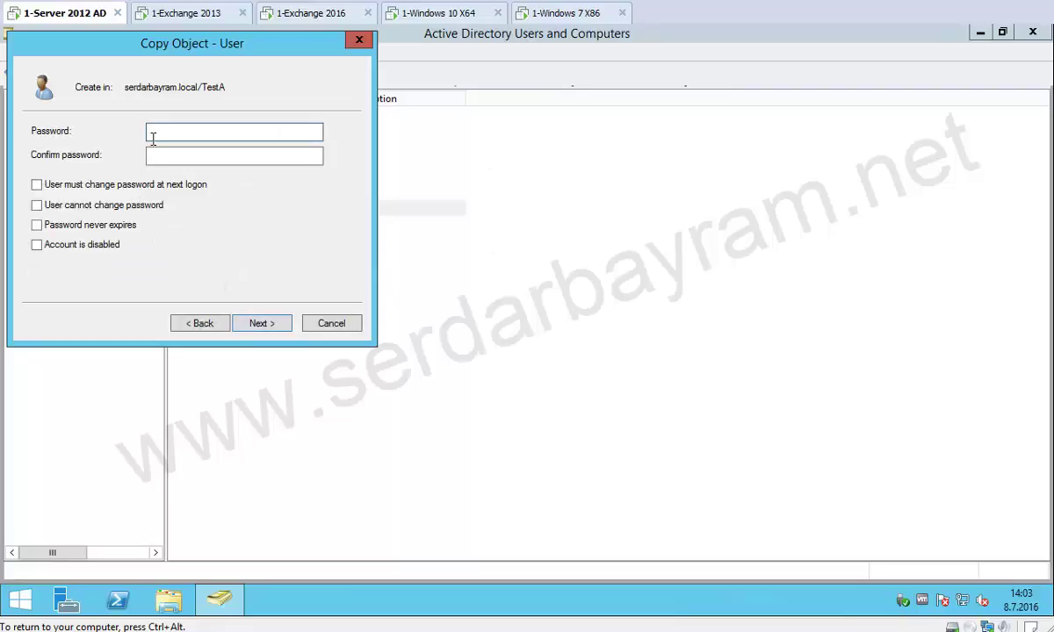
text(•••••••••)
key(Tab)
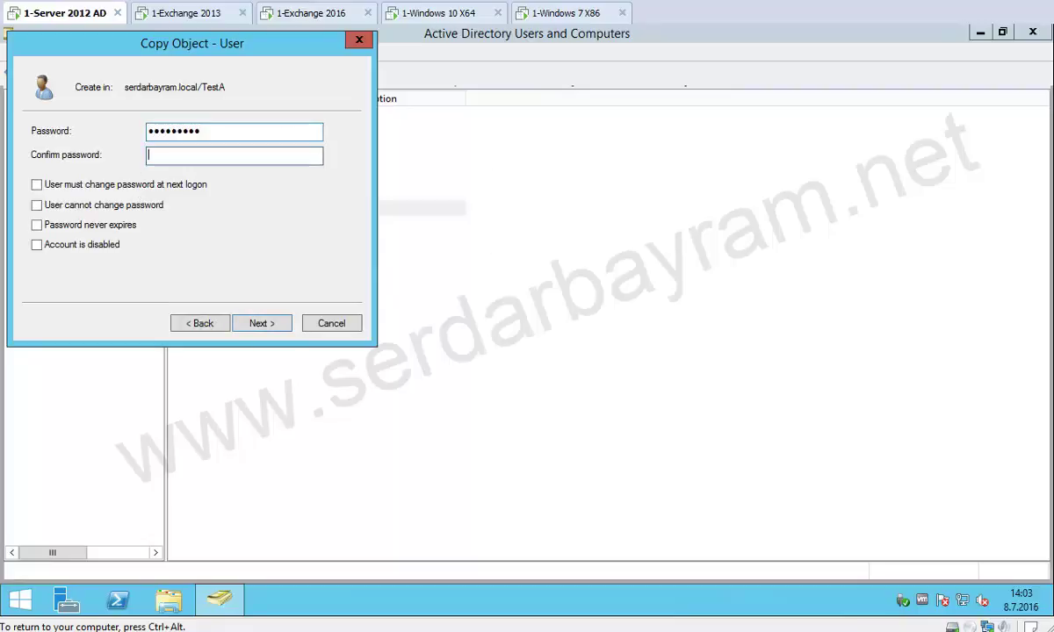
text(•••••••••)
key(Return)
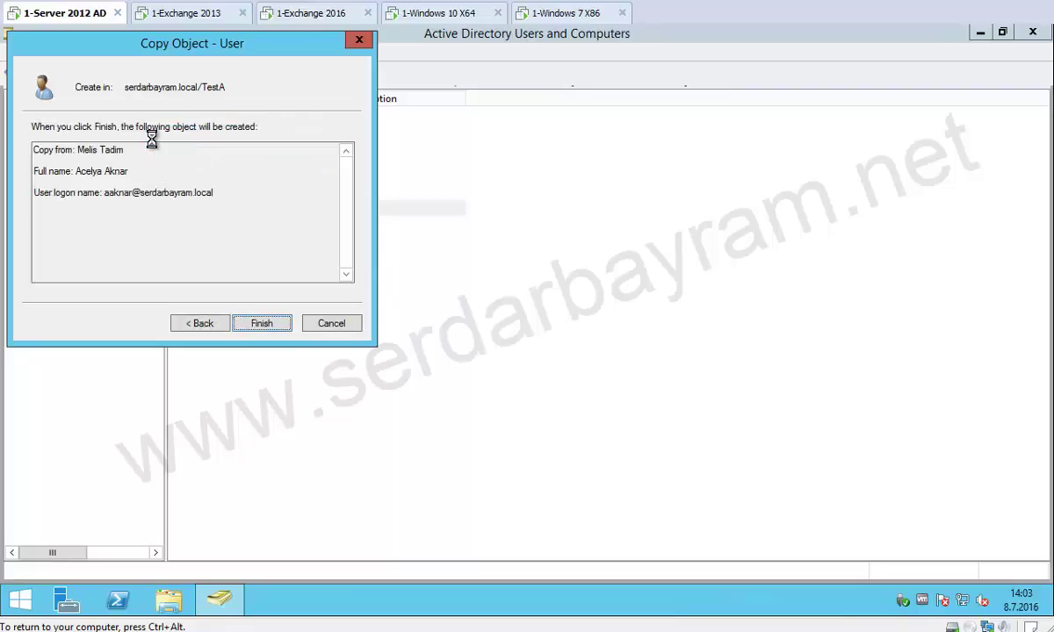
key(Return)
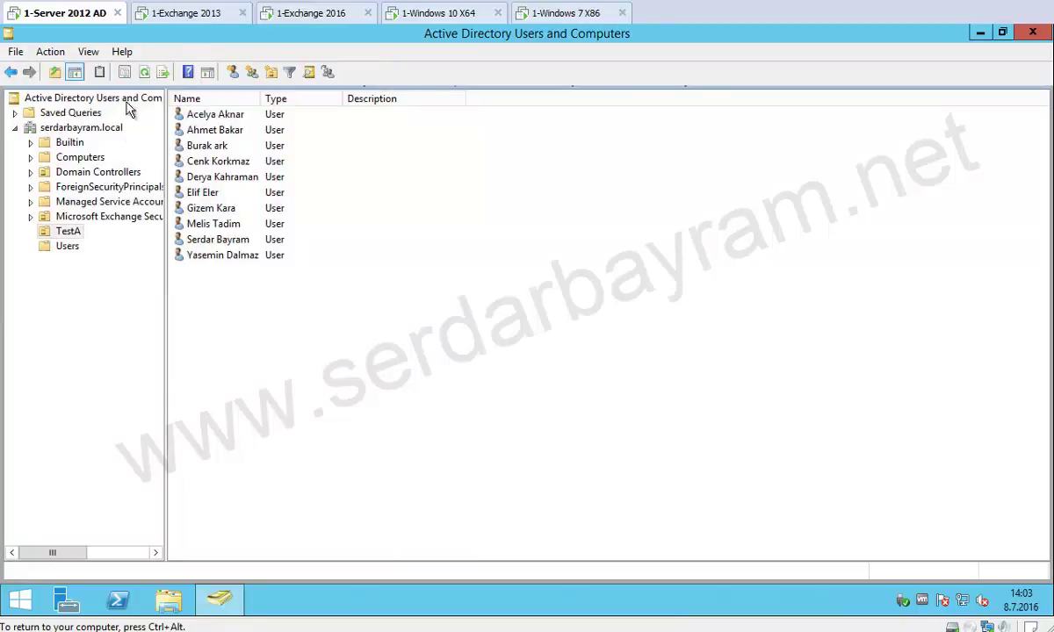
click(334, 19)
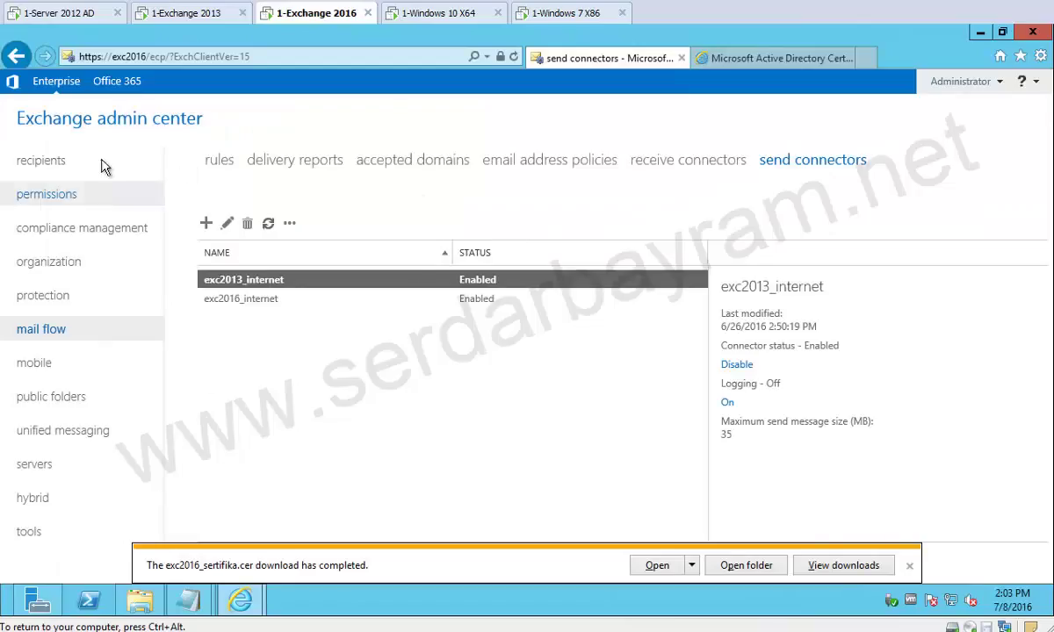
Start a new user mailbox for the newly created existing user.
click(53, 160)
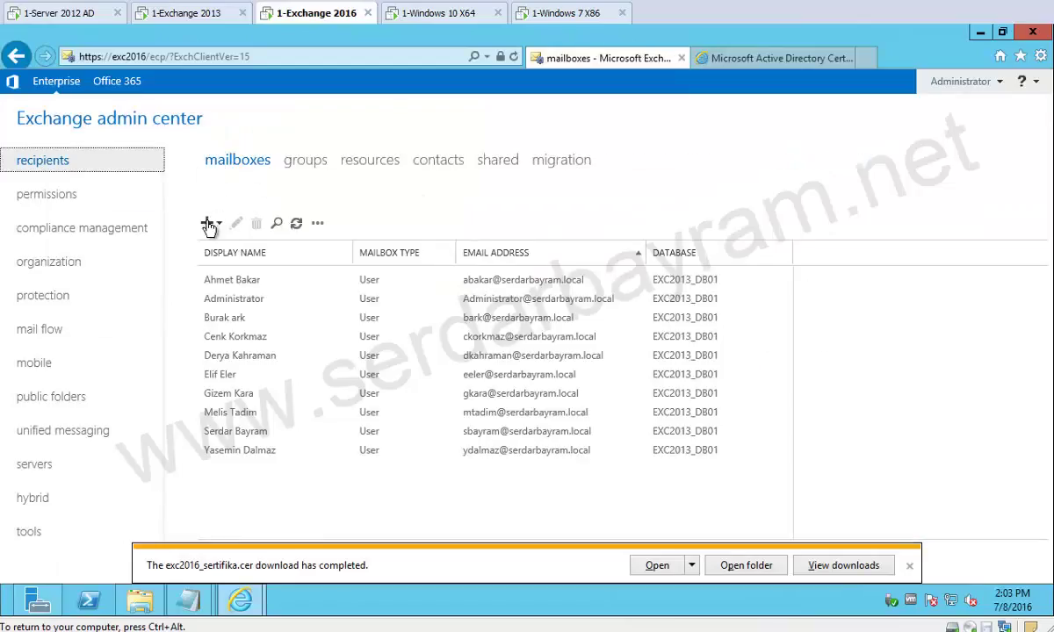
click(207, 223)
click(243, 248)
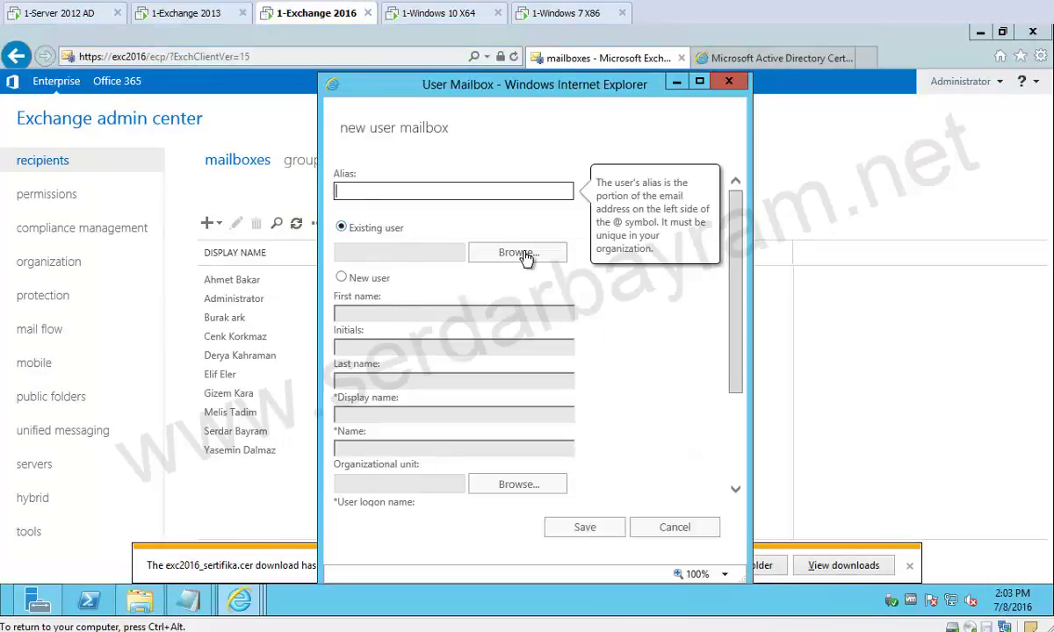
click(525, 253)
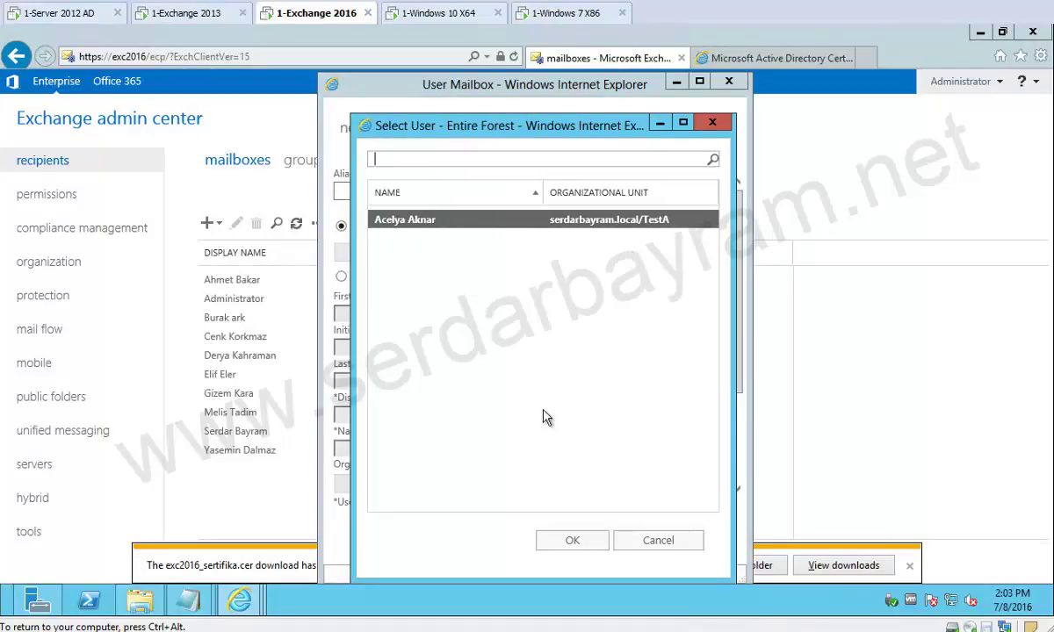
click(552, 548)
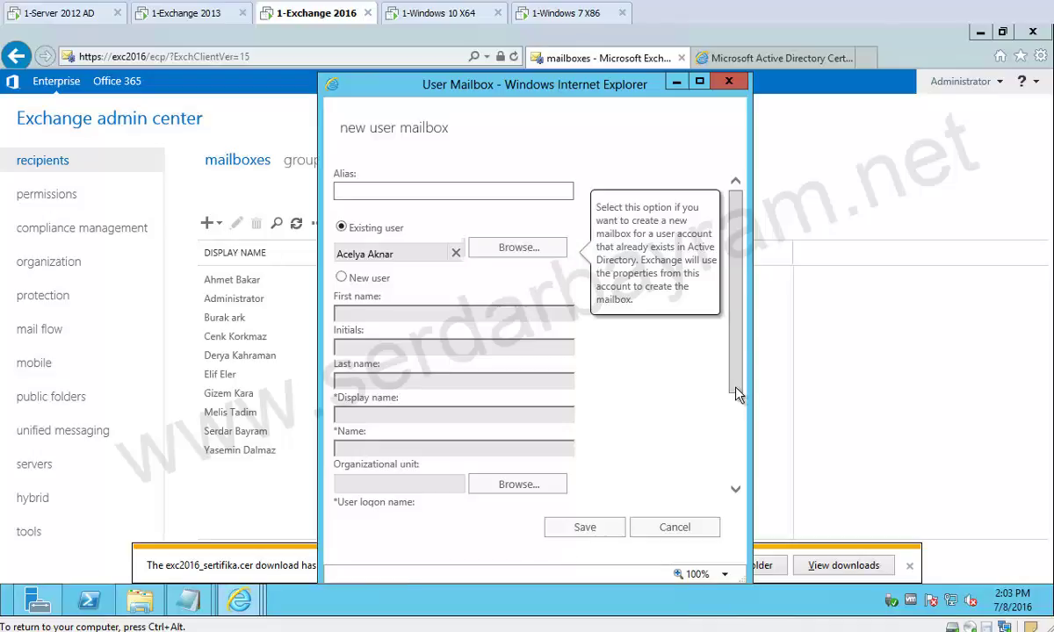
drag(736, 393, 734, 475)
Place the mailbox in database EXC2016_DB01 and save it.
click(362, 497)
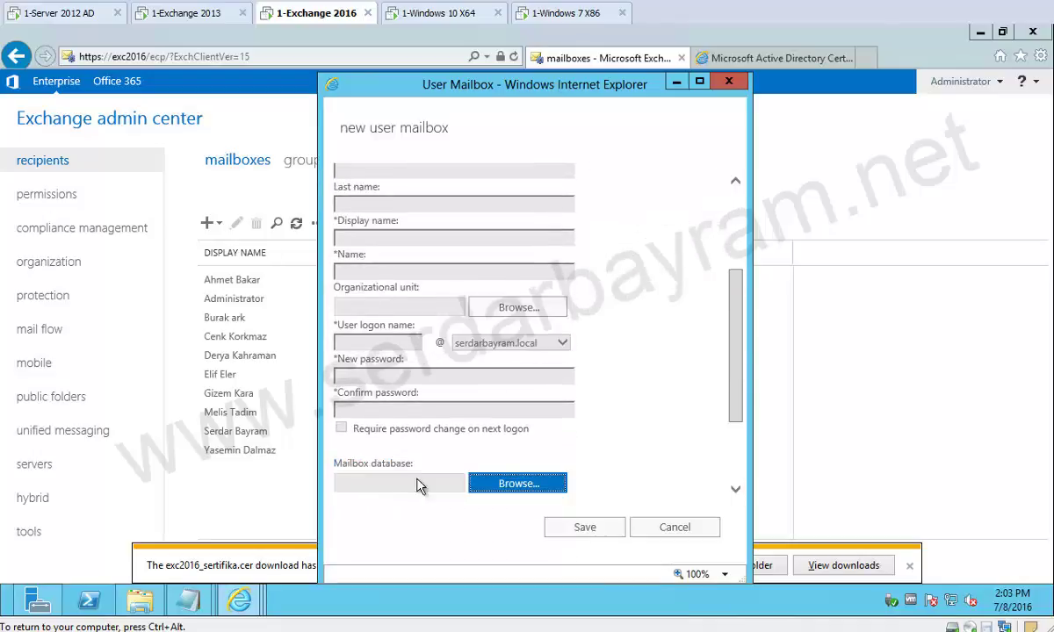
click(501, 486)
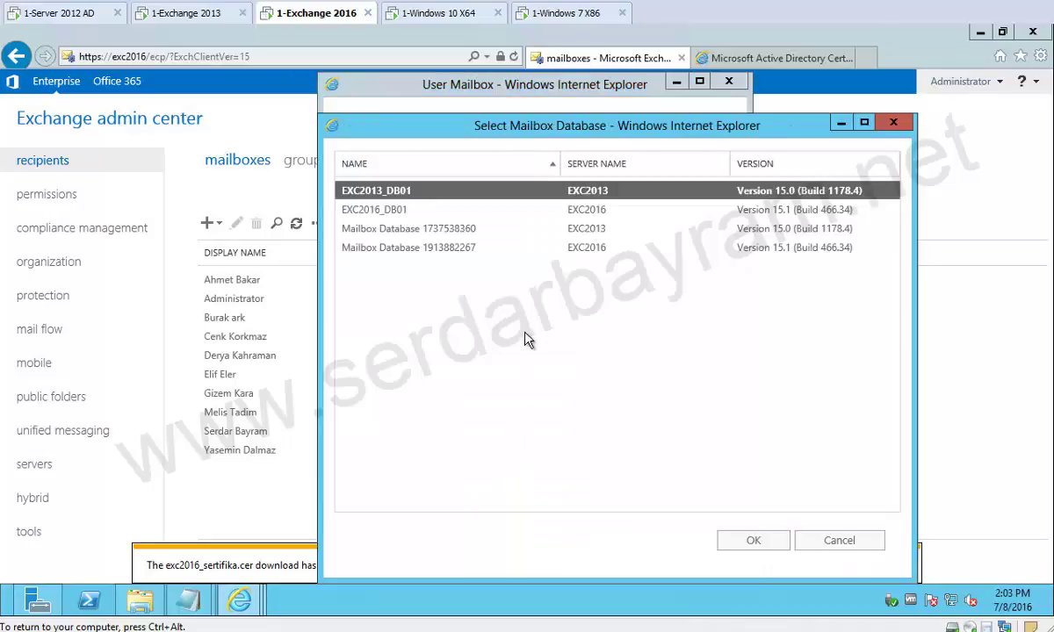
click(389, 213)
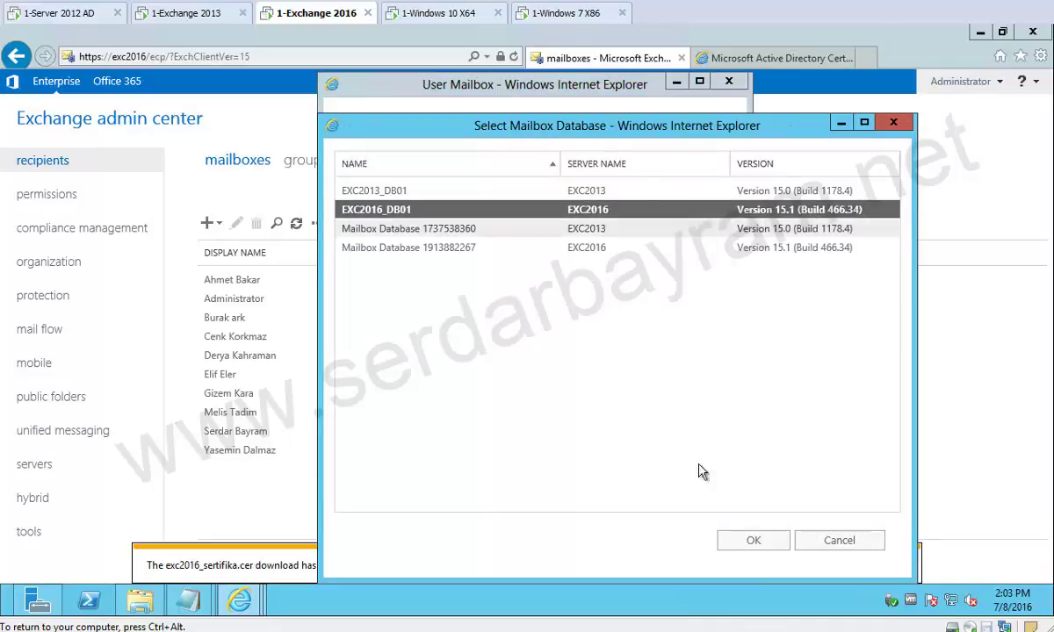
click(751, 546)
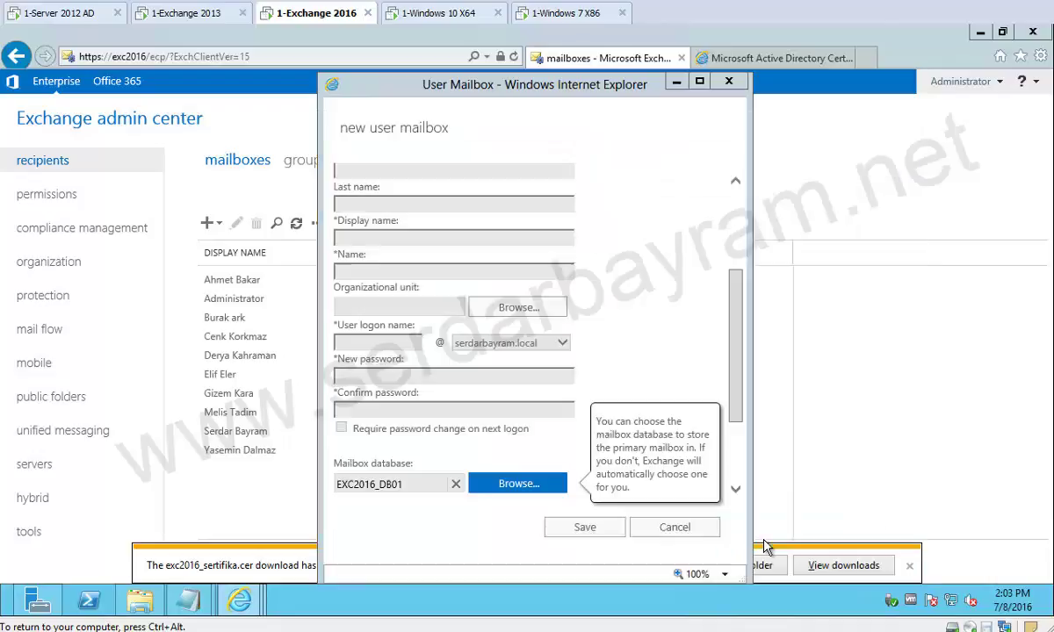
click(606, 531)
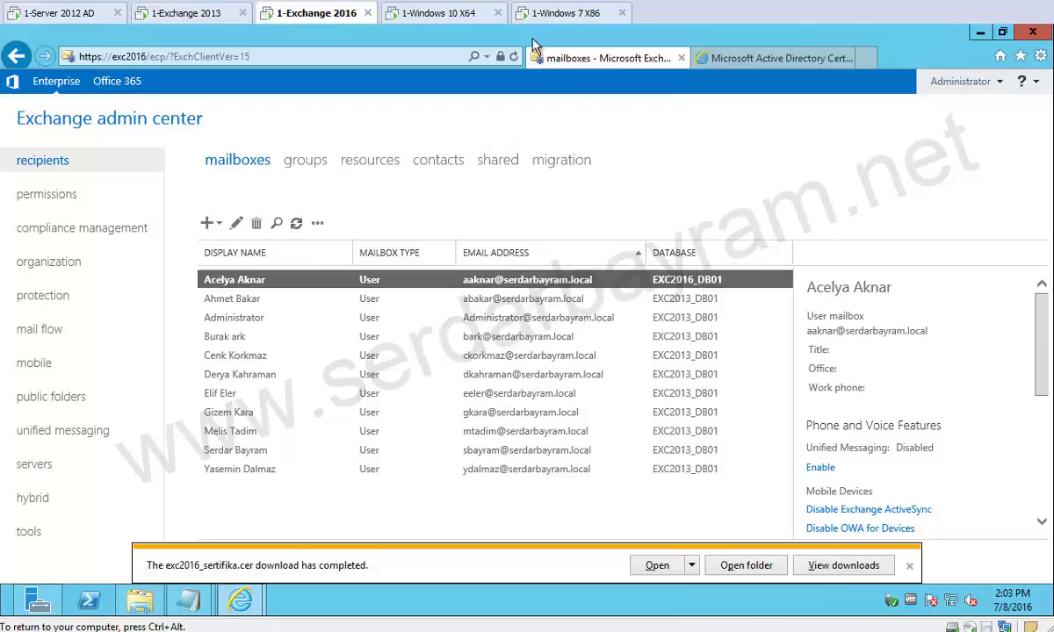
click(462, 21)
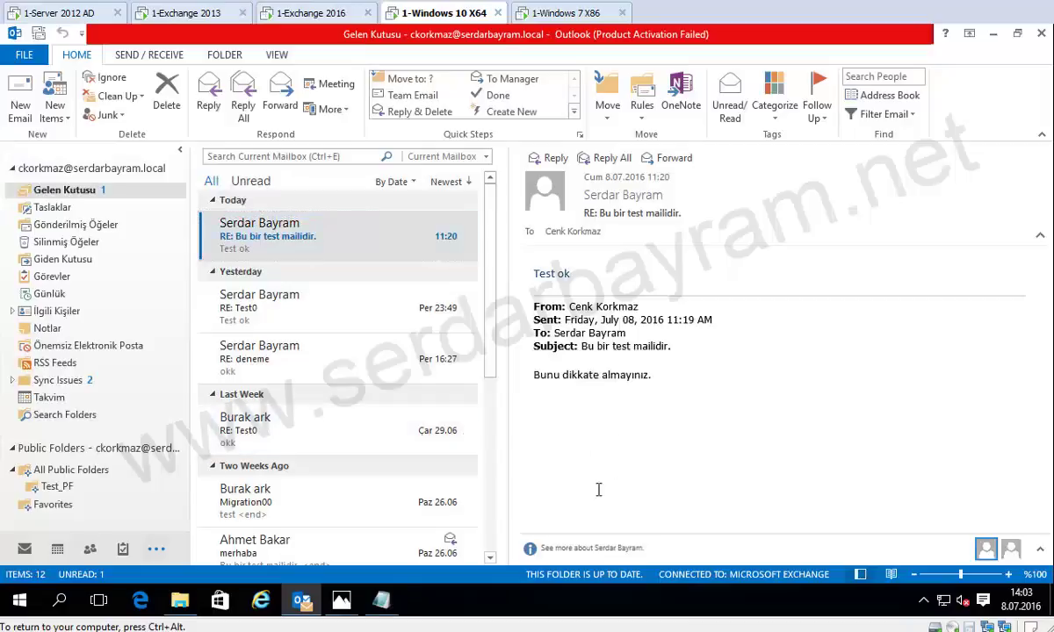
Sign out the current Windows 10 user from the Start menu account options.
key(super+d)
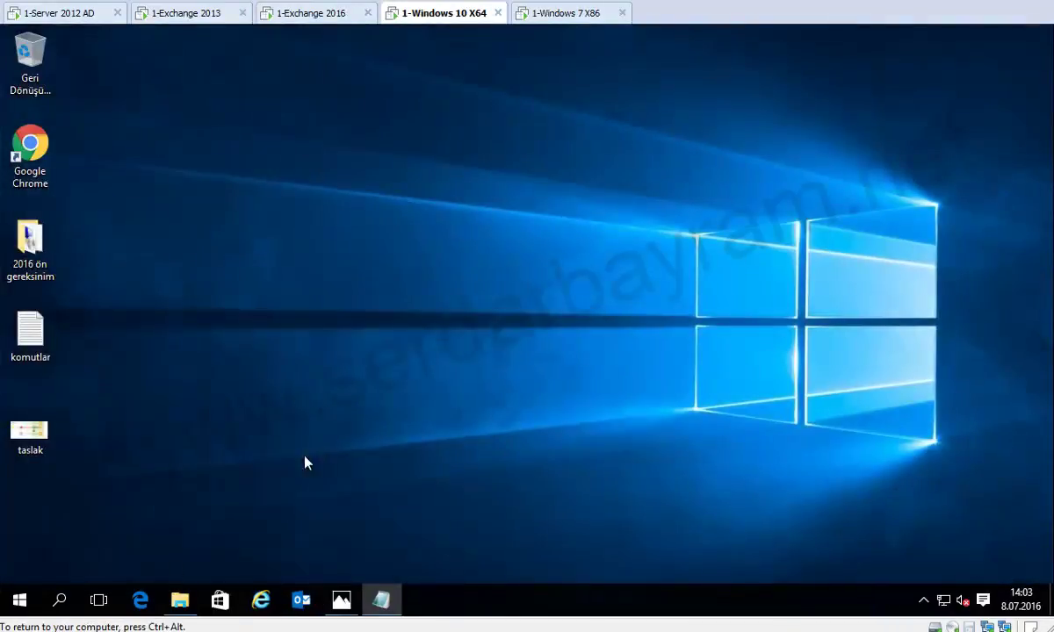
click(20, 600)
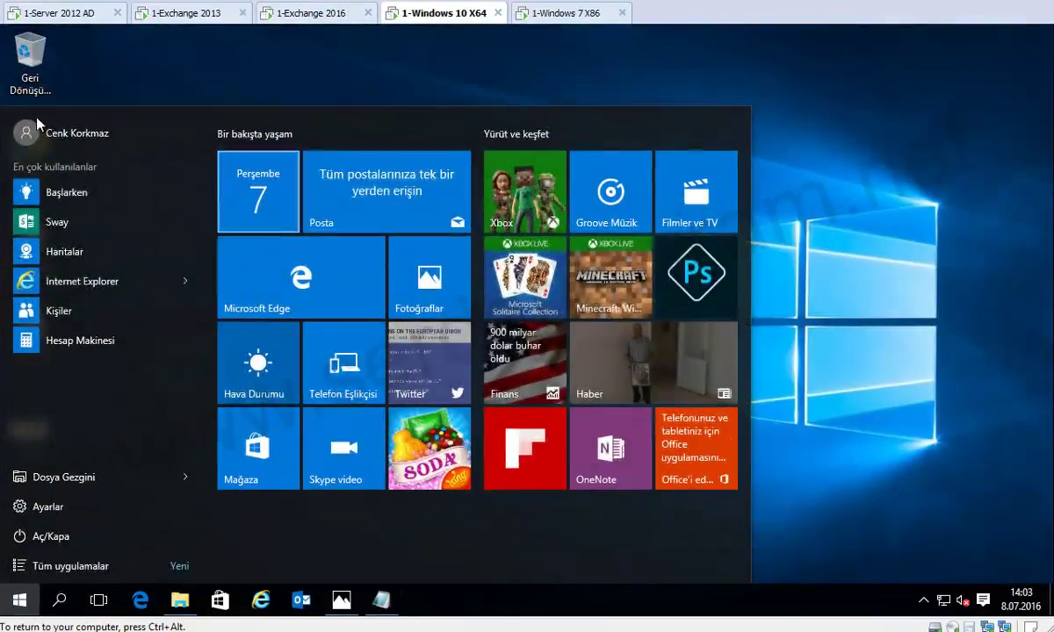
click(35, 133)
click(101, 220)
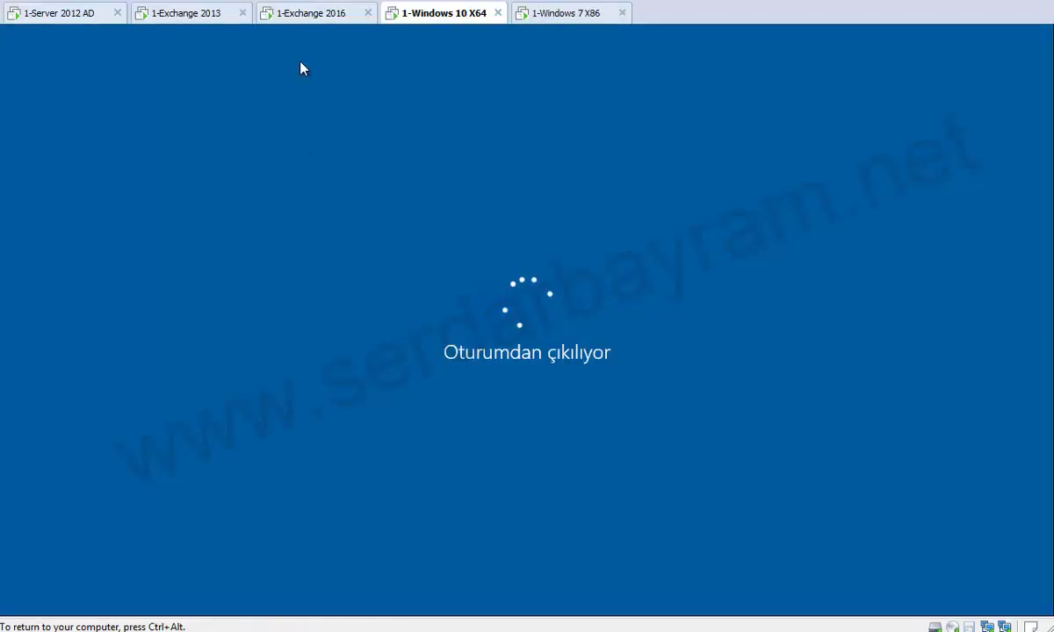
click(307, 14)
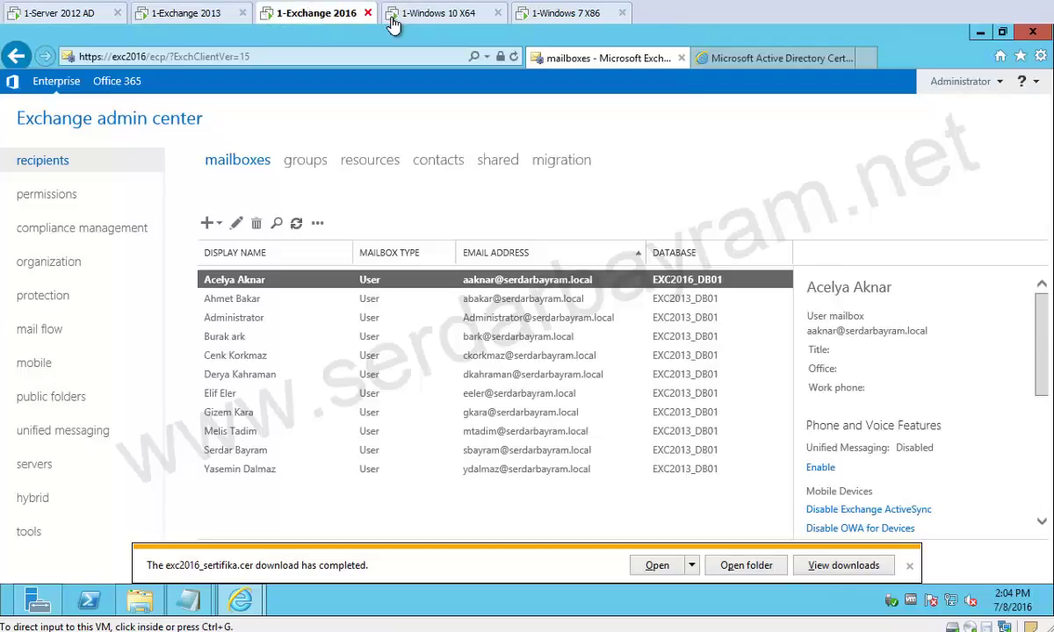
click(399, 15)
Sign in through Other user with the new mailbox user's logon name and password.
click(256, 446)
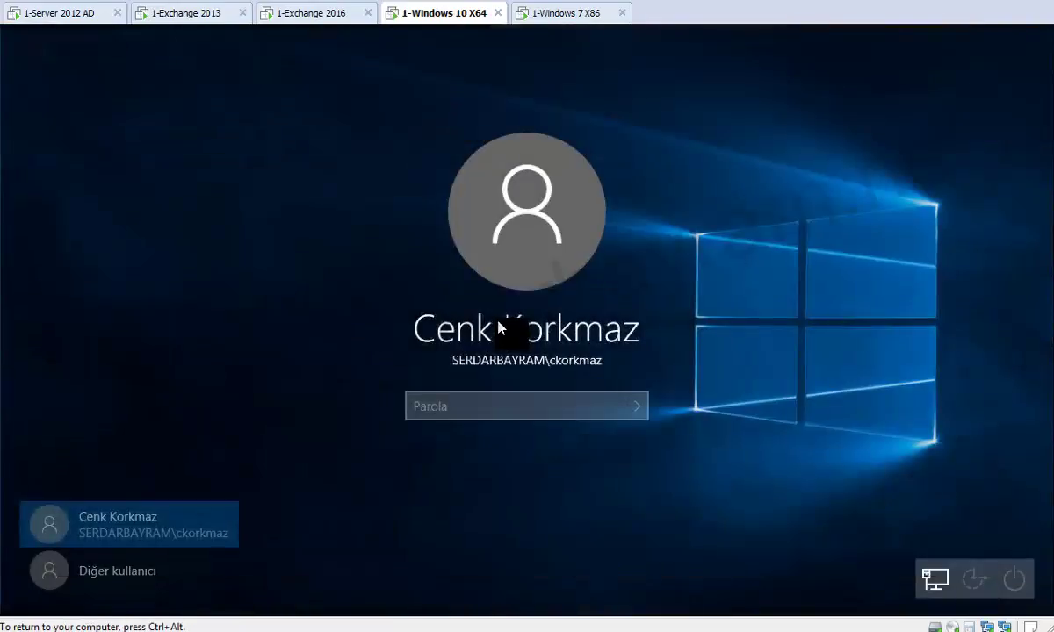
click(161, 575)
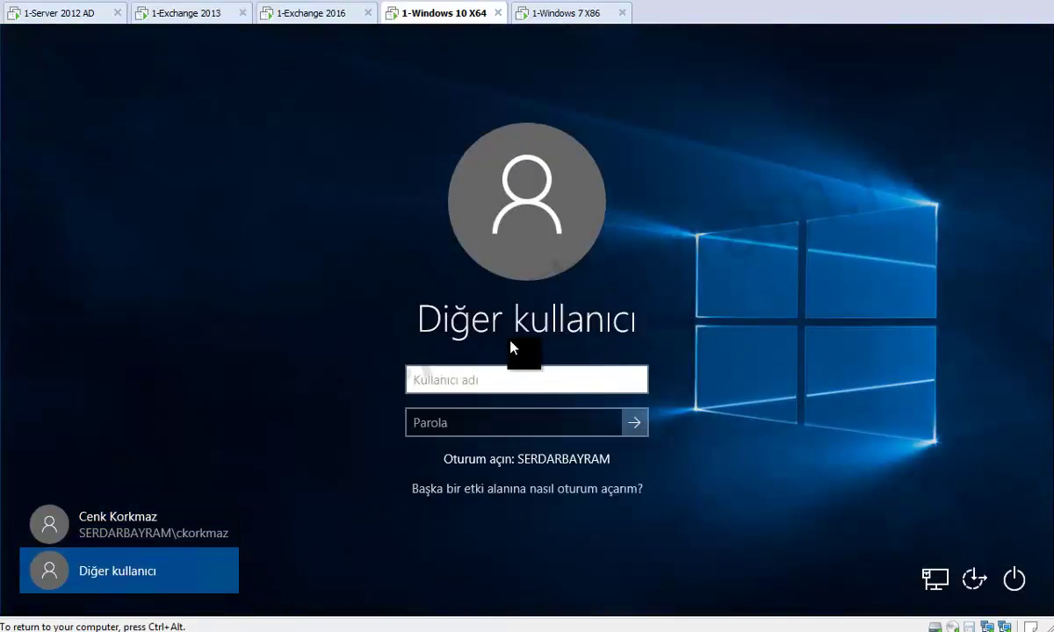
key(Tab)
text(1*******)
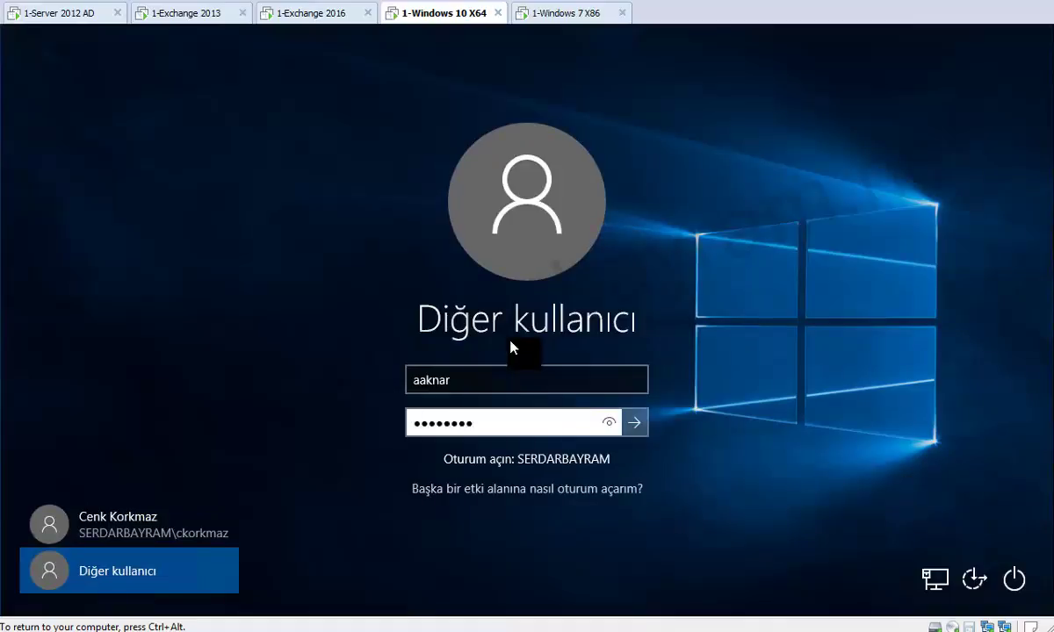
key(Return)
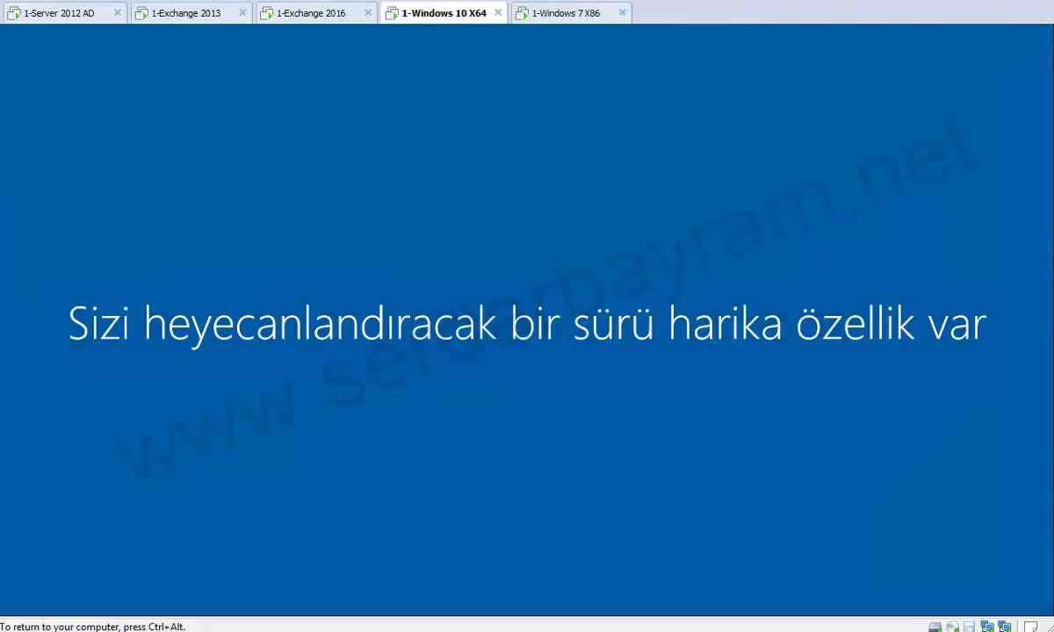
key(ctrl+alt)
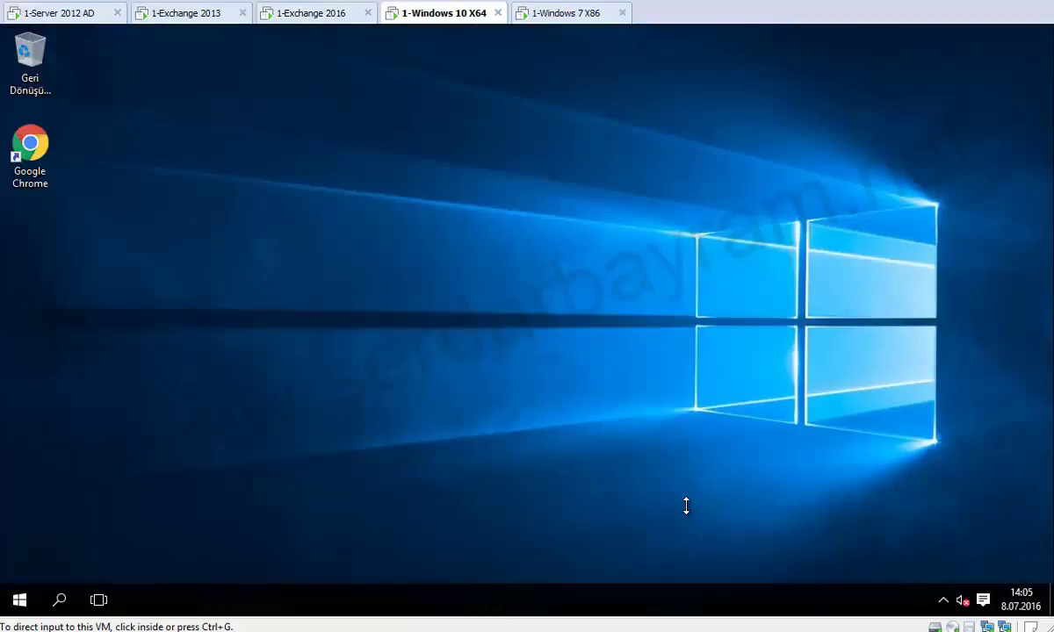
Search for outlook from the taskbar and launch Outlook 2013.
click(202, 298)
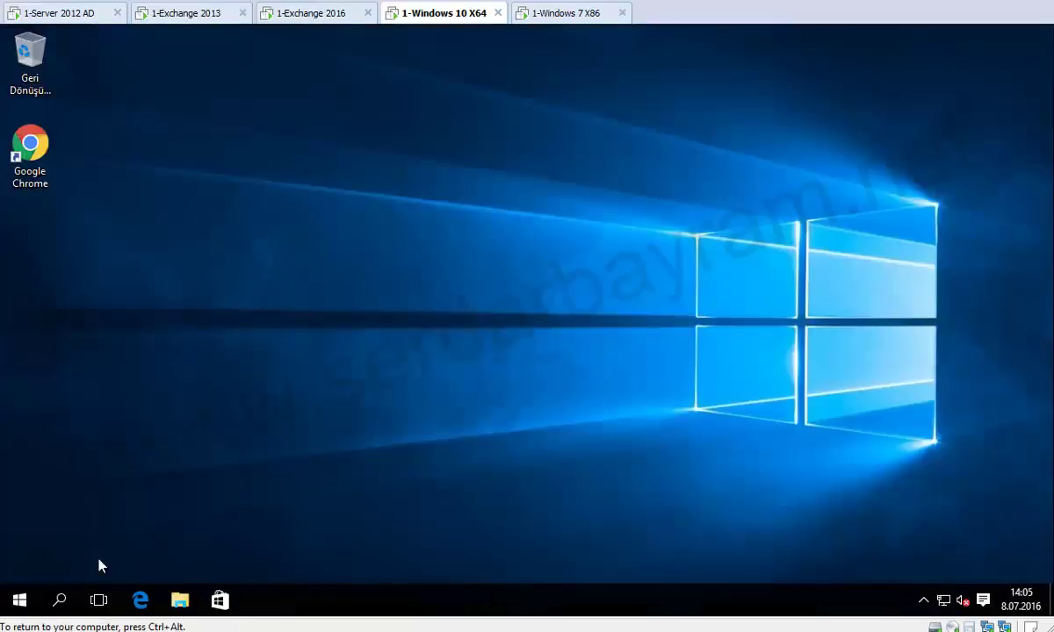
click(59, 600)
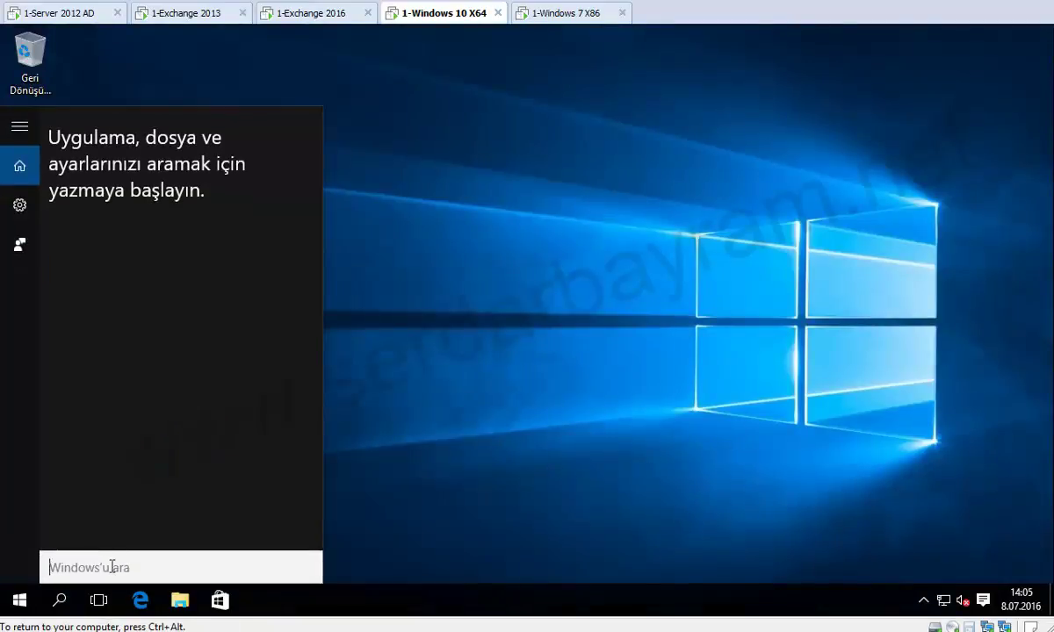
text(outlook)
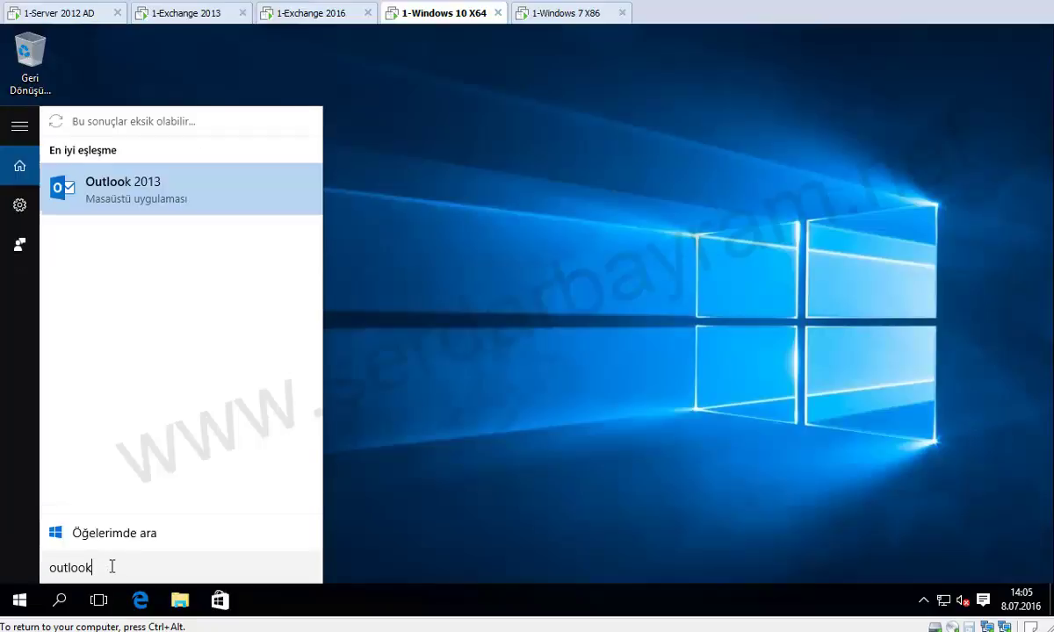
click(191, 206)
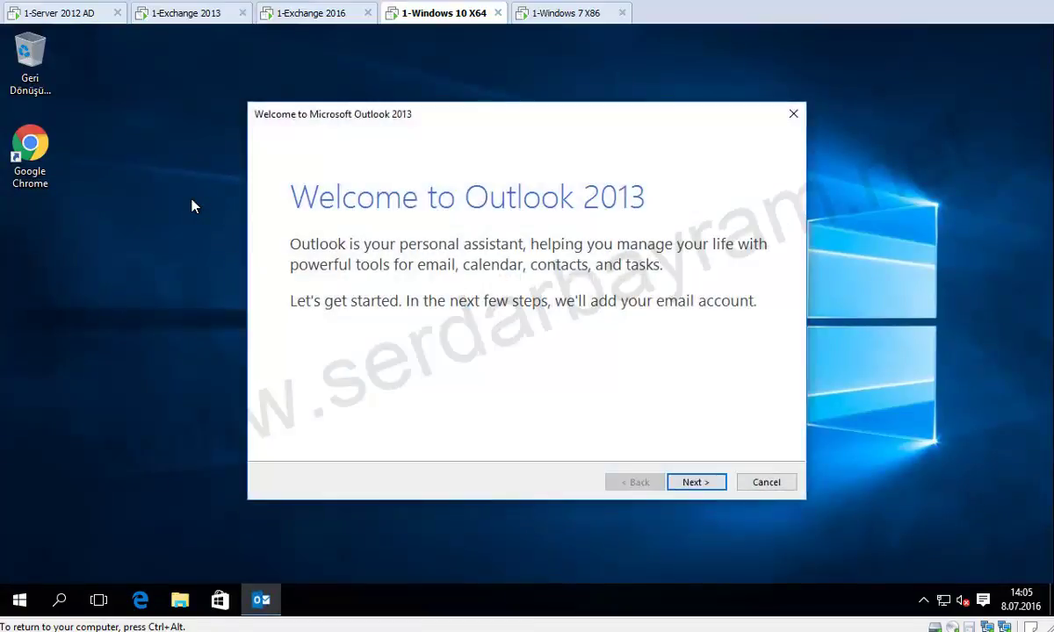
Run the welcome wizard with the pre-filled Auto Account Setup through to Finish.
key(Return)
key(Return)
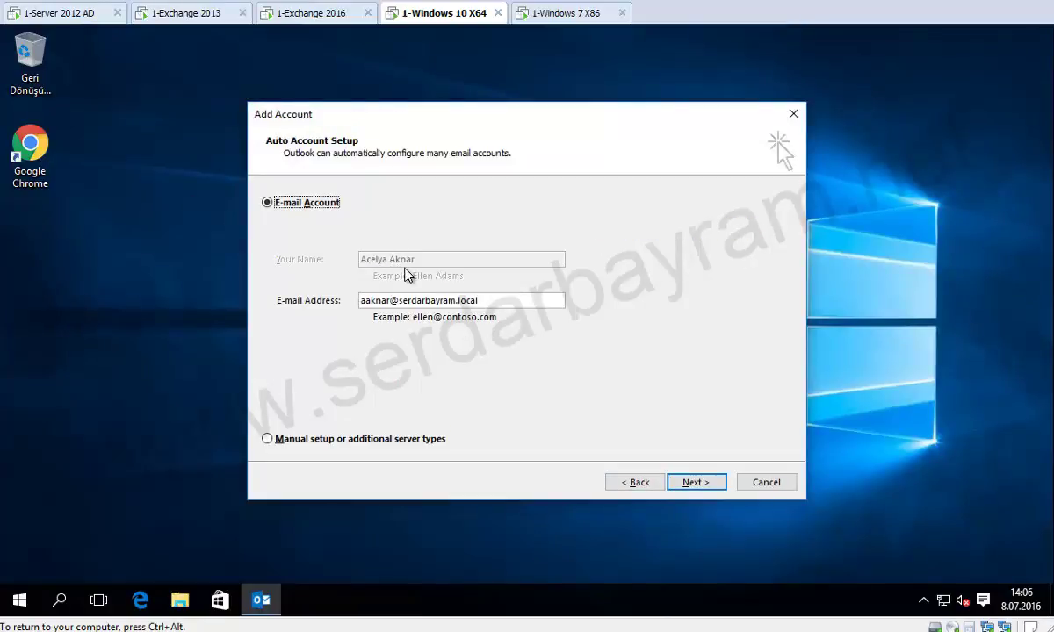
click(707, 488)
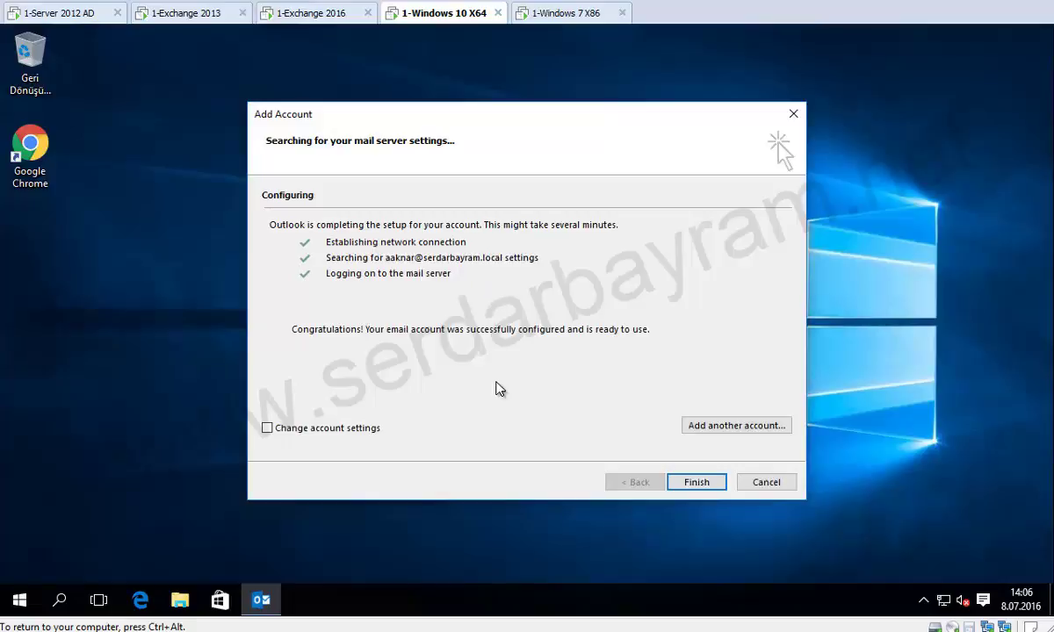
click(705, 488)
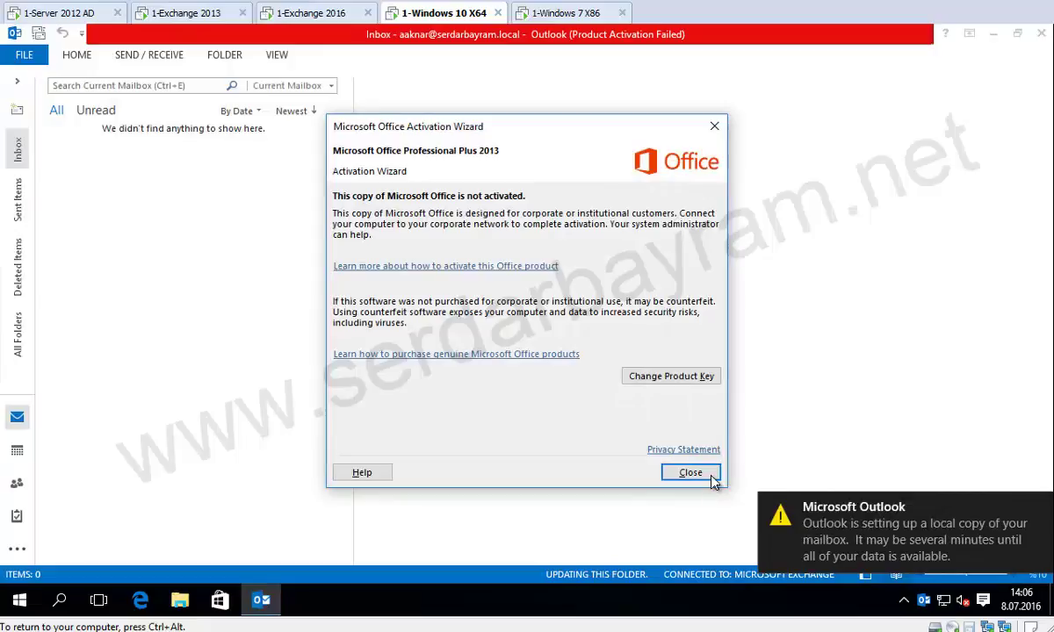
Dismiss the Office activation notice and choose Ask me later for updates.
click(698, 472)
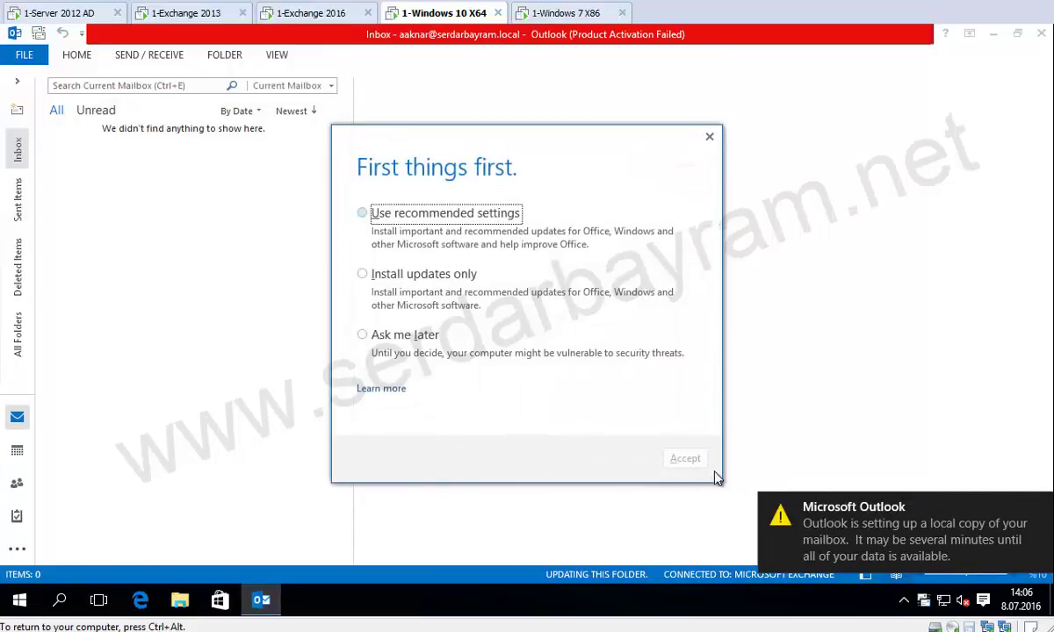
click(386, 335)
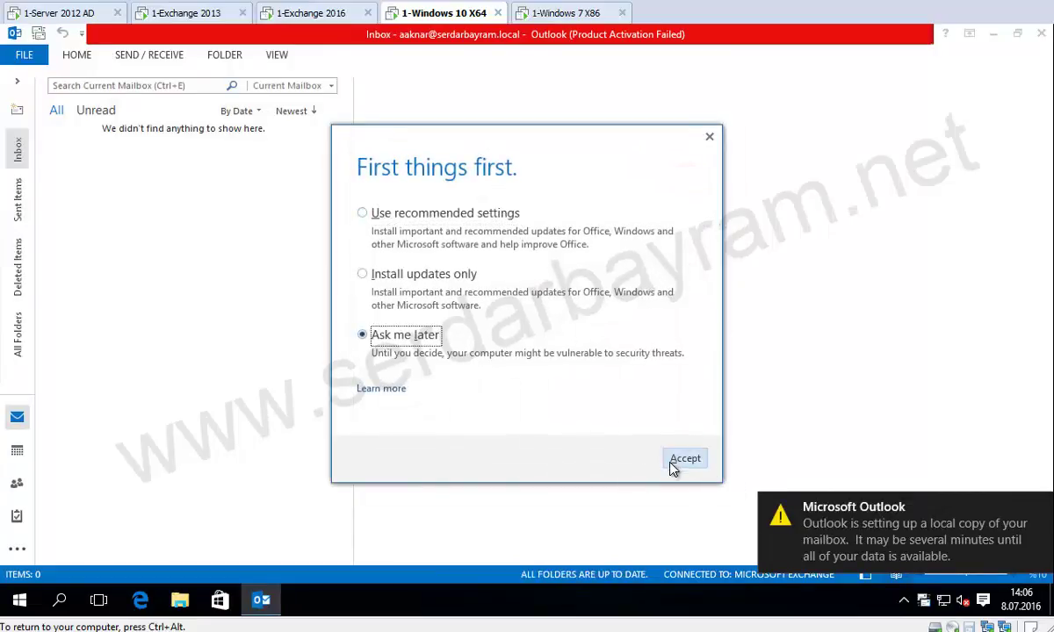
click(673, 463)
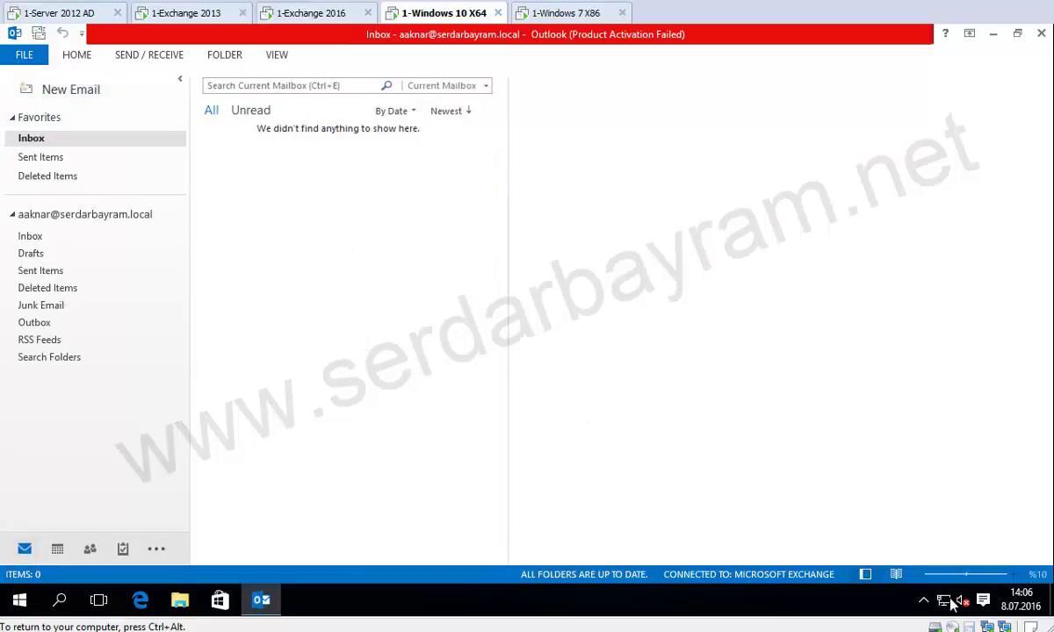
Check Outlook's Connection Status shows Established for the exc2016 connections, then close it.
click(922, 600)
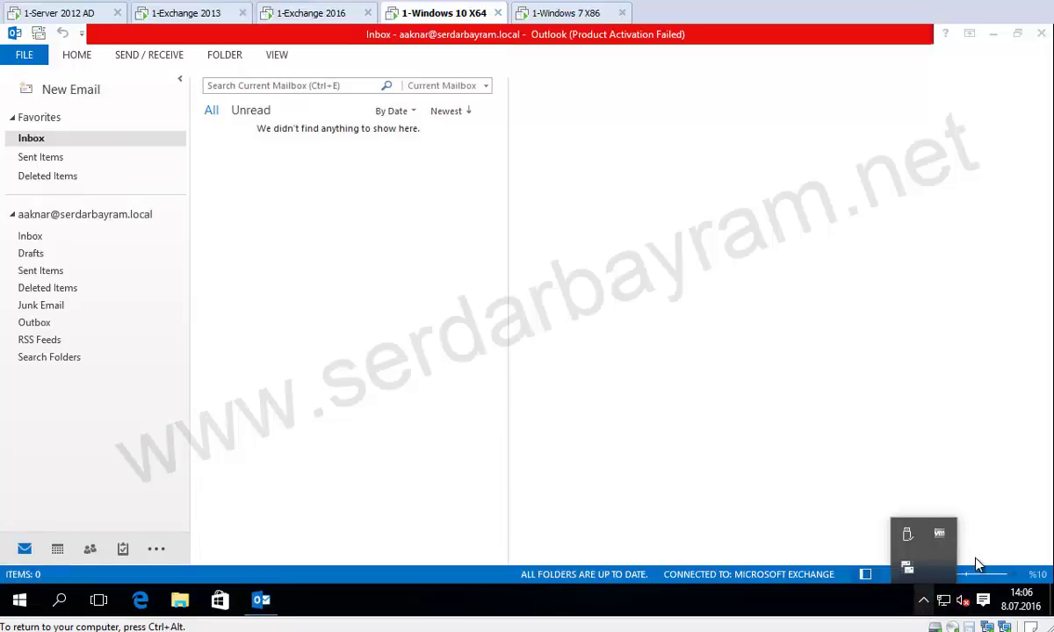
right_click(907, 573)
click(873, 474)
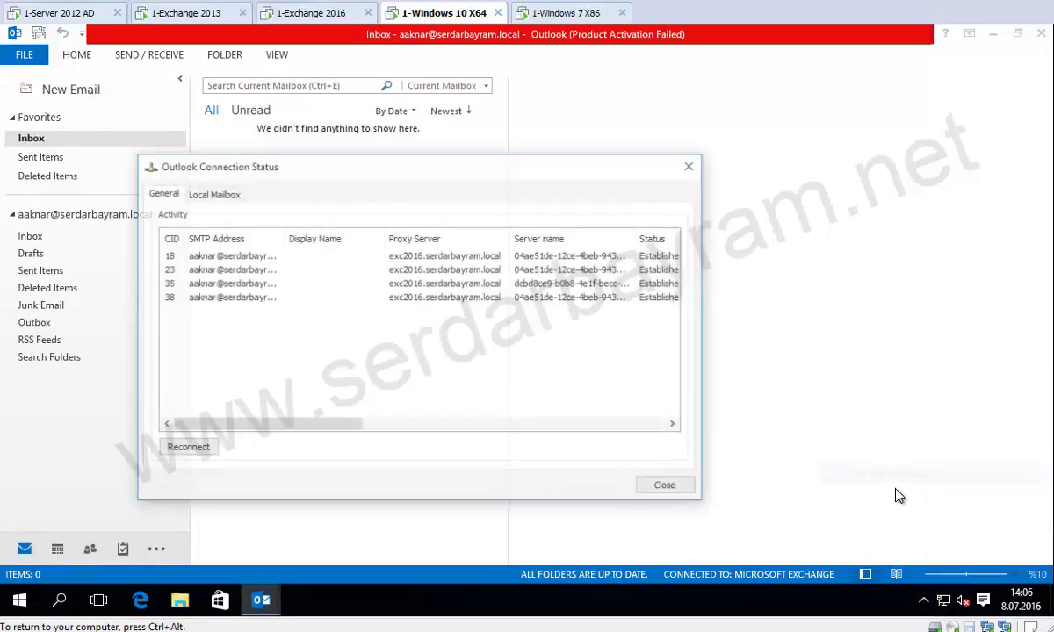
double_click(280, 234)
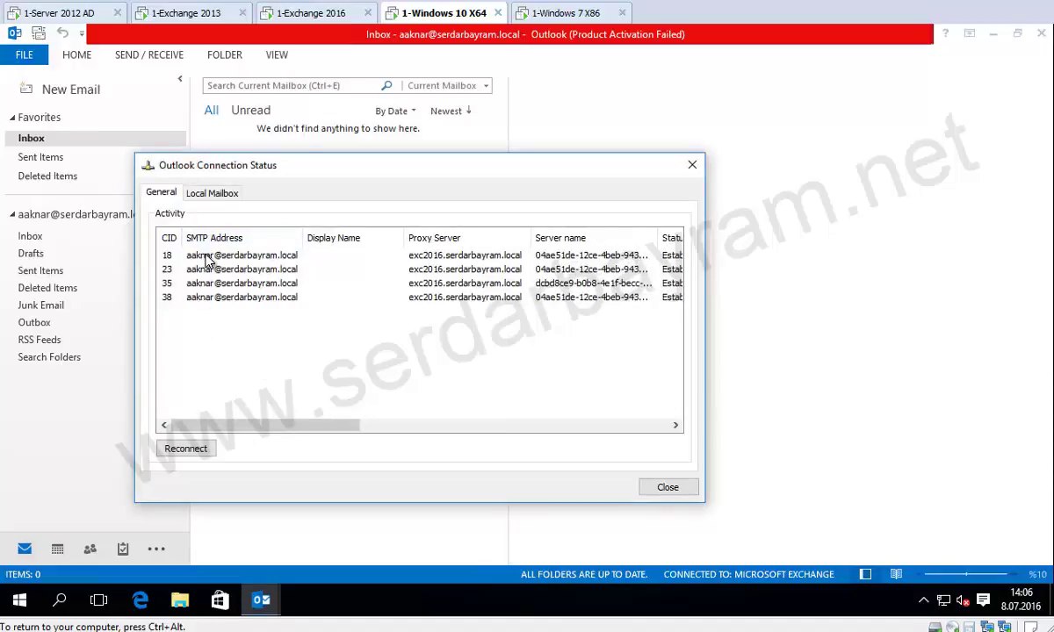
double_click(403, 237)
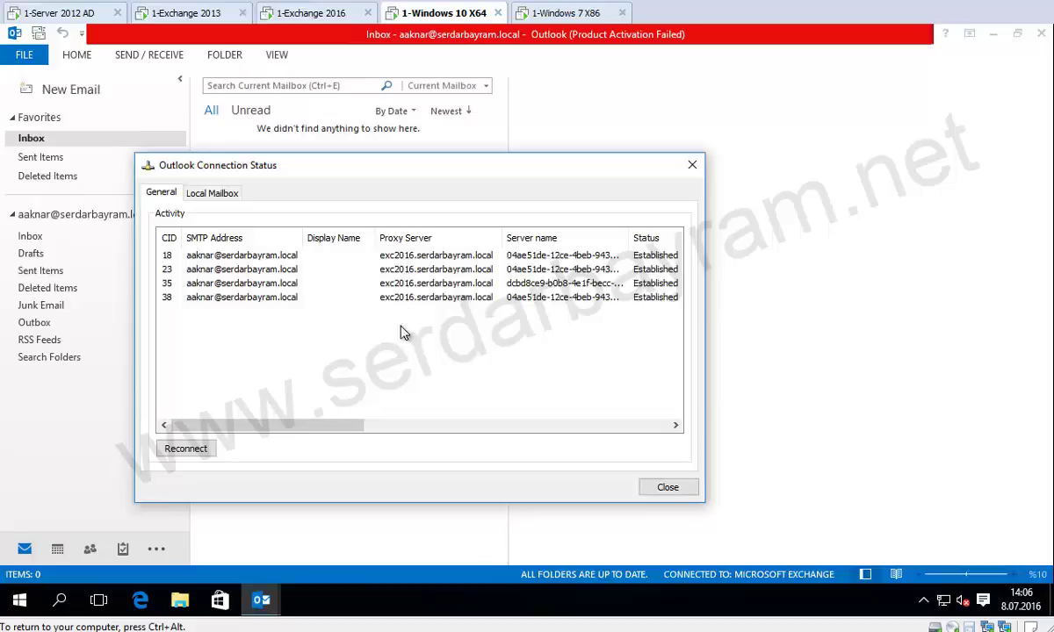
drag(404, 426, 679, 440)
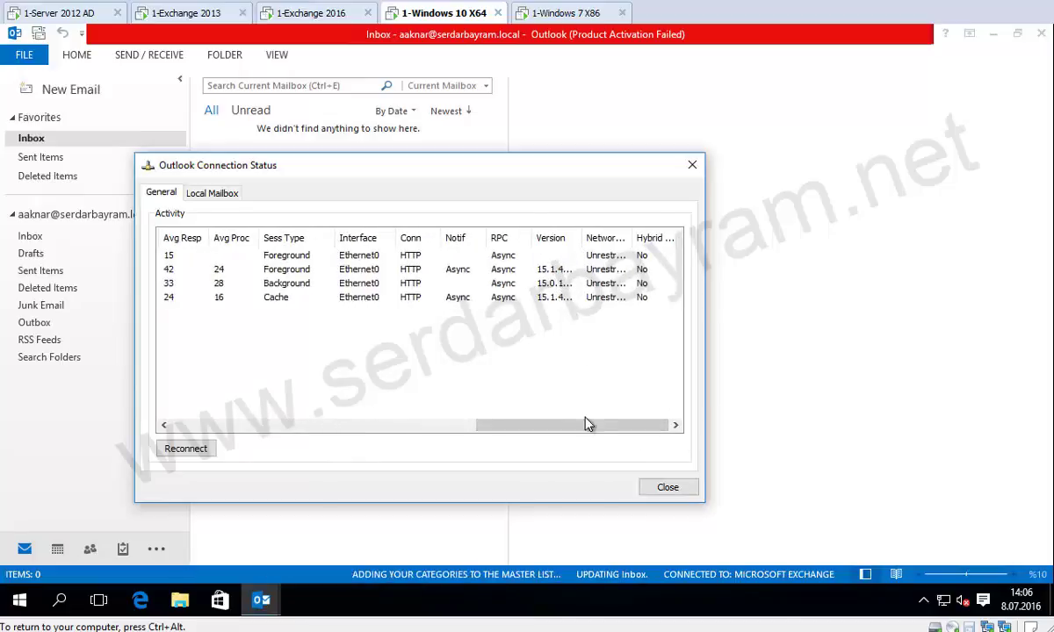
drag(555, 427, 377, 427)
drag(211, 464, 197, 466)
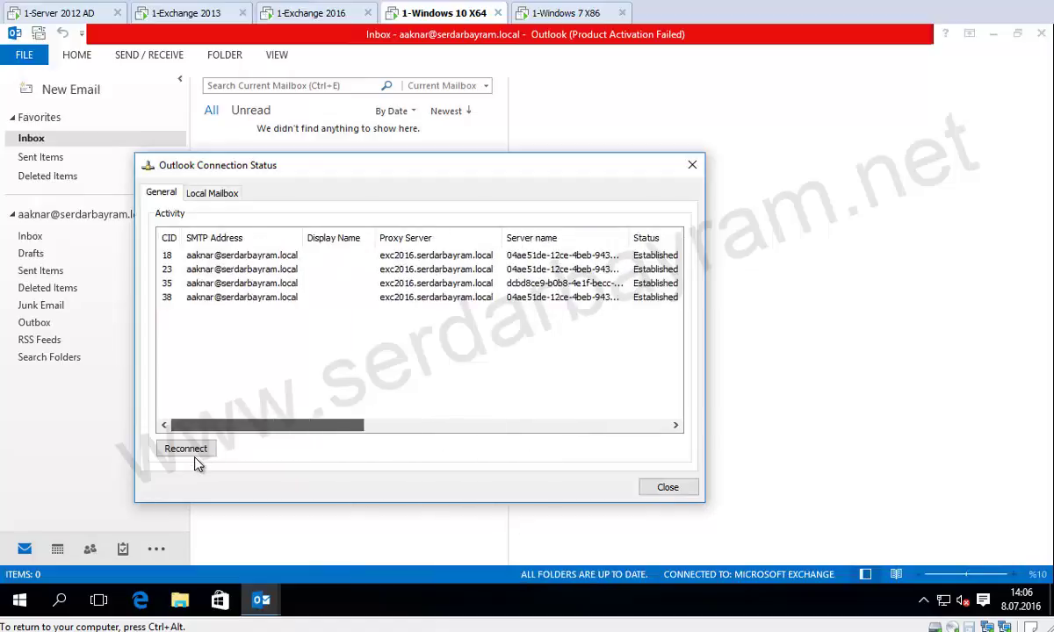
click(691, 164)
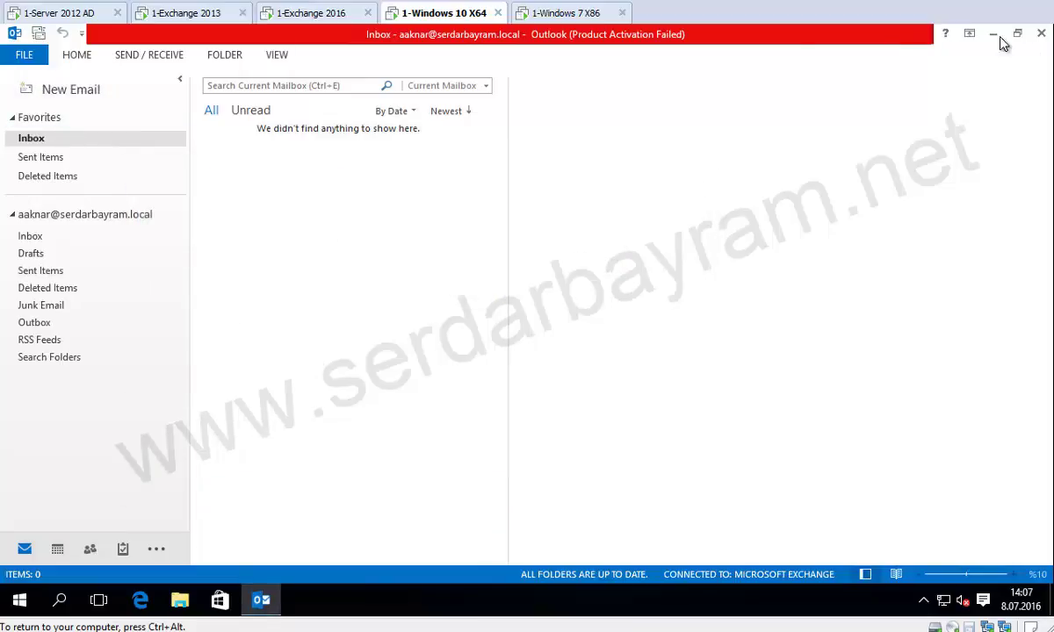
Start a new Outlook 2013 email addressed to the Exchange 2013 user, resolved via Check Names.
click(968, 35)
click(872, 158)
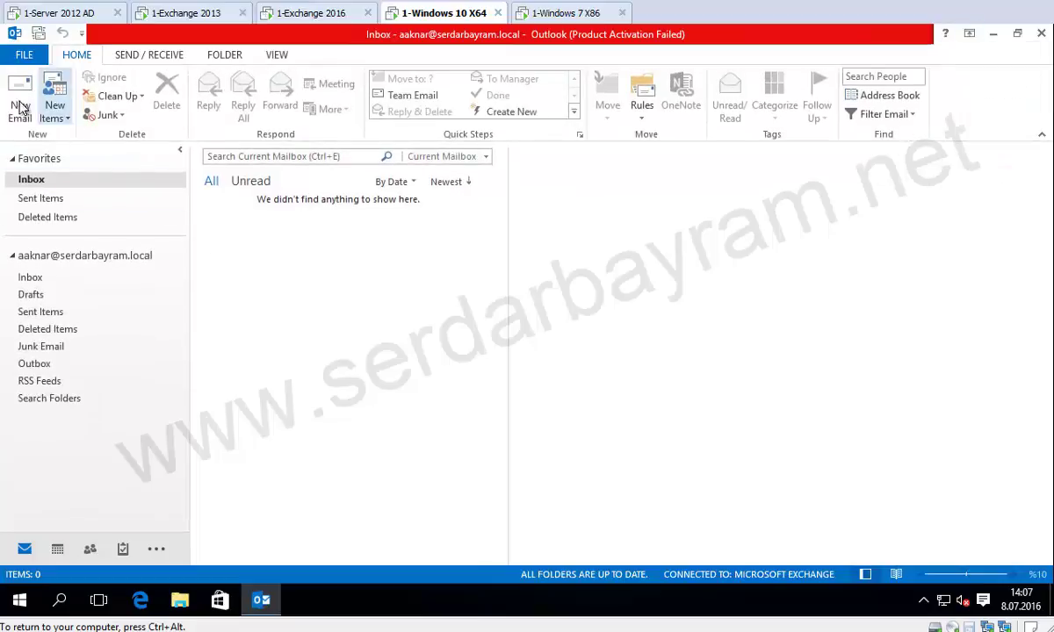
click(20, 97)
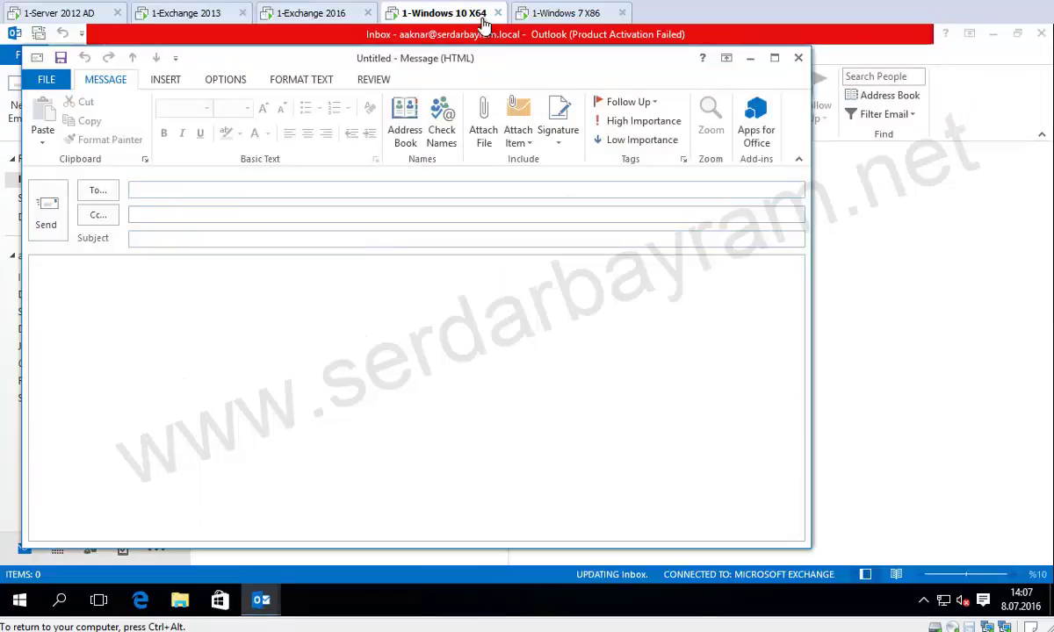
click(569, 16)
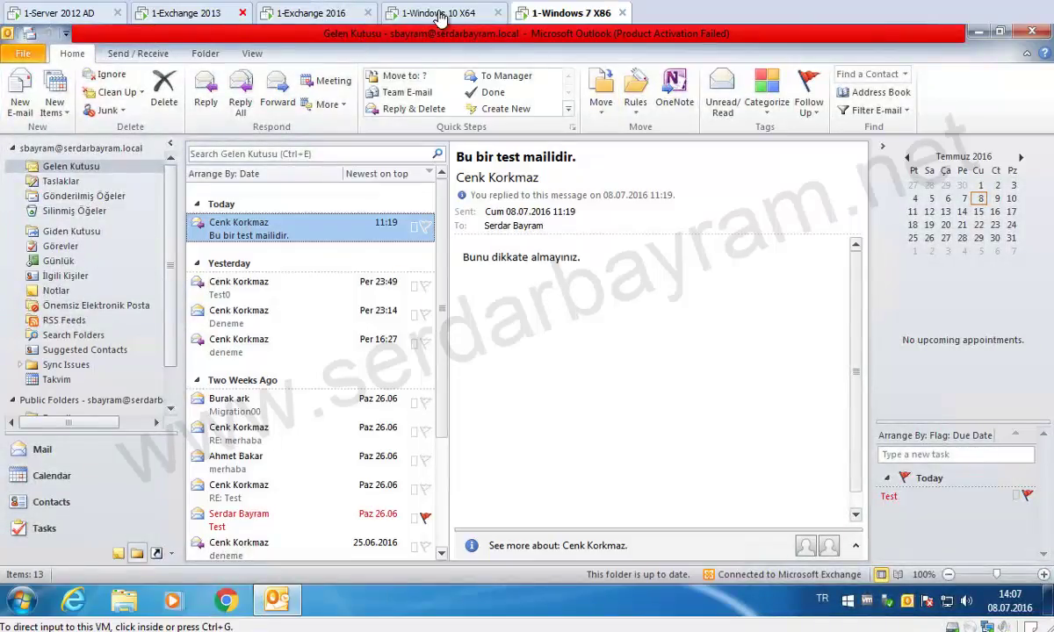
click(410, 14)
text(serdar)
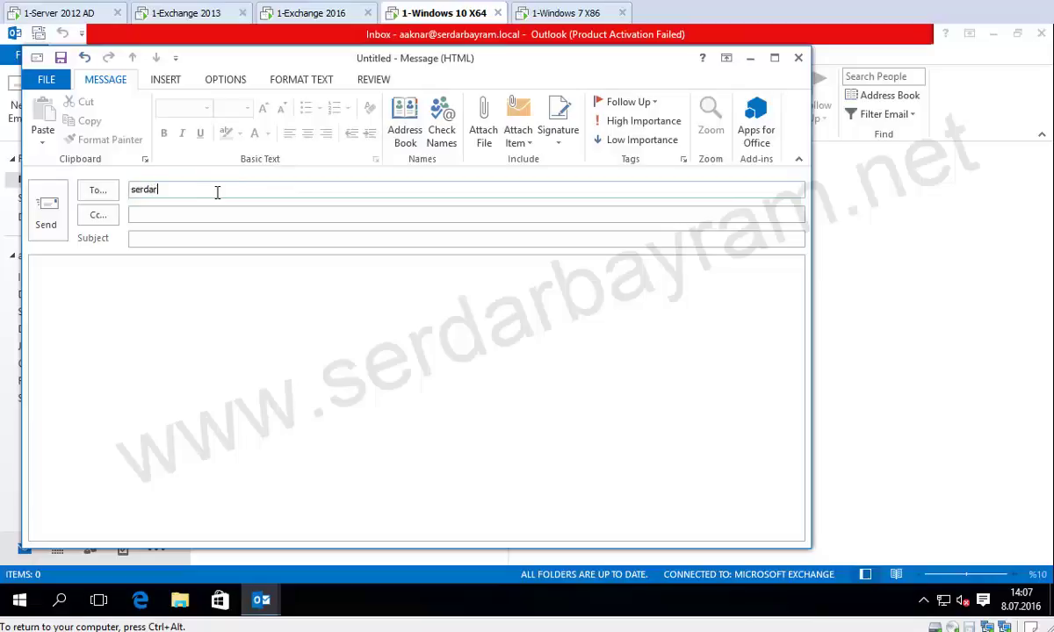
click(443, 123)
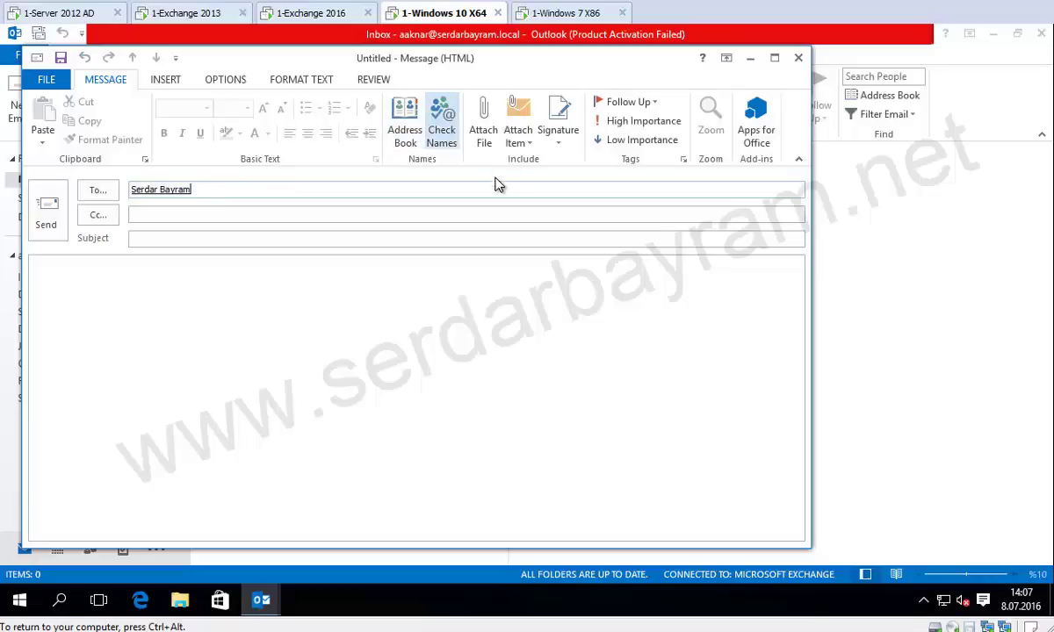
click(171, 189)
click(154, 237)
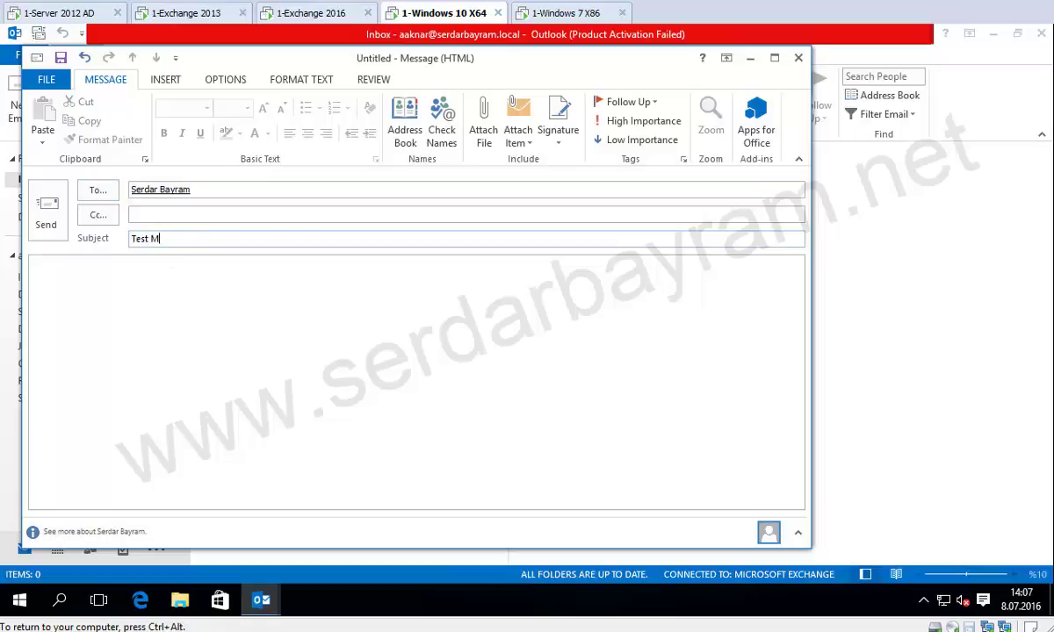
Change the subject from Test Maili to EXC 2016 Maili.
click(37, 274)
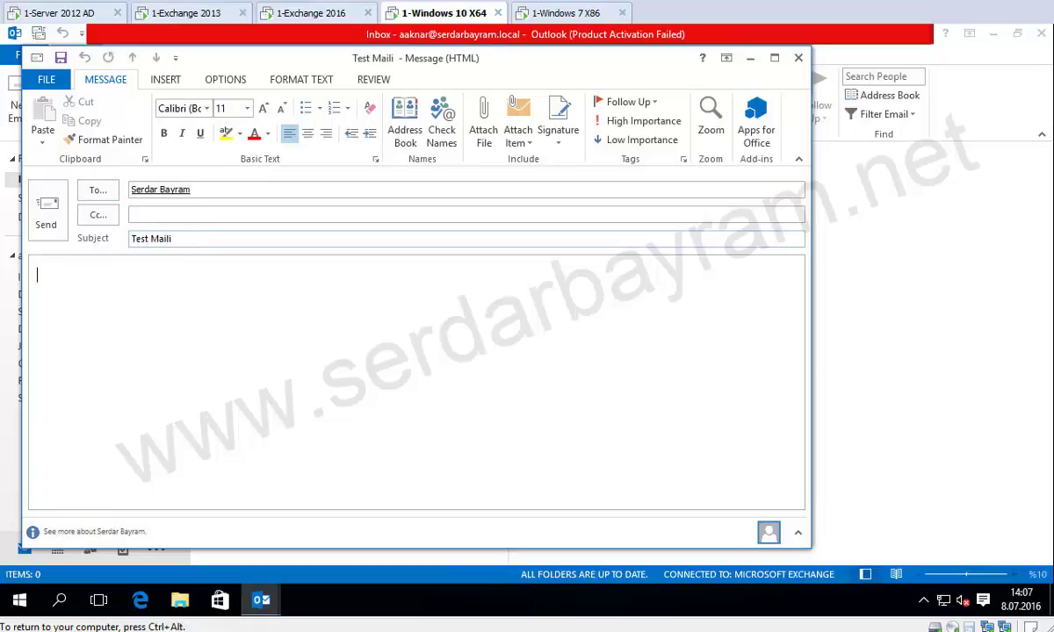
click(135, 239)
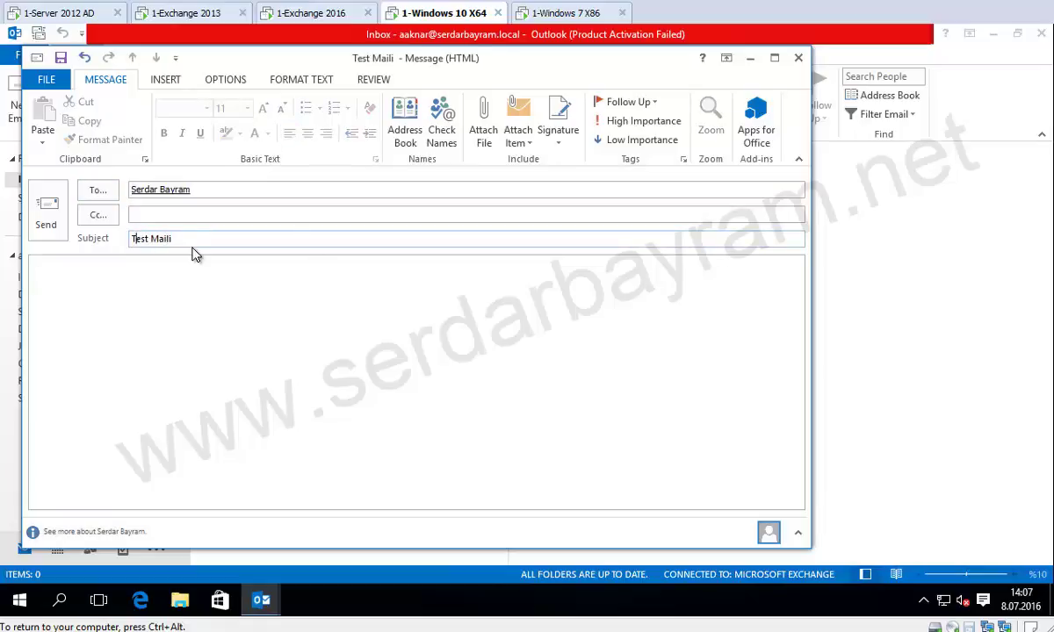
text(EXC)
drag(200, 241, 130, 240)
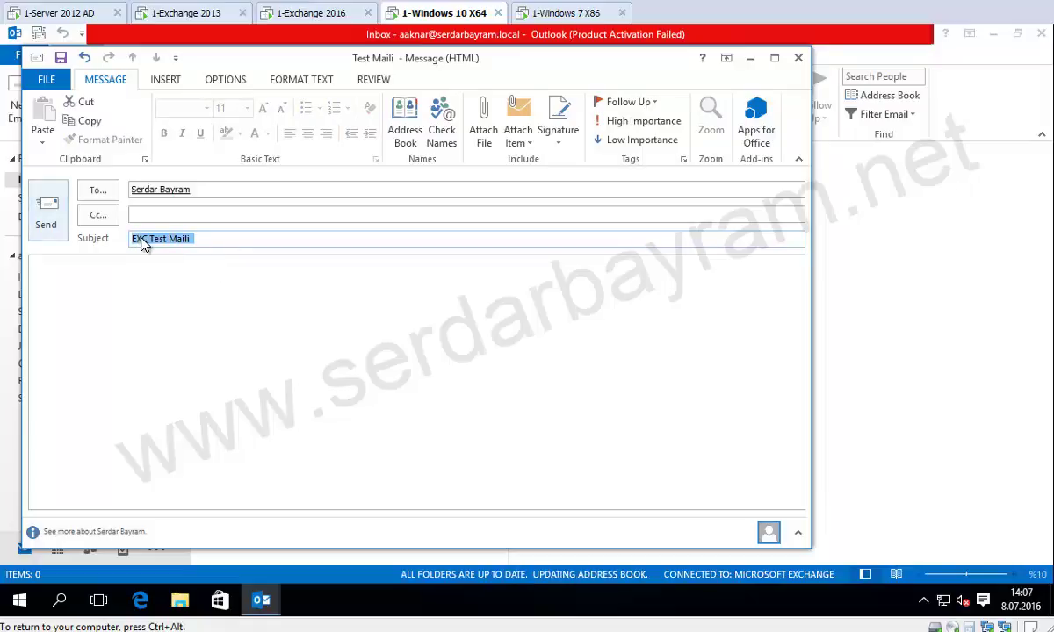
click(147, 239)
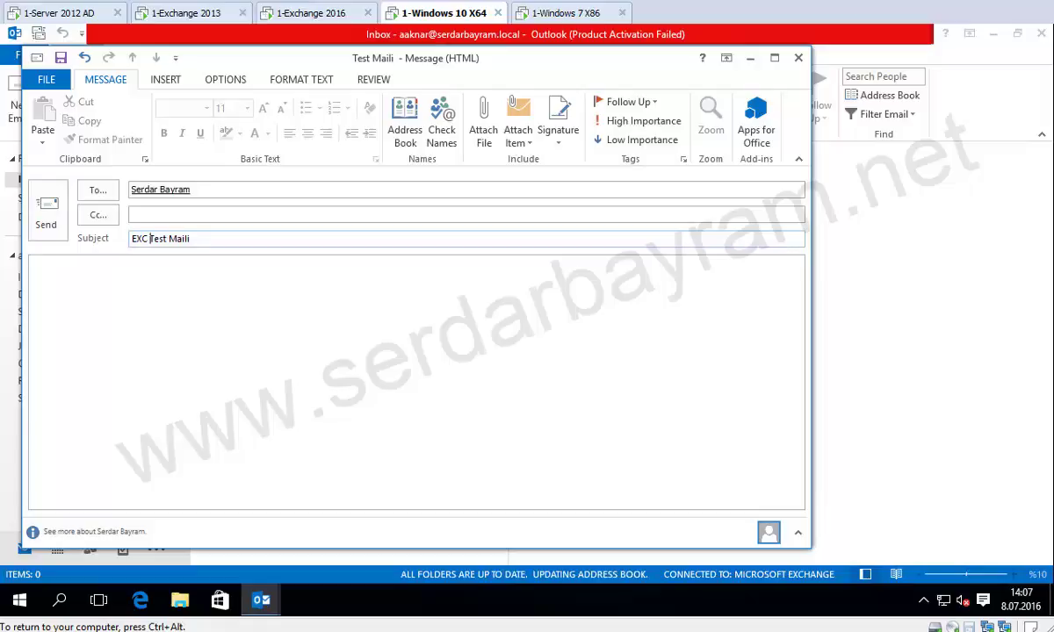
key(Delete)
key(Delete)
key(Delete)
key(Delete)
text(2016)
Write the body 'Bu bir test mailidir.' and send the message.
click(99, 286)
text(Bub ir t)
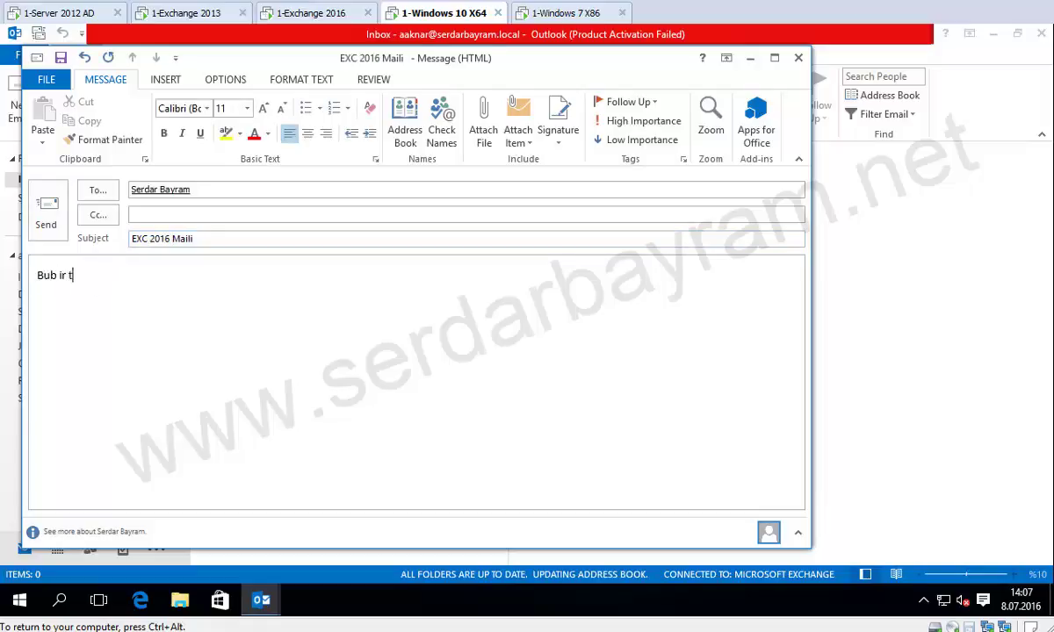
text(est)
key(ctrl+a)
key(BackSpace)
text(Bu bir test am)
key(BackSpace)
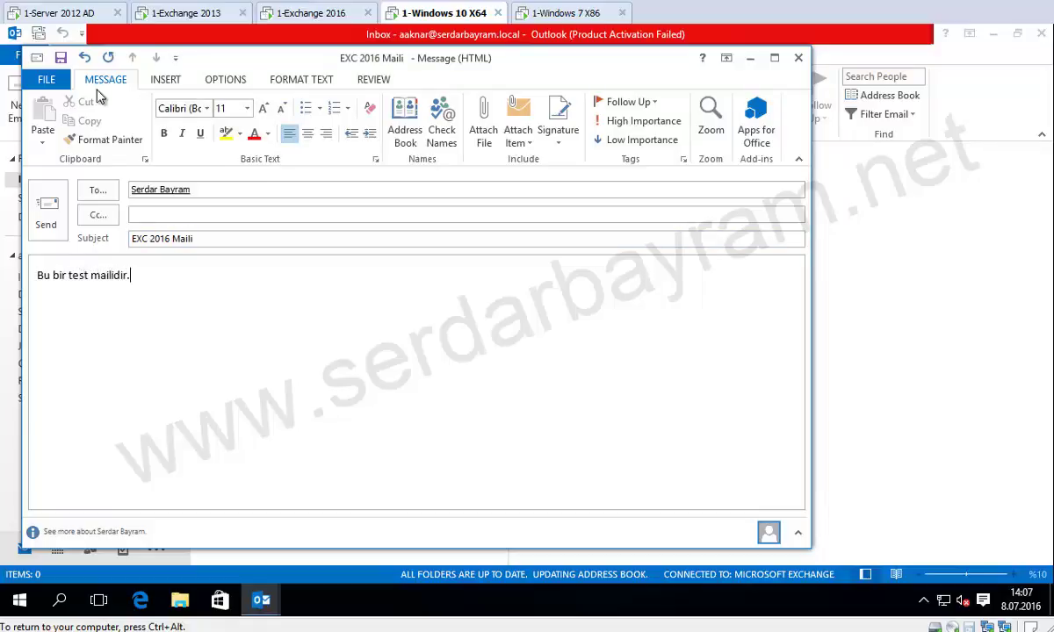
click(48, 209)
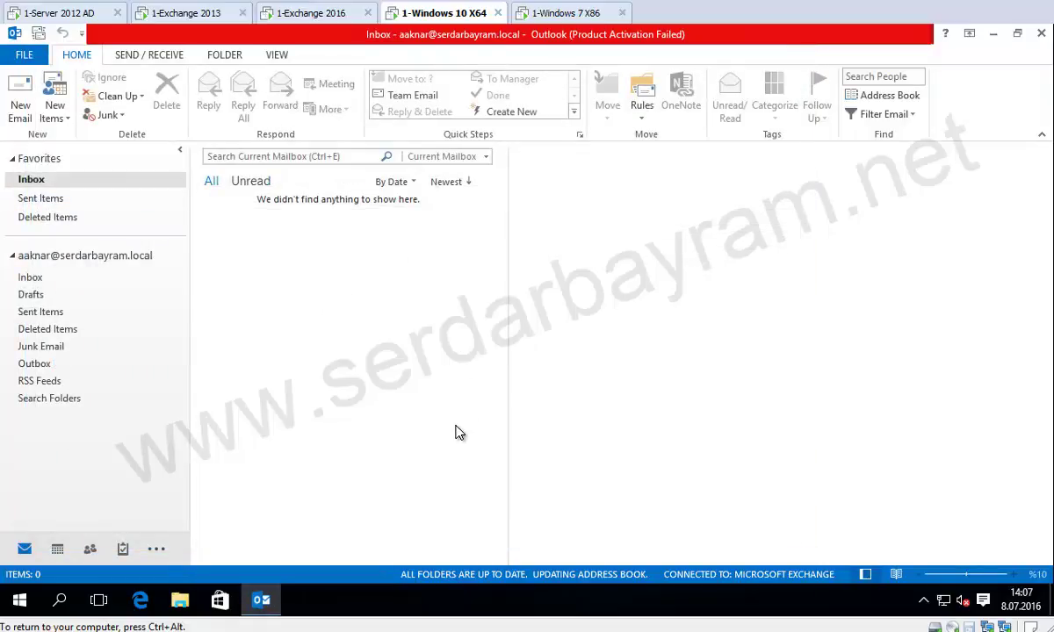
In Outlook 2010, select the EXC 2016 Maili message and send the reply 'mailin geldi ok.'.
click(538, 14)
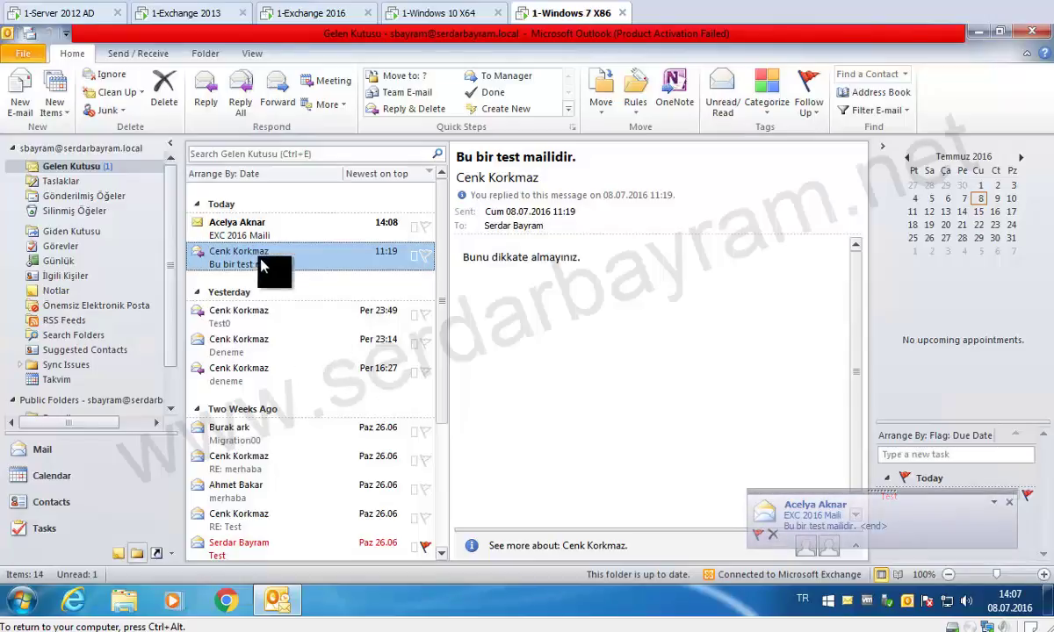
click(273, 232)
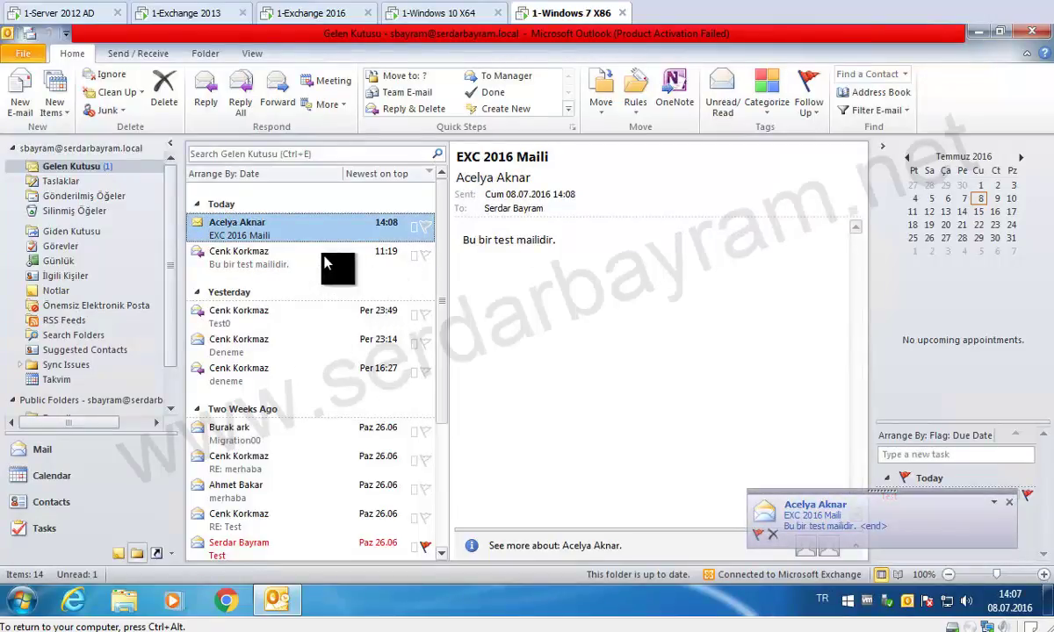
click(448, 14)
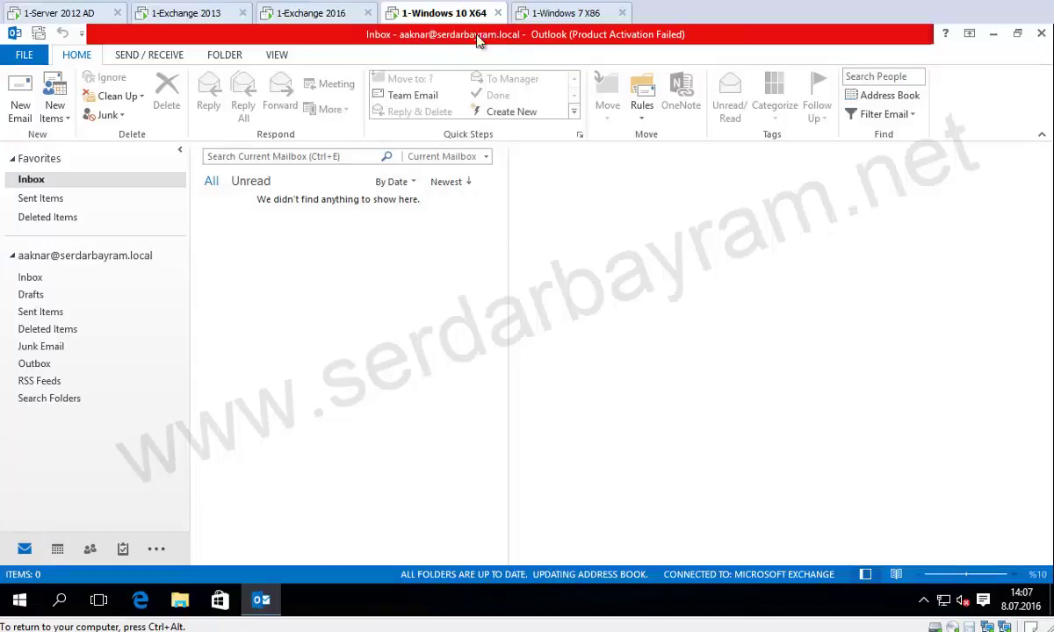
click(312, 20)
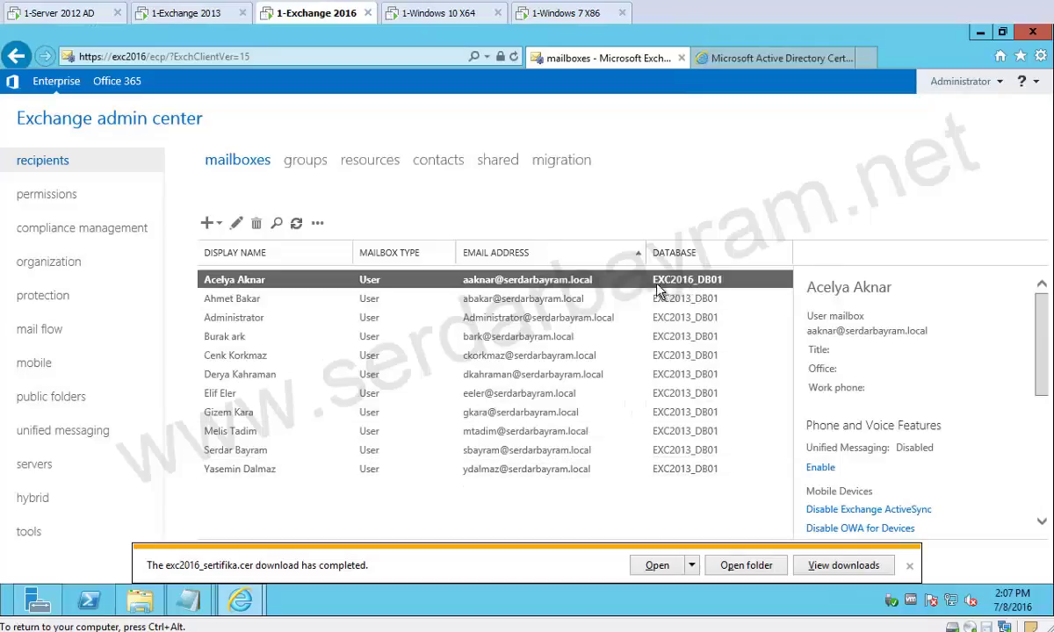
click(433, 17)
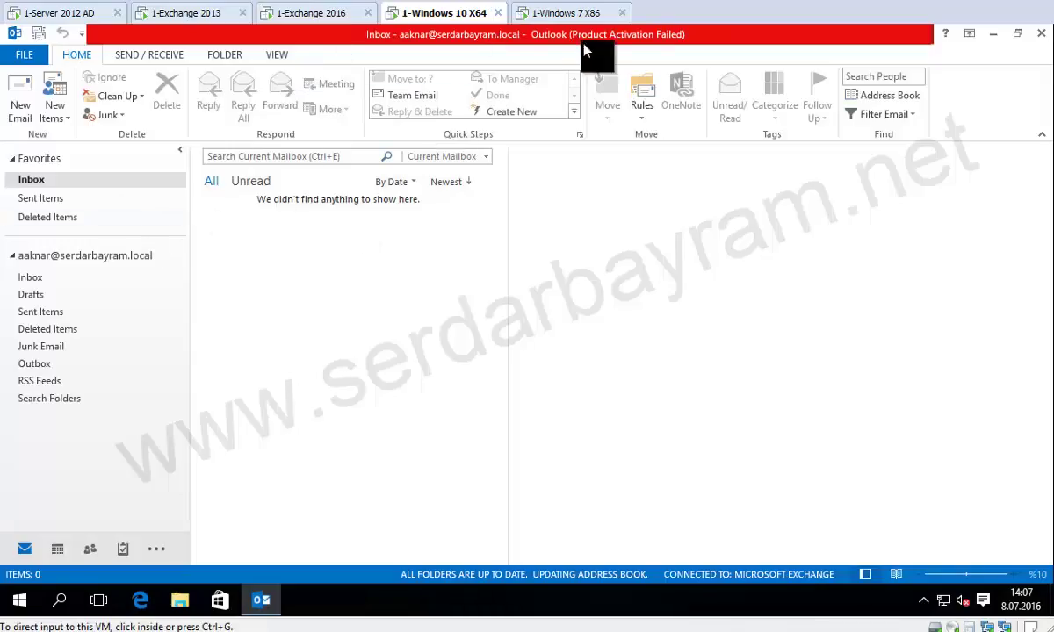
click(566, 13)
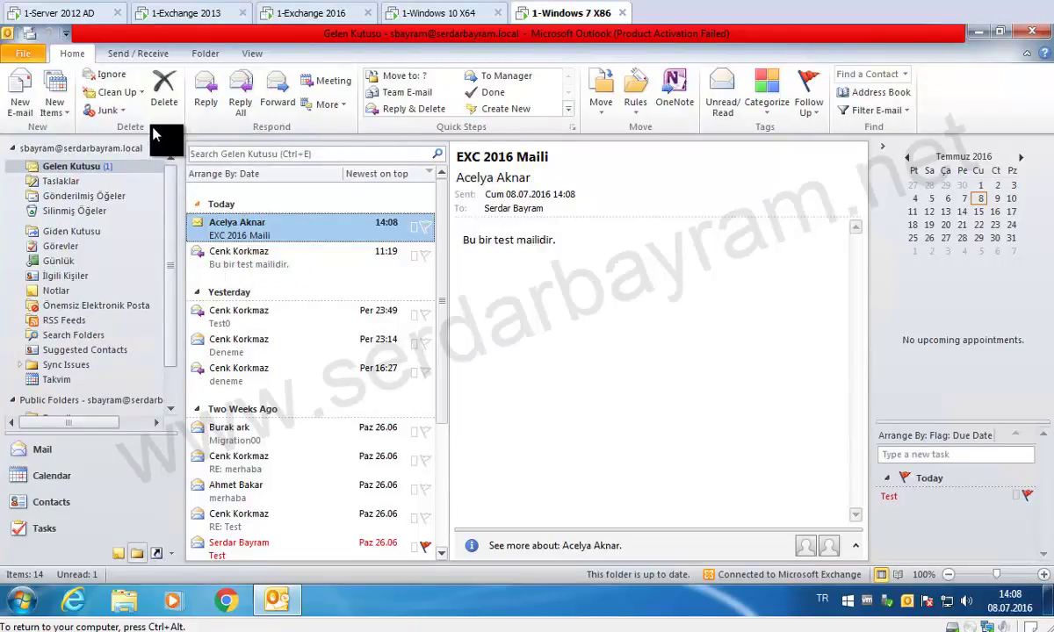
click(224, 99)
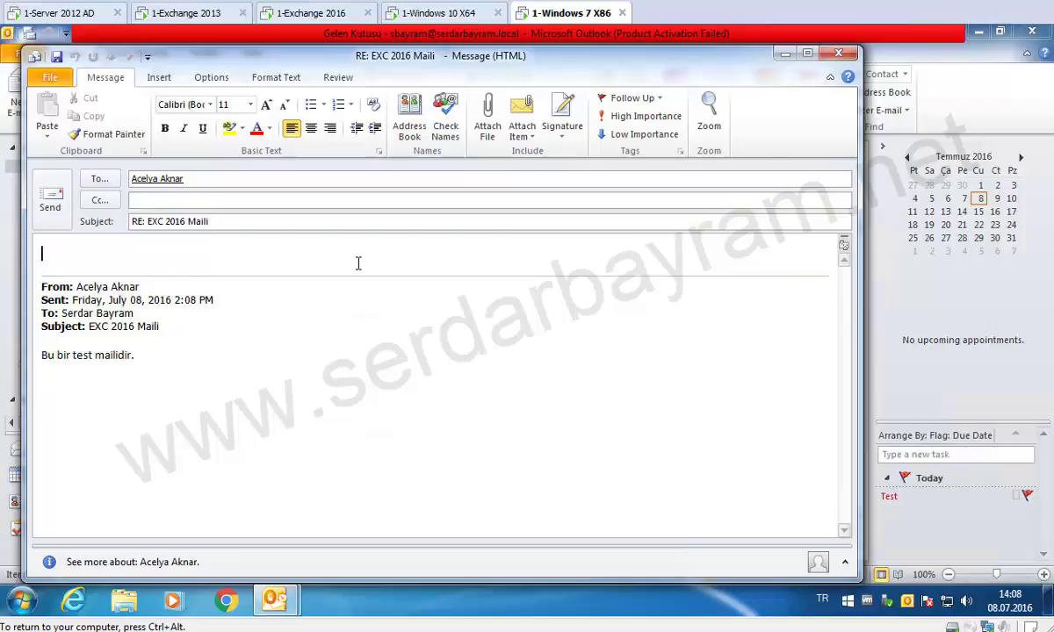
text(açelya)
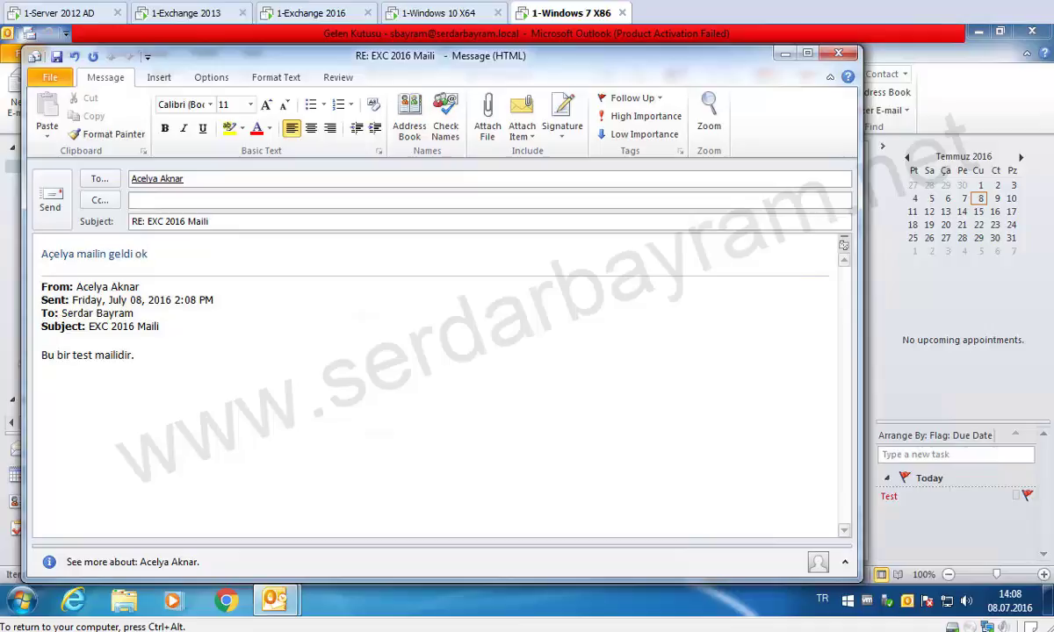
click(50, 200)
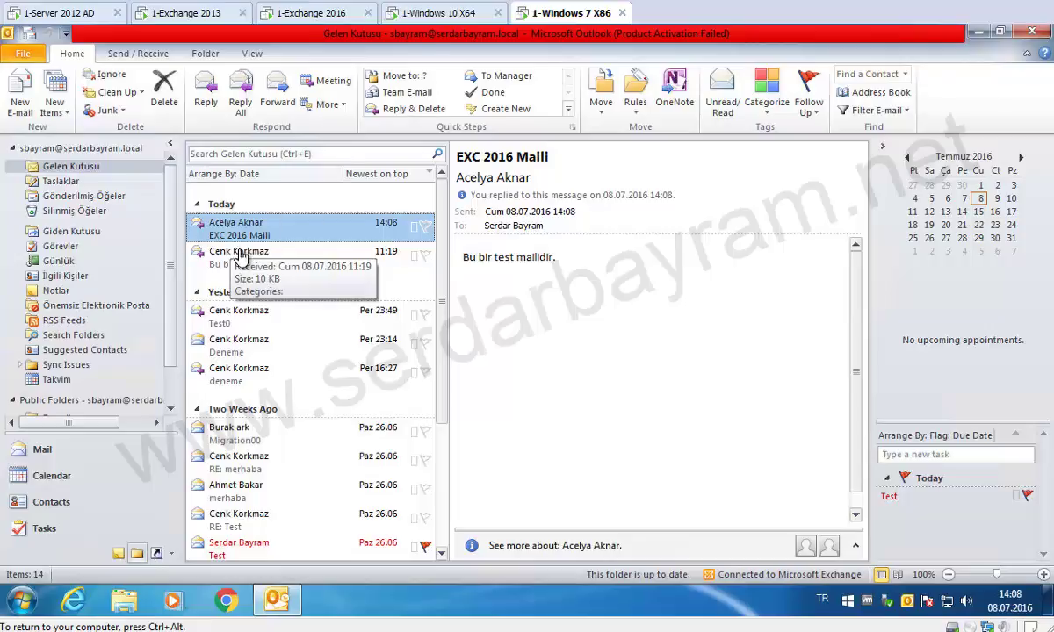
Read the RE: EXC 2016 Maili reply in Outlook 2013, then go back to the Exchange 2016 admin center.
click(409, 14)
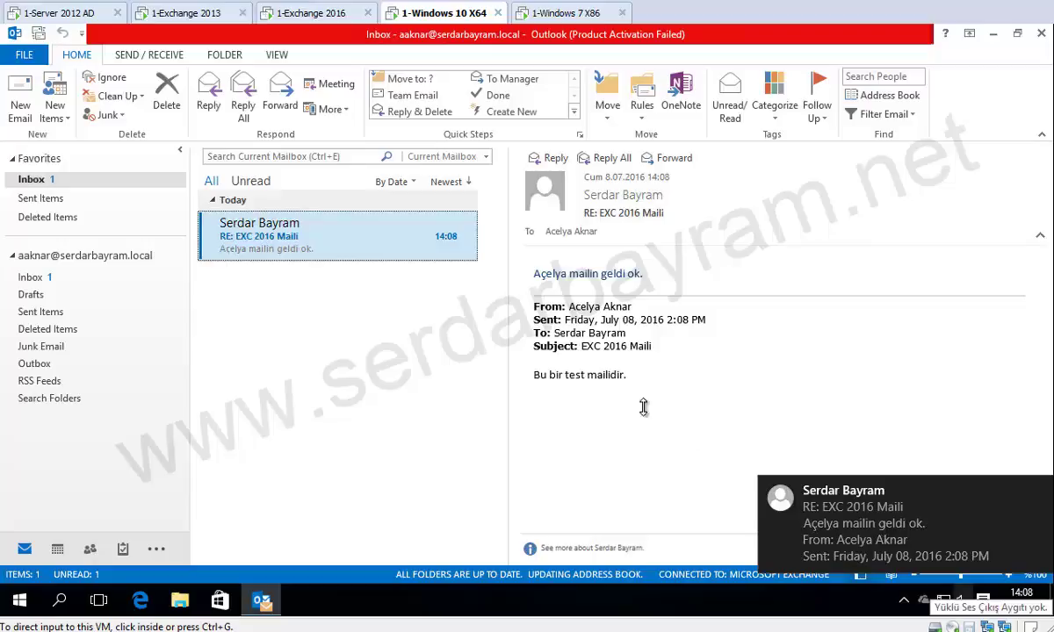
click(550, 266)
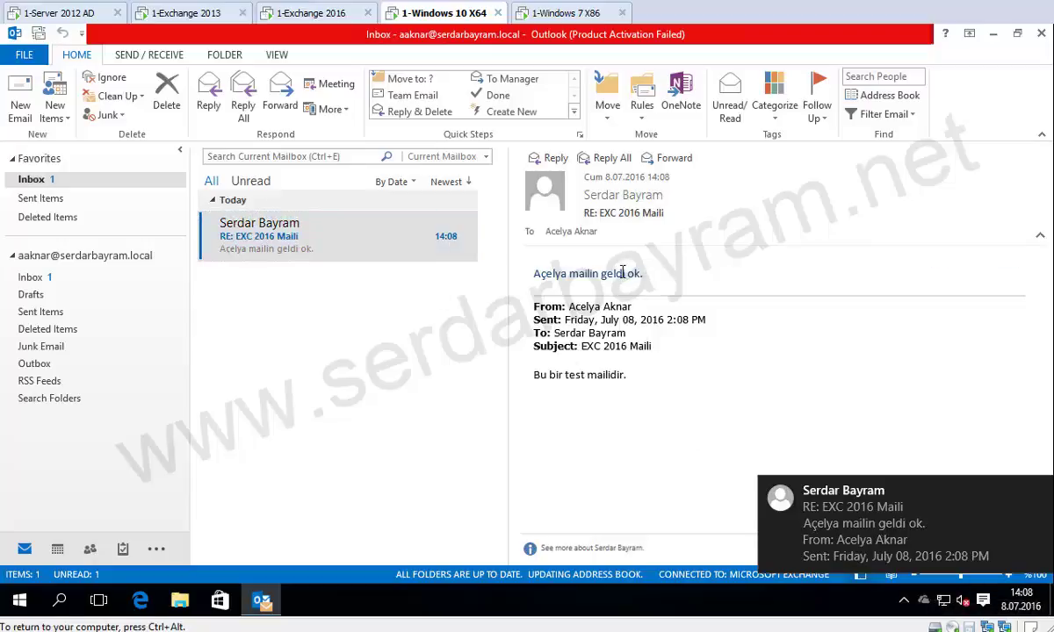
triple_click(555, 263)
click(431, 303)
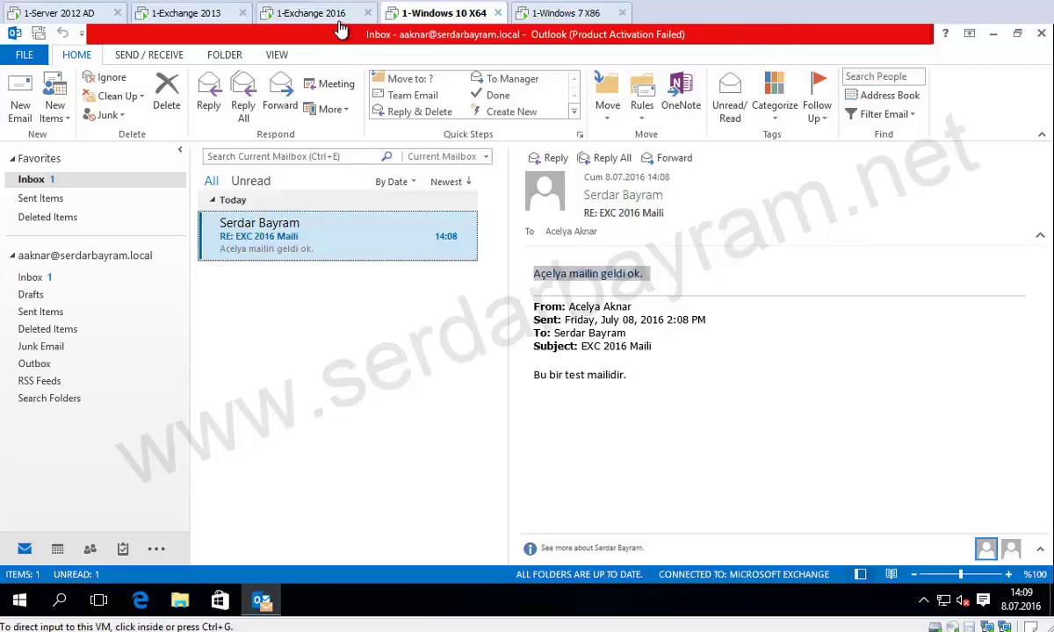
click(299, 14)
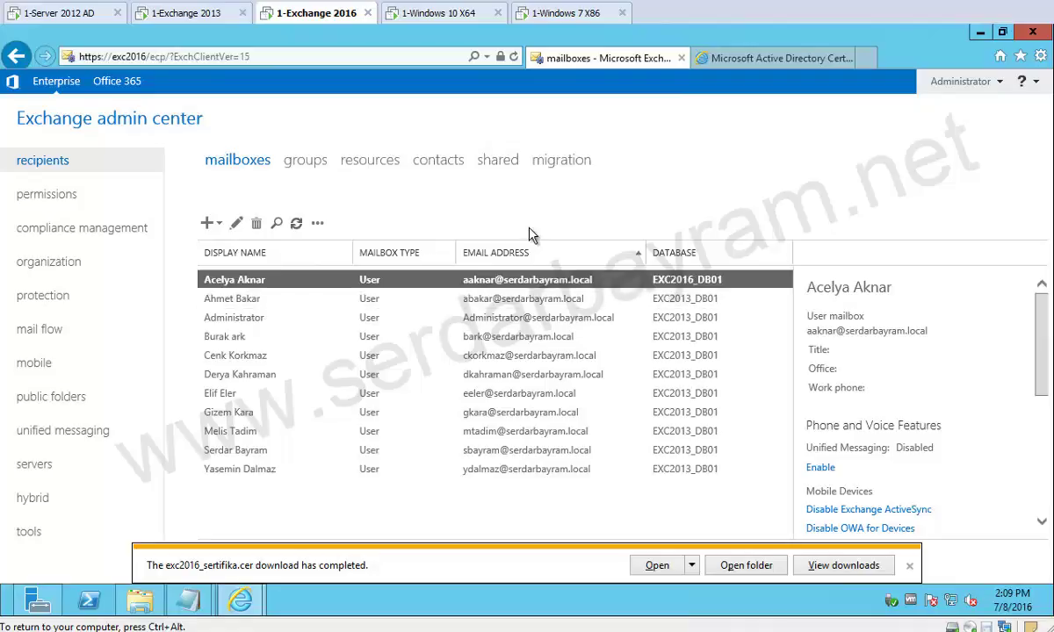